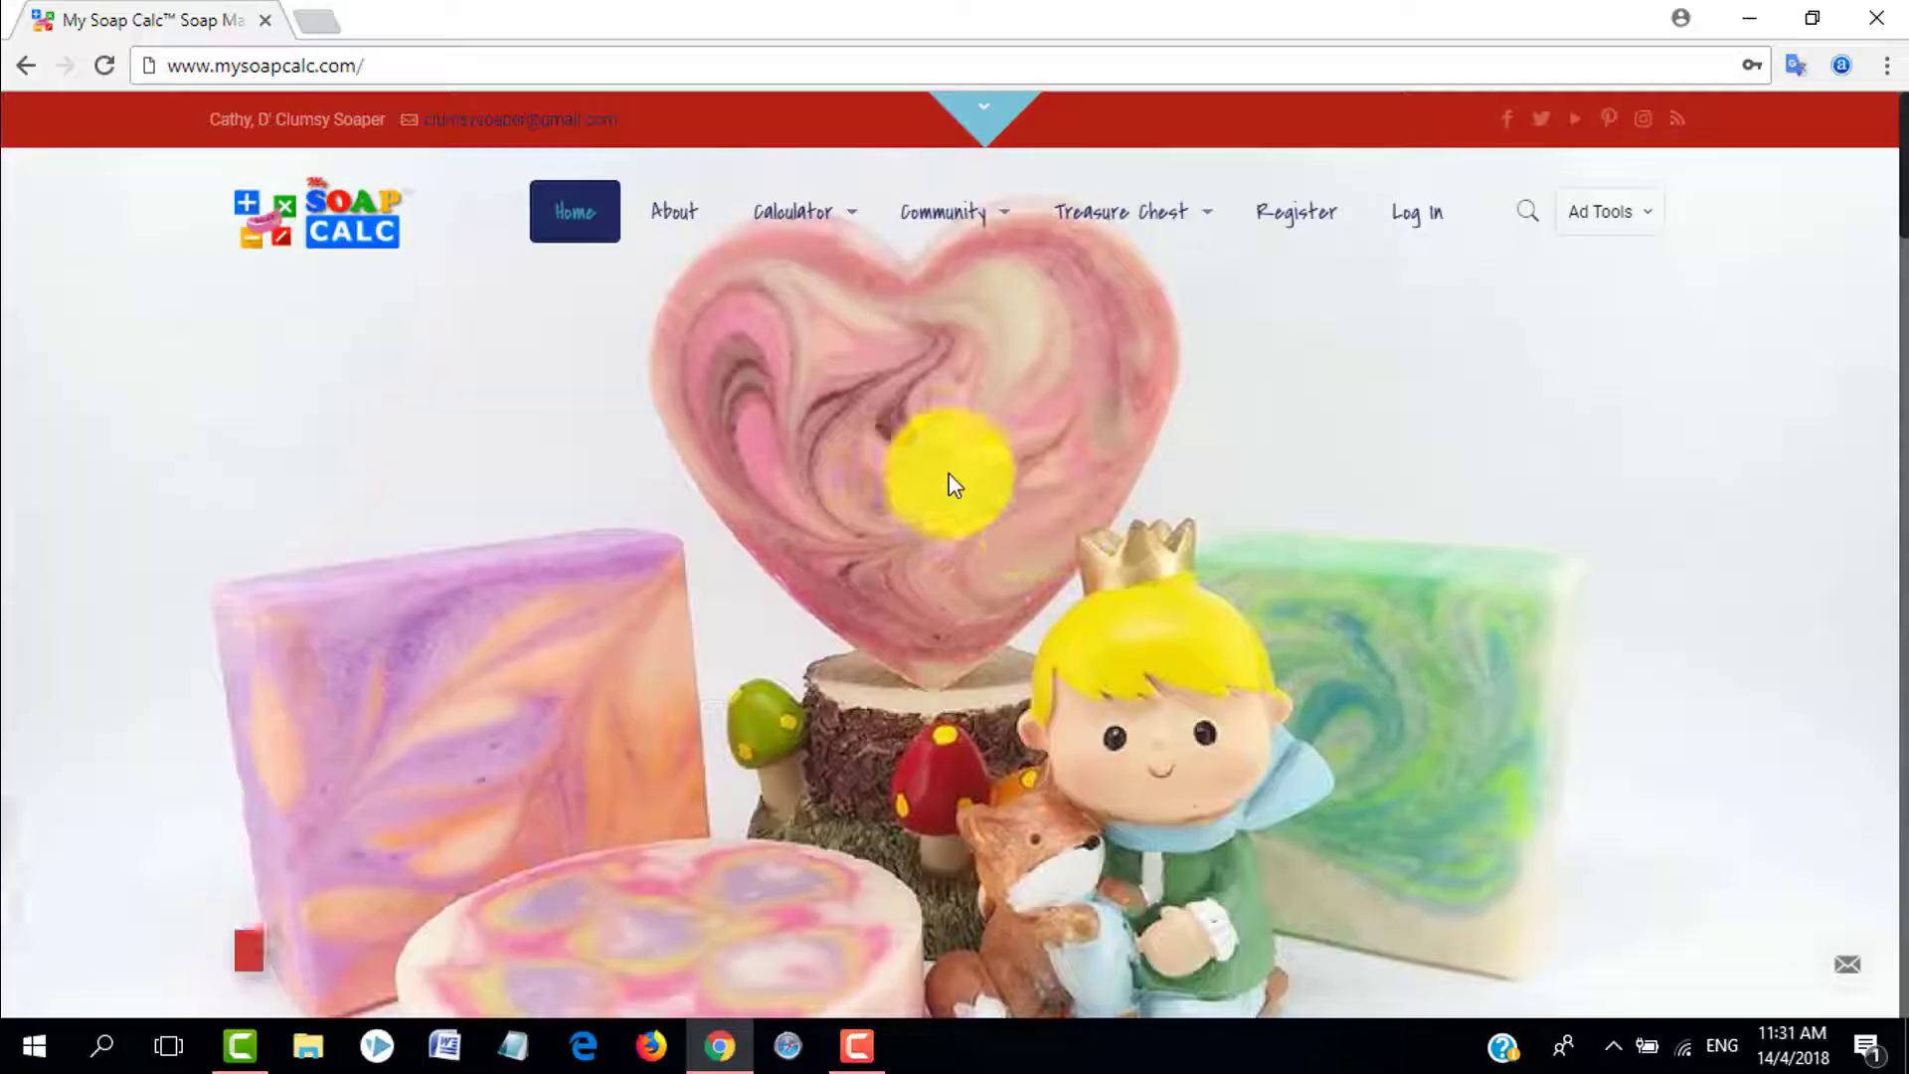
# - Reload the My Soap Calc home page and open the How to use Soap Lye Calculator article
pyautogui.click(609, 64)
pyautogui.press('Return')
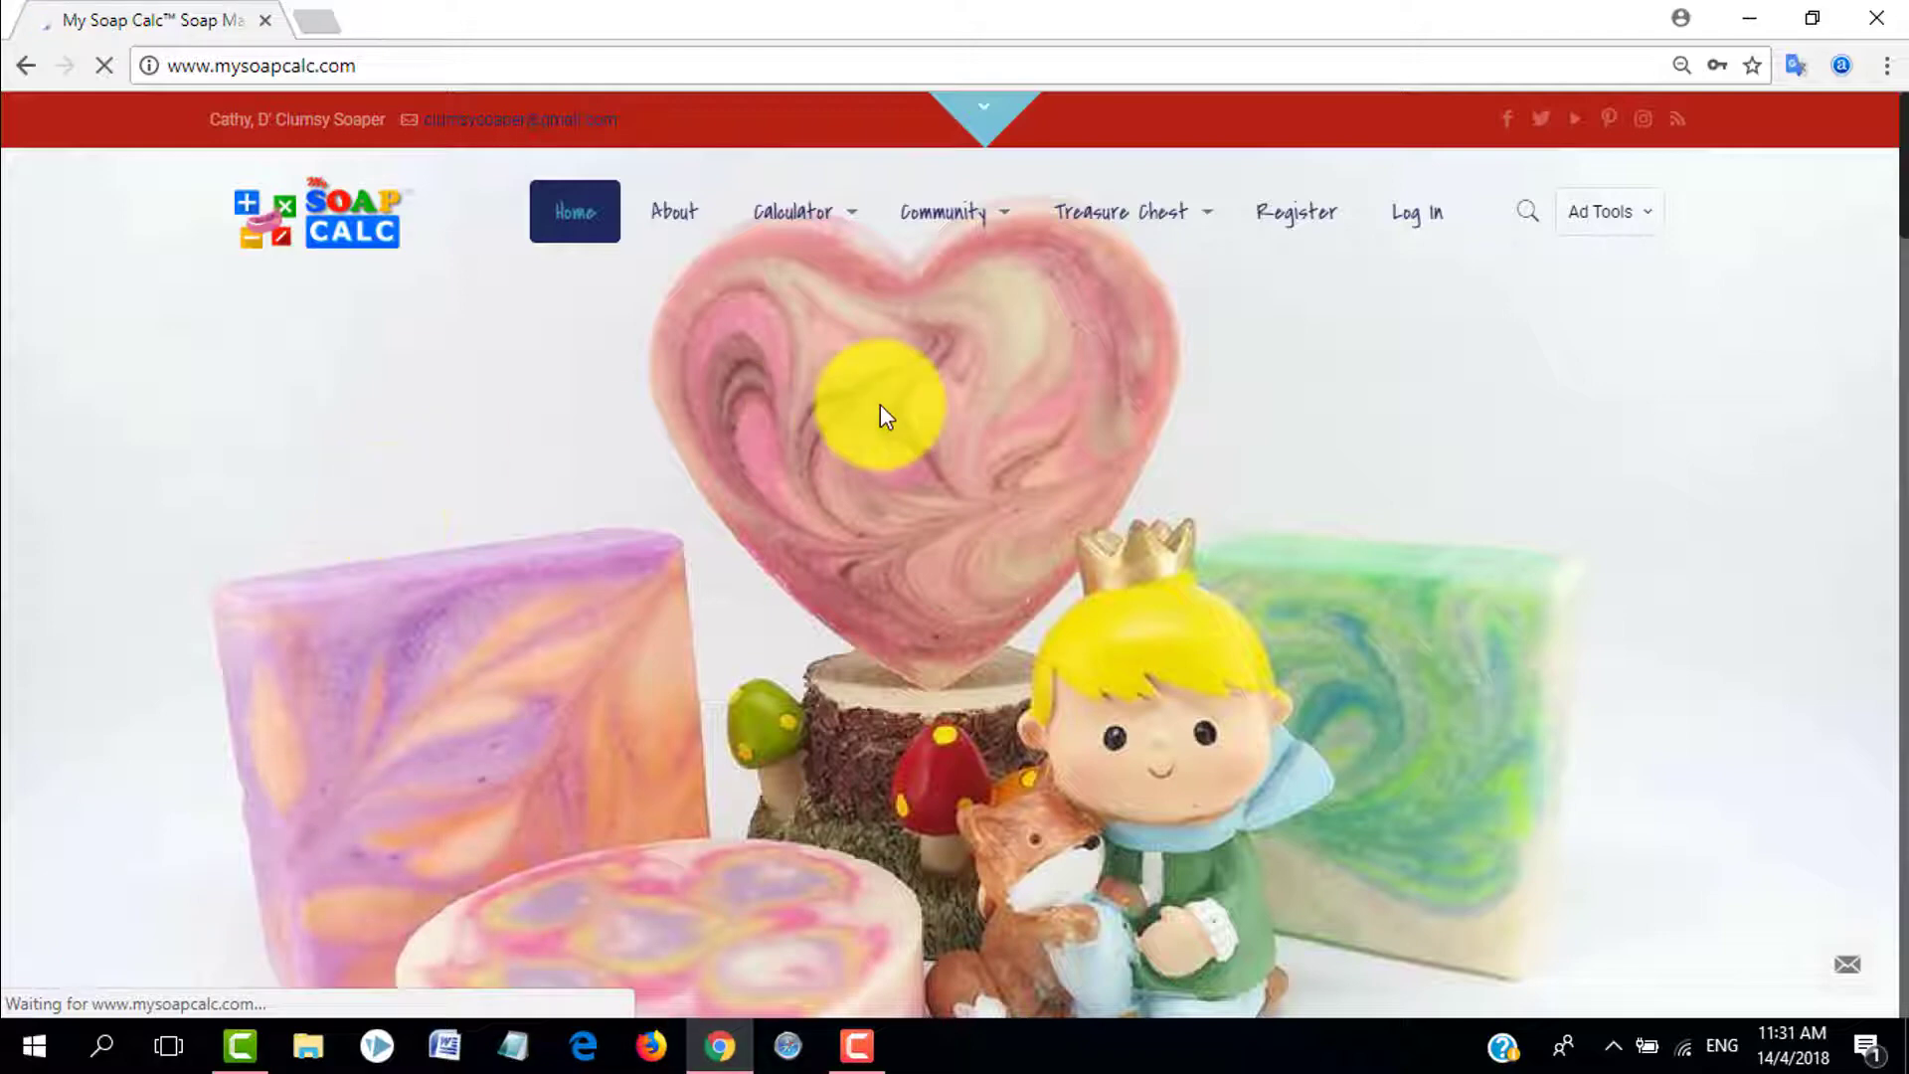
pyautogui.moveTo(810, 204)
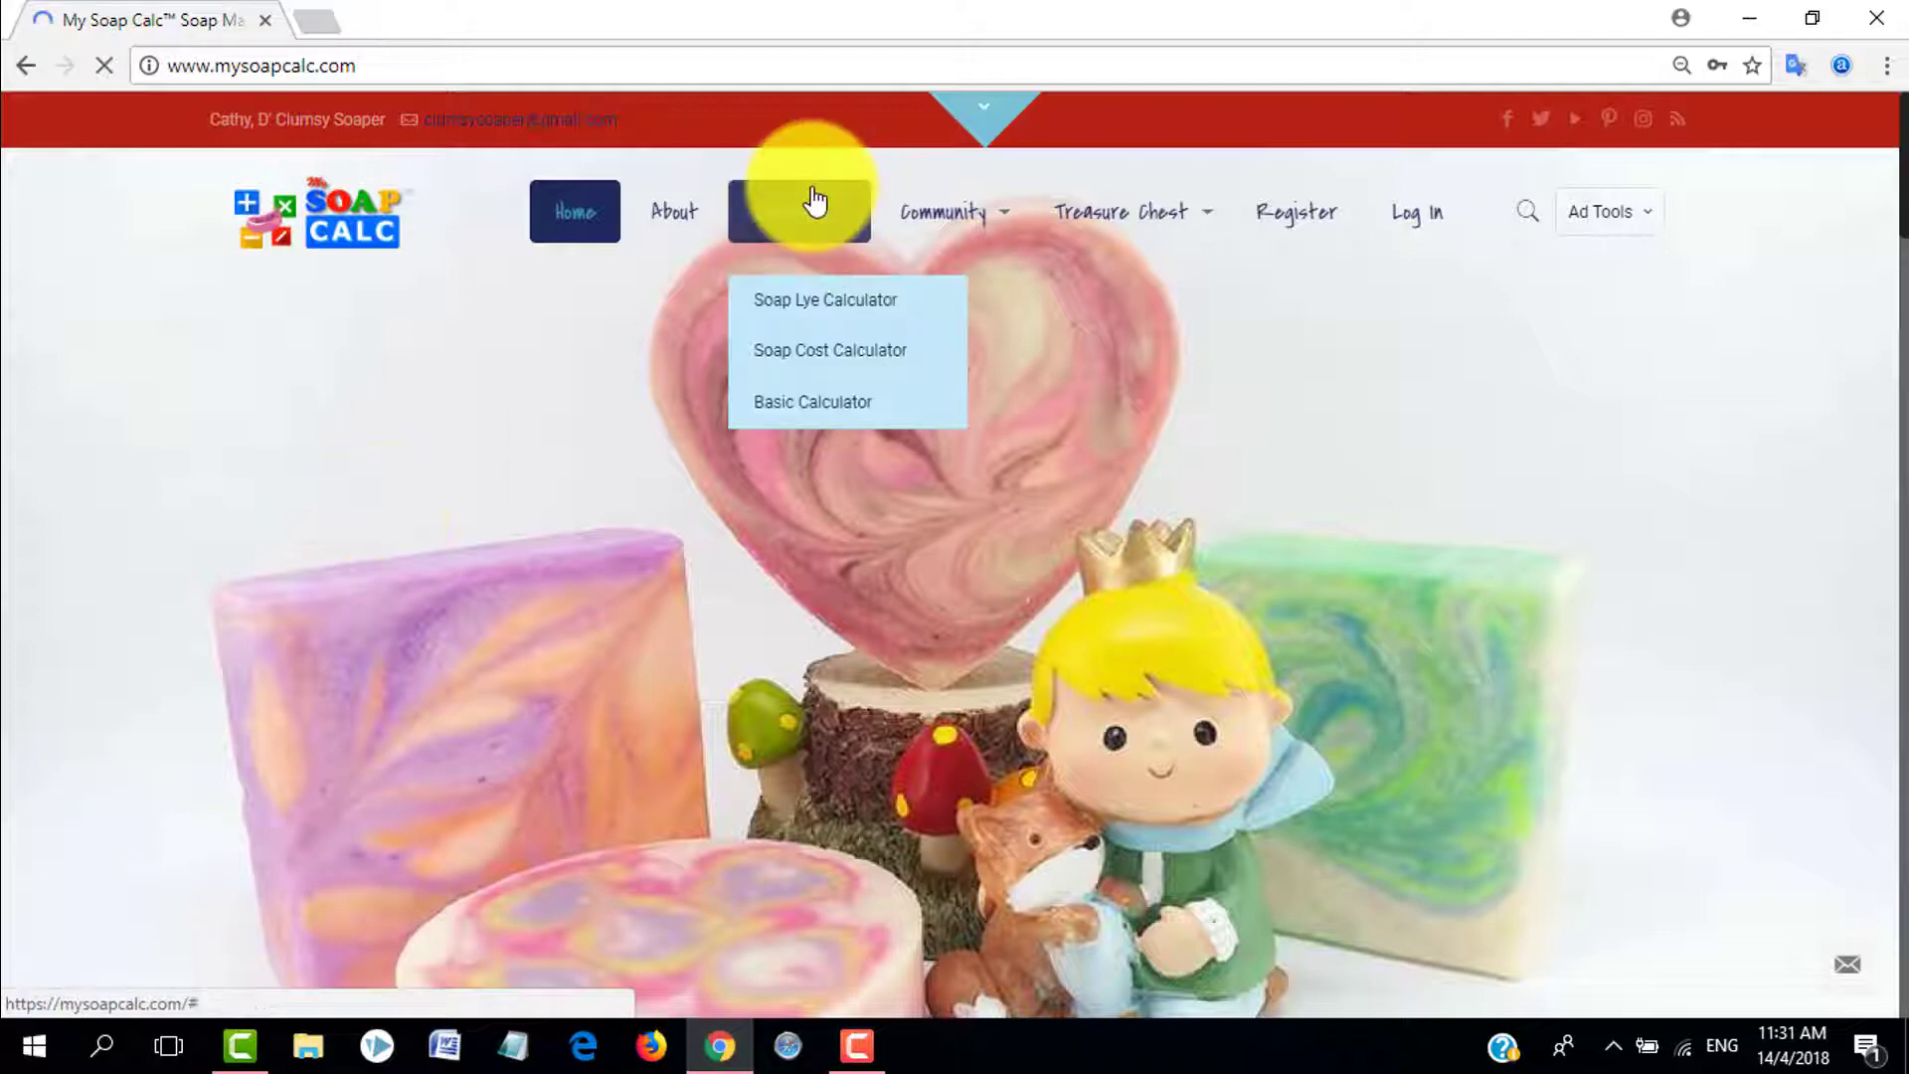
pyautogui.click(810, 402)
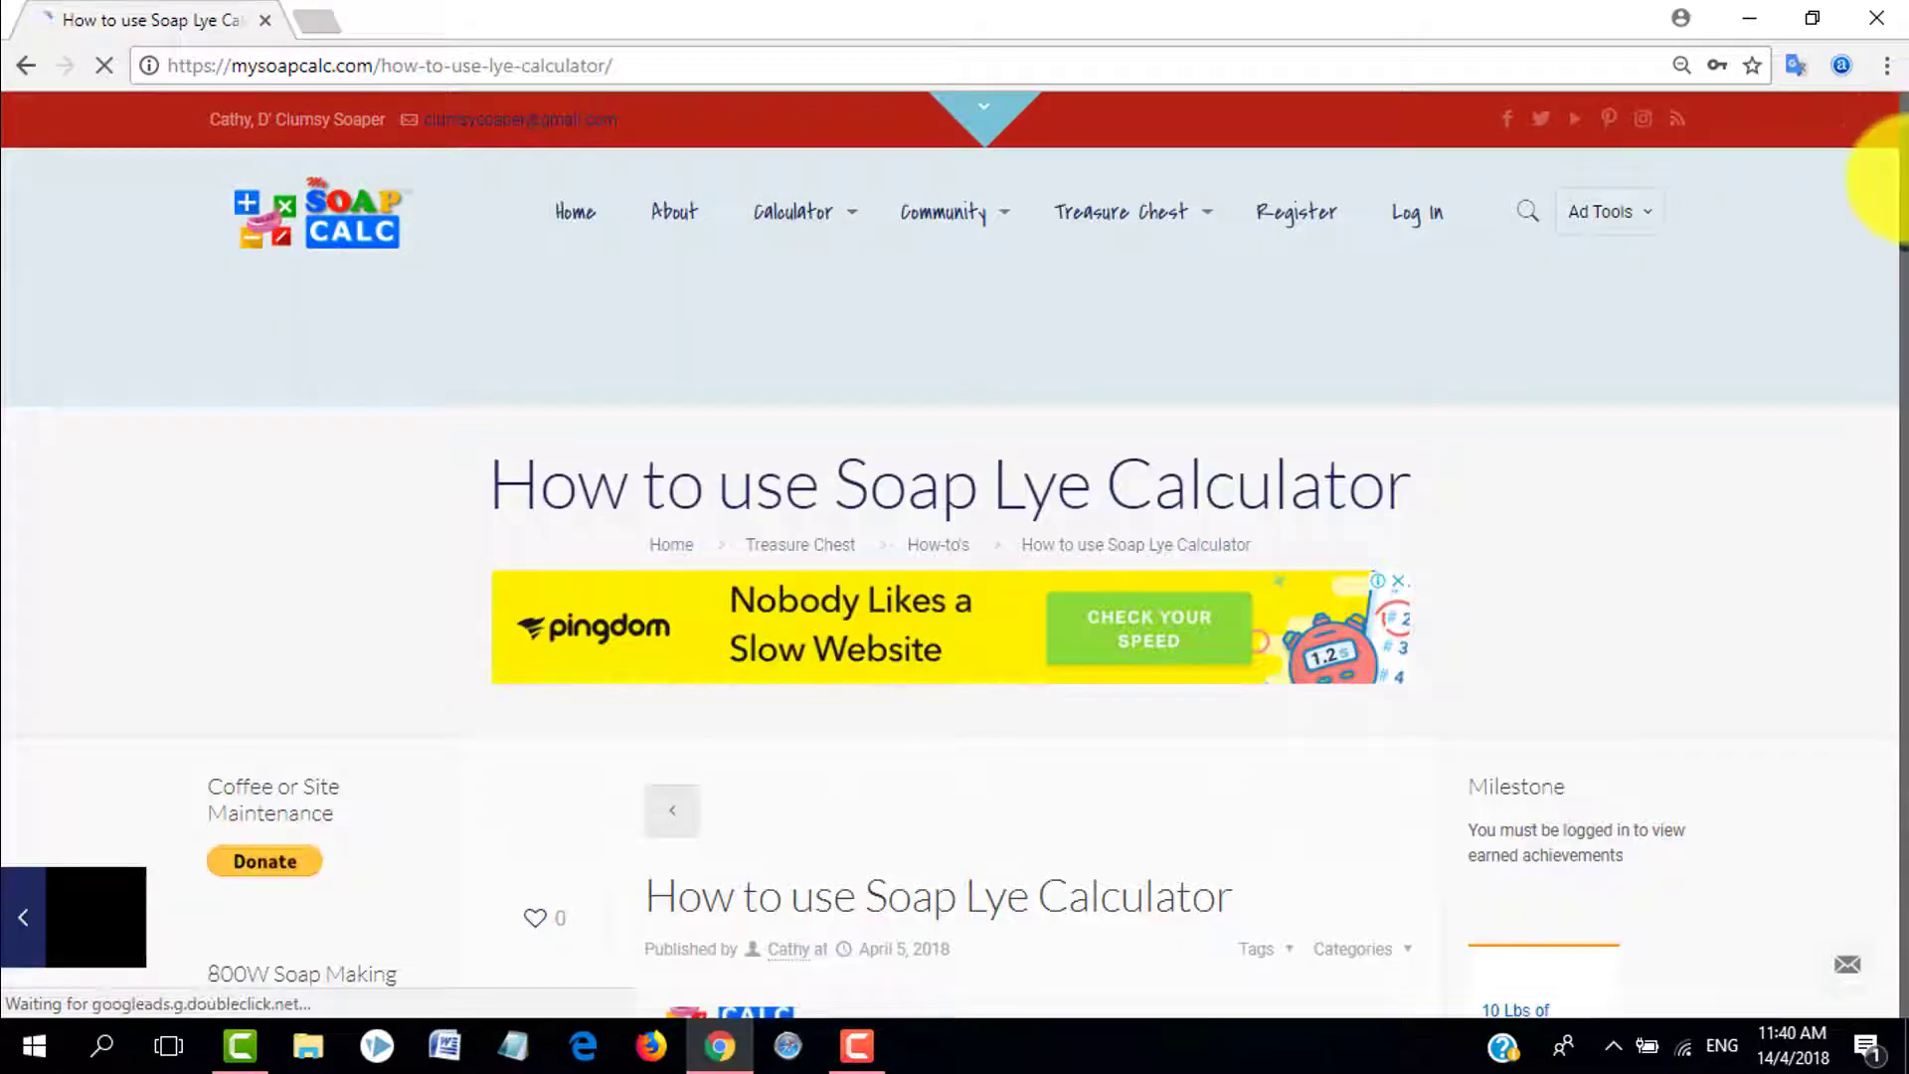
# - Read through the How to use Soap Lye Calculator article, scrolling down and back to the top
pyautogui.moveTo(1897, 171); pyautogui.dragTo(1901, 209)
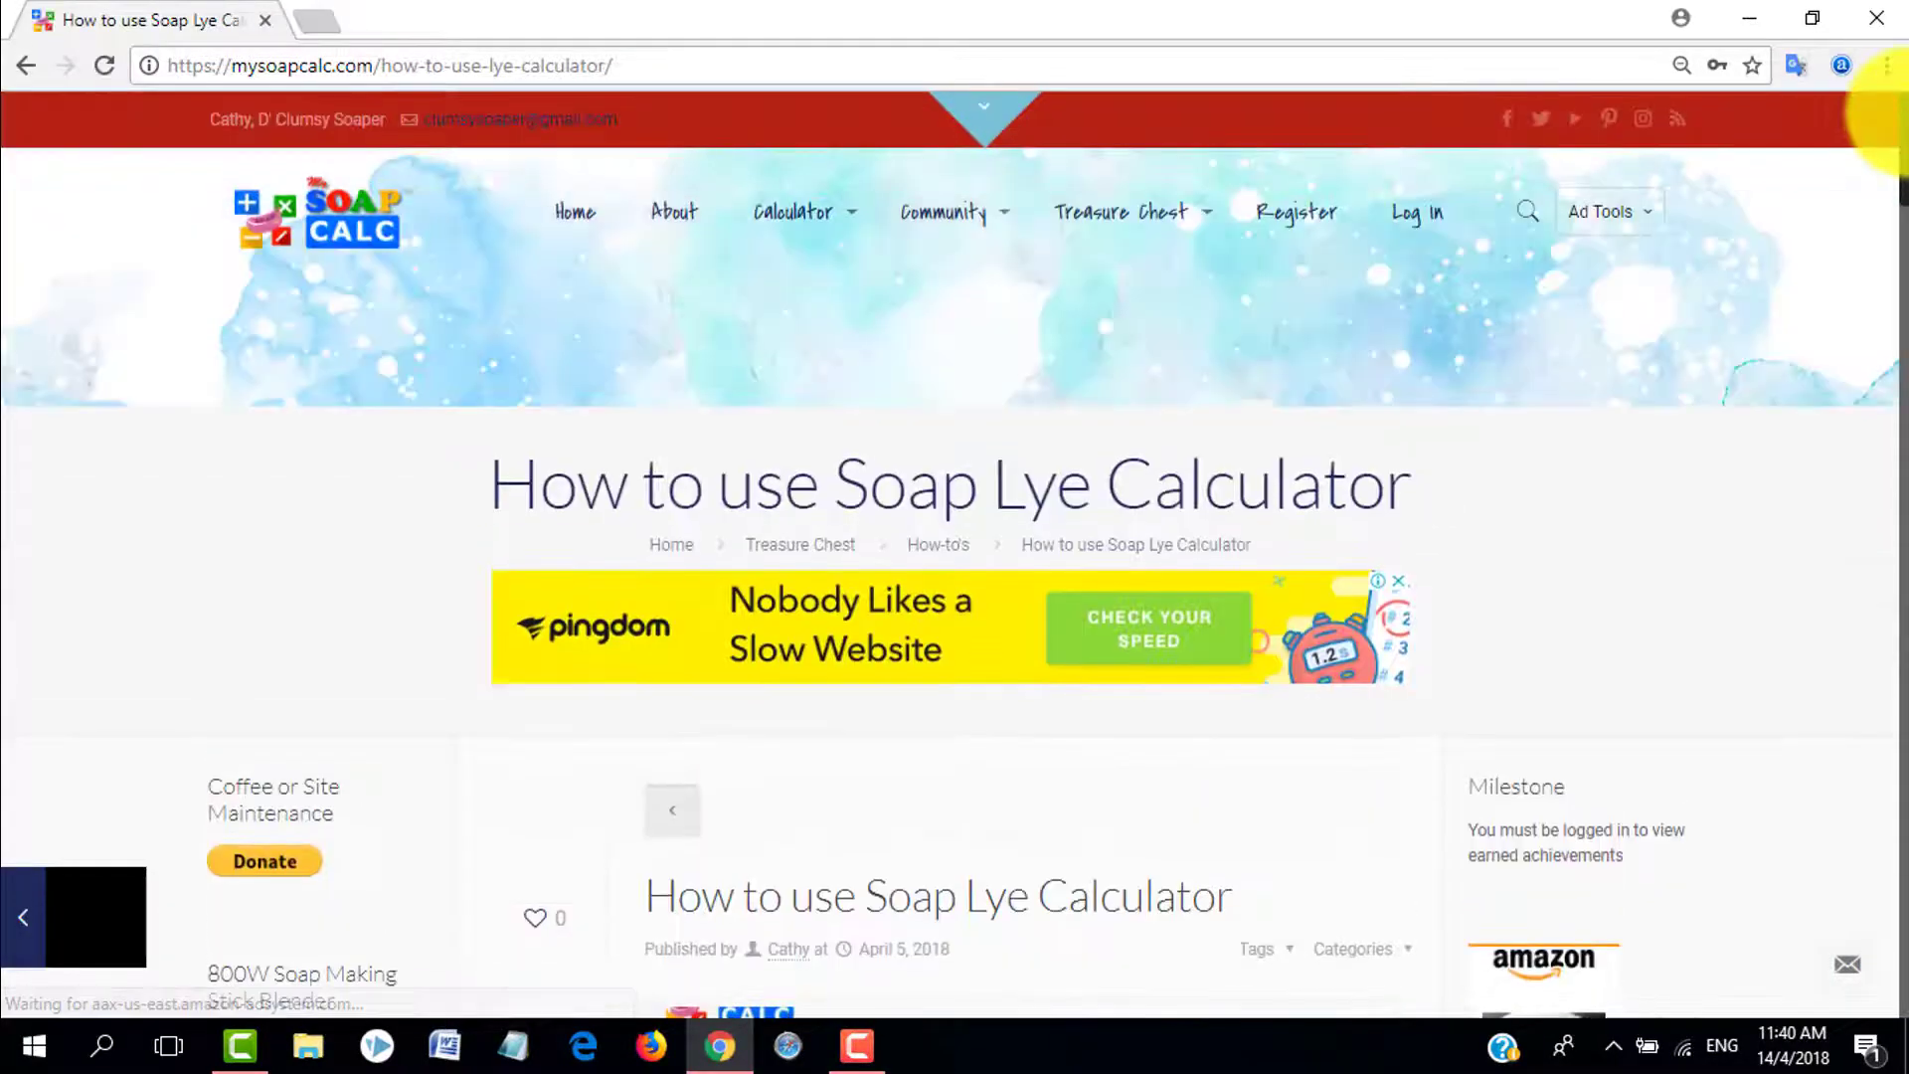
pyautogui.moveTo(1894, 106); pyautogui.dragTo(1890, 338)
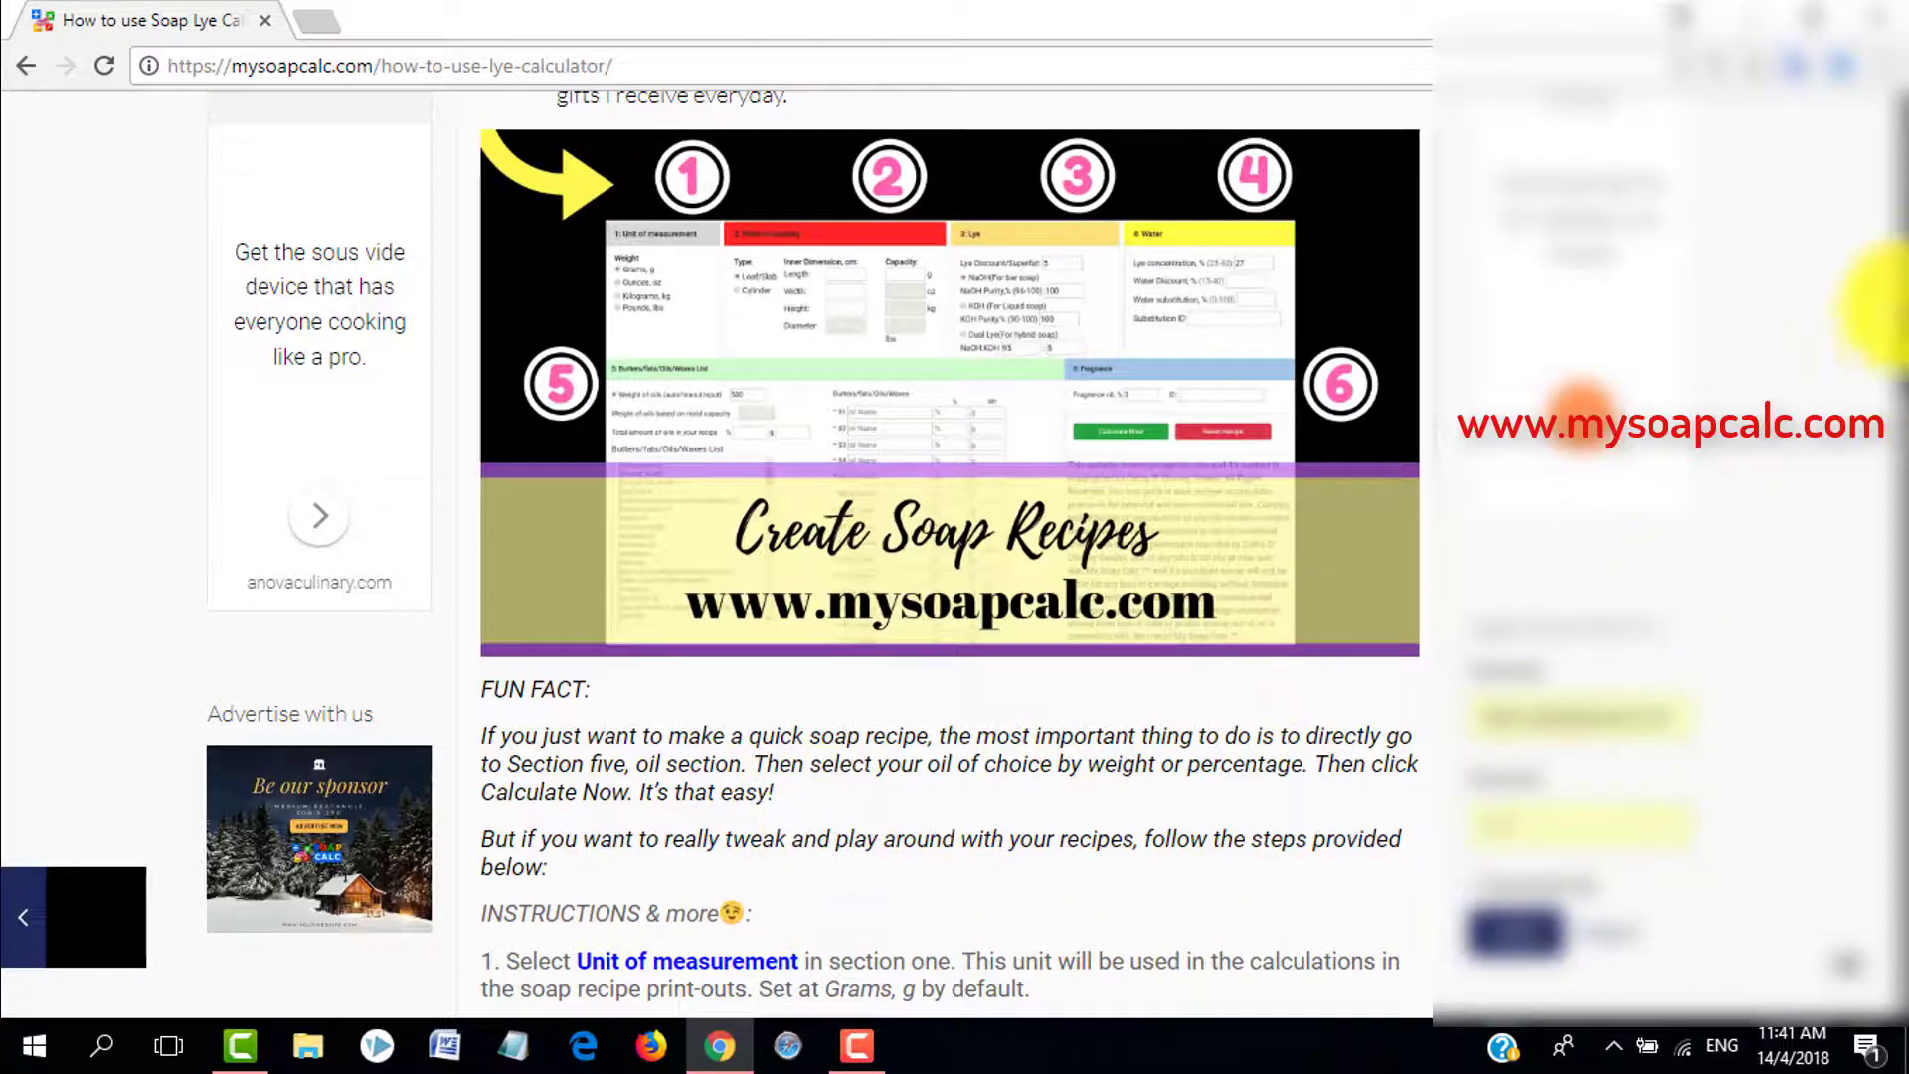
pyautogui.scroll(-3, 1879, 358)
pyautogui.moveTo(1895, 343); pyautogui.dragTo(1890, 99)
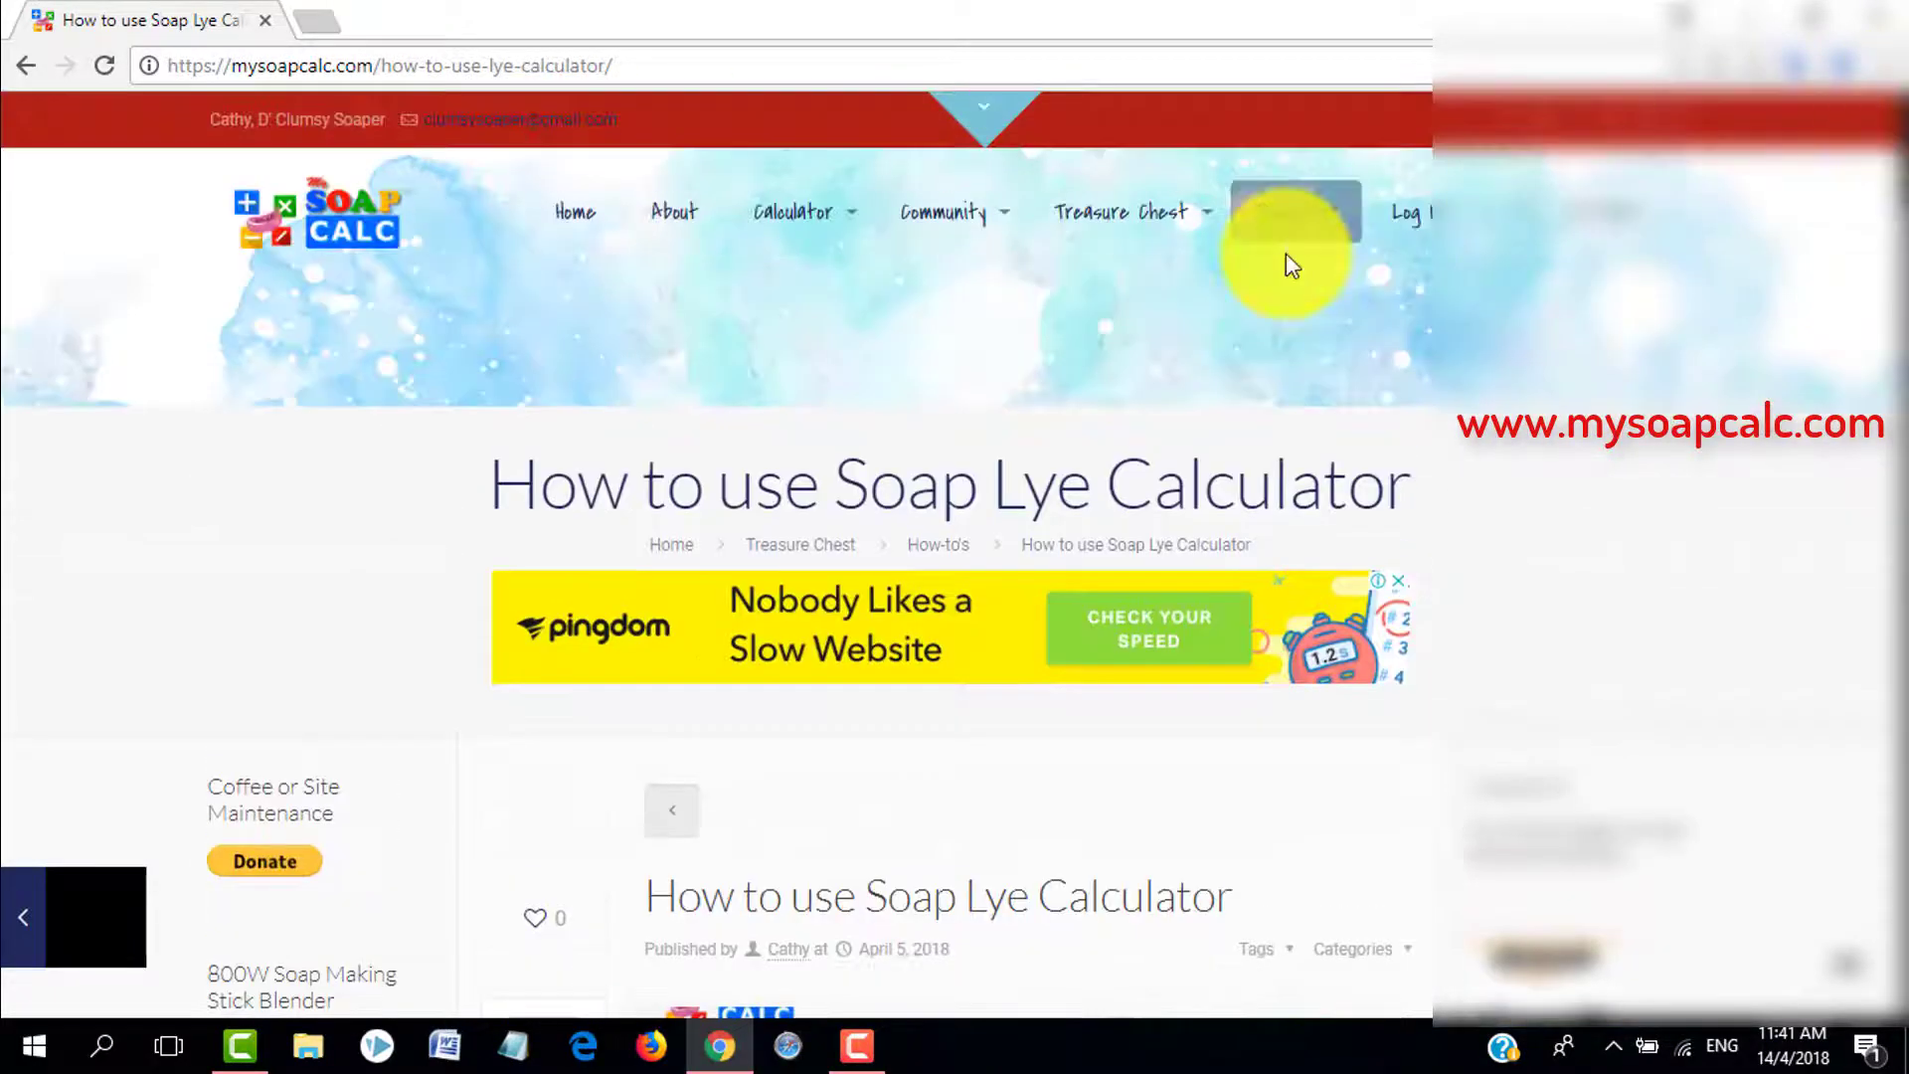
pyautogui.moveTo(808, 231)
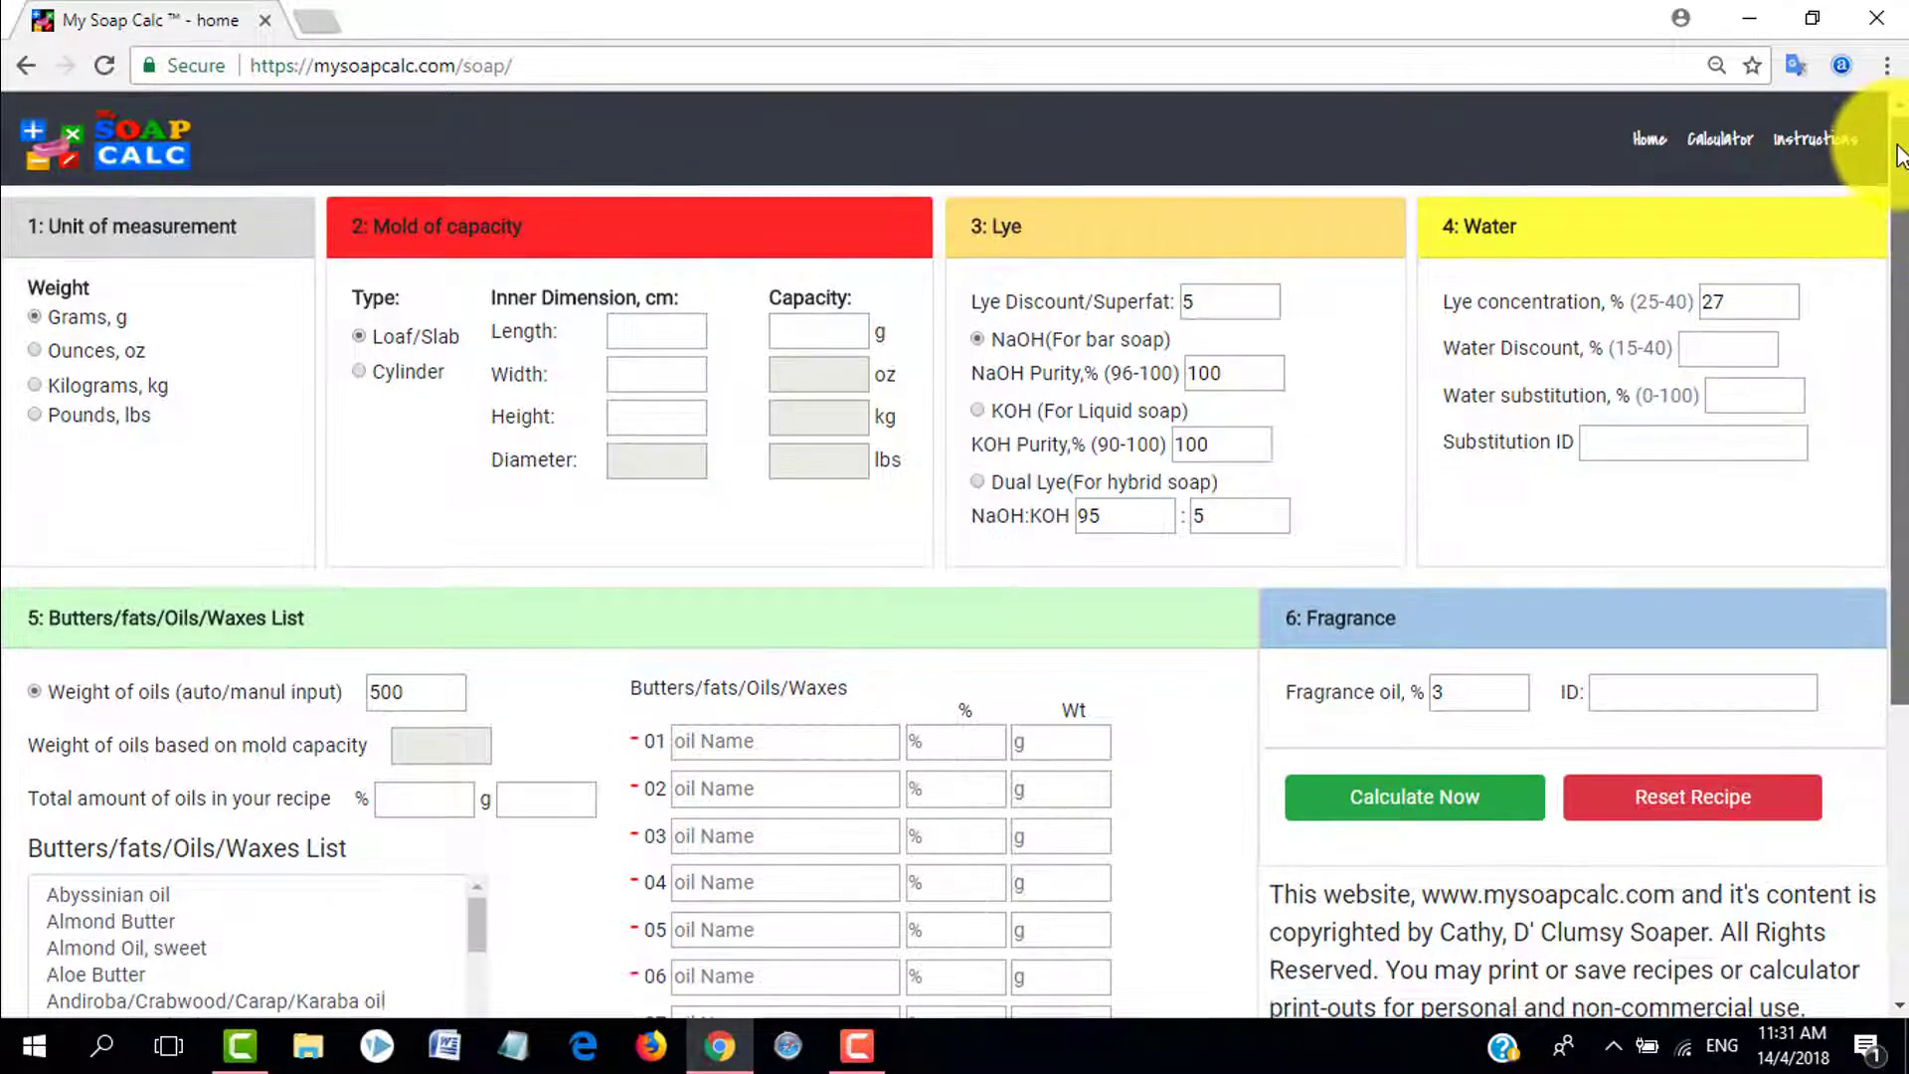
# - Try ounces, kilograms and pounds as the unit of measurement, then settle back on grams
pyautogui.scroll(-1, 1895, 227)
pyautogui.scroll(-2, 1879, 299)
pyautogui.scroll(-1, 1884, 467)
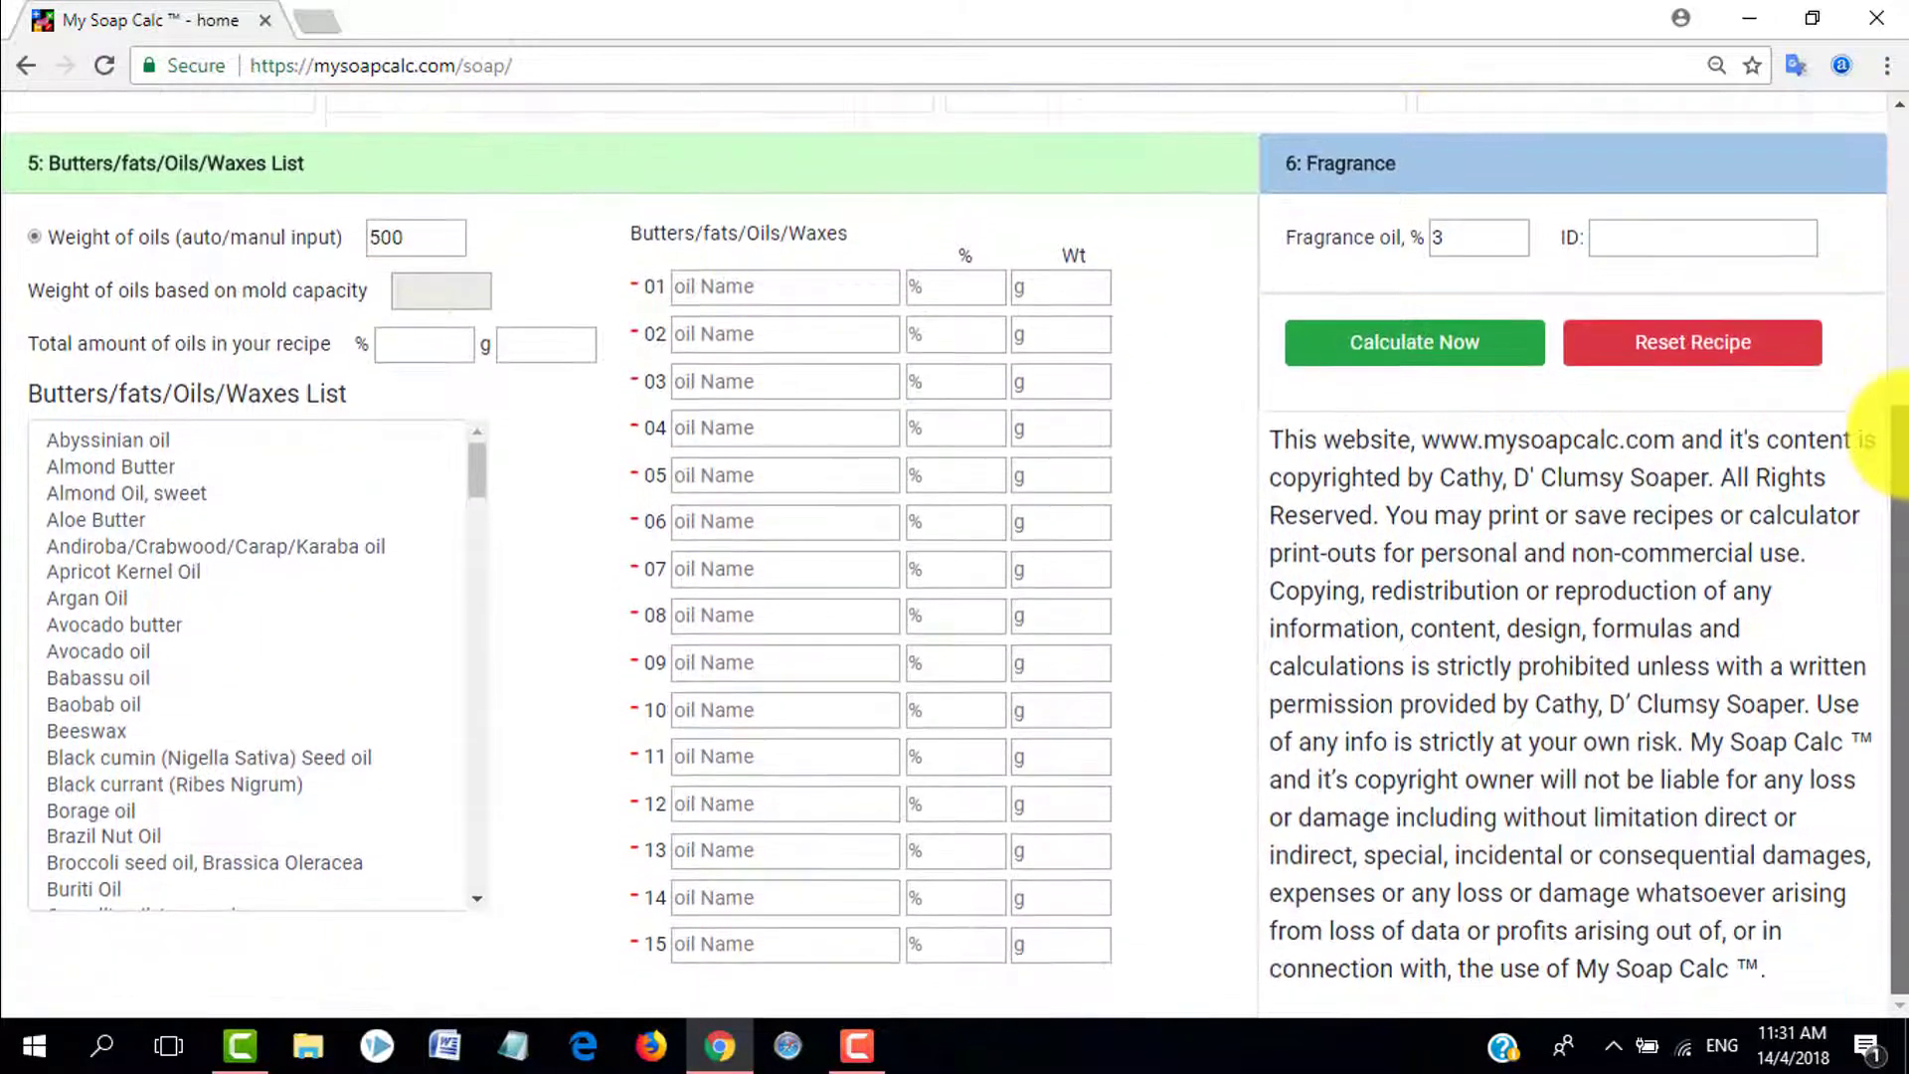
pyautogui.scroll(4, 1883, 478)
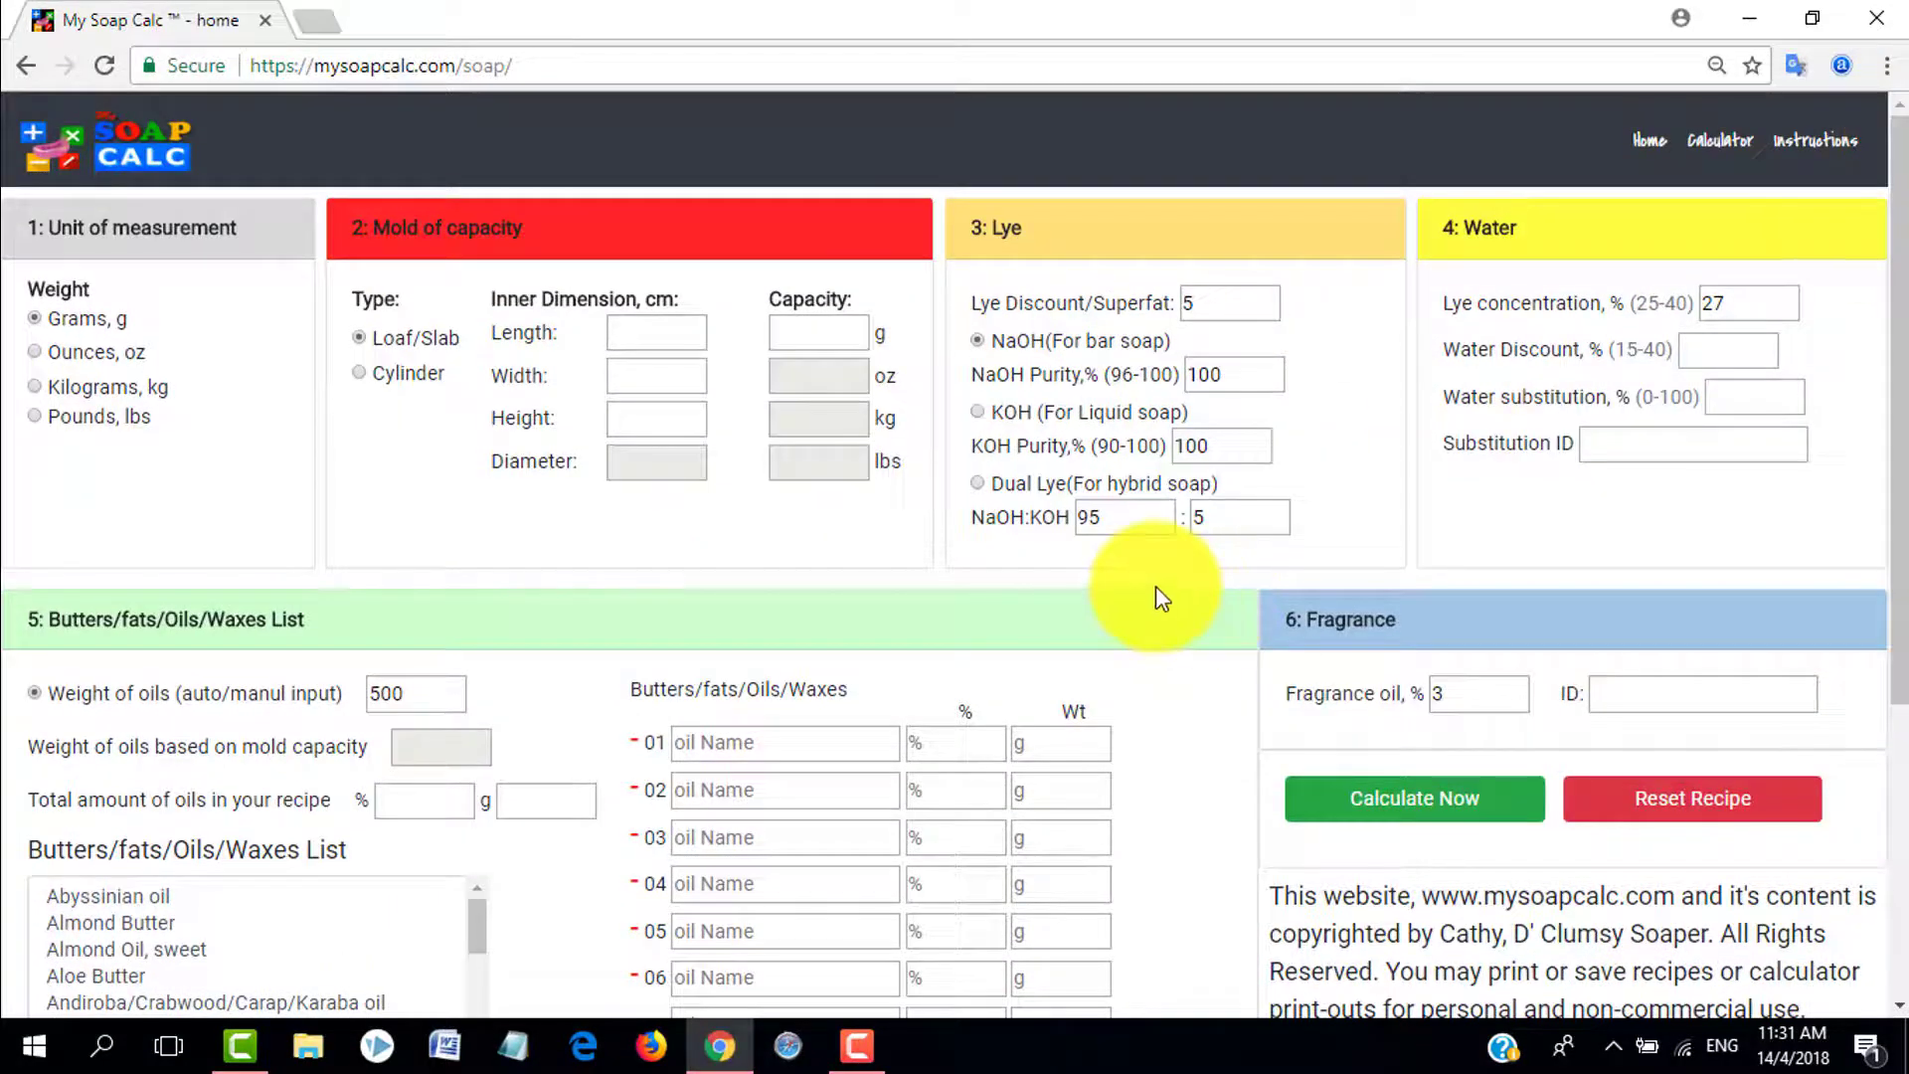
pyautogui.click(36, 353)
pyautogui.click(38, 388)
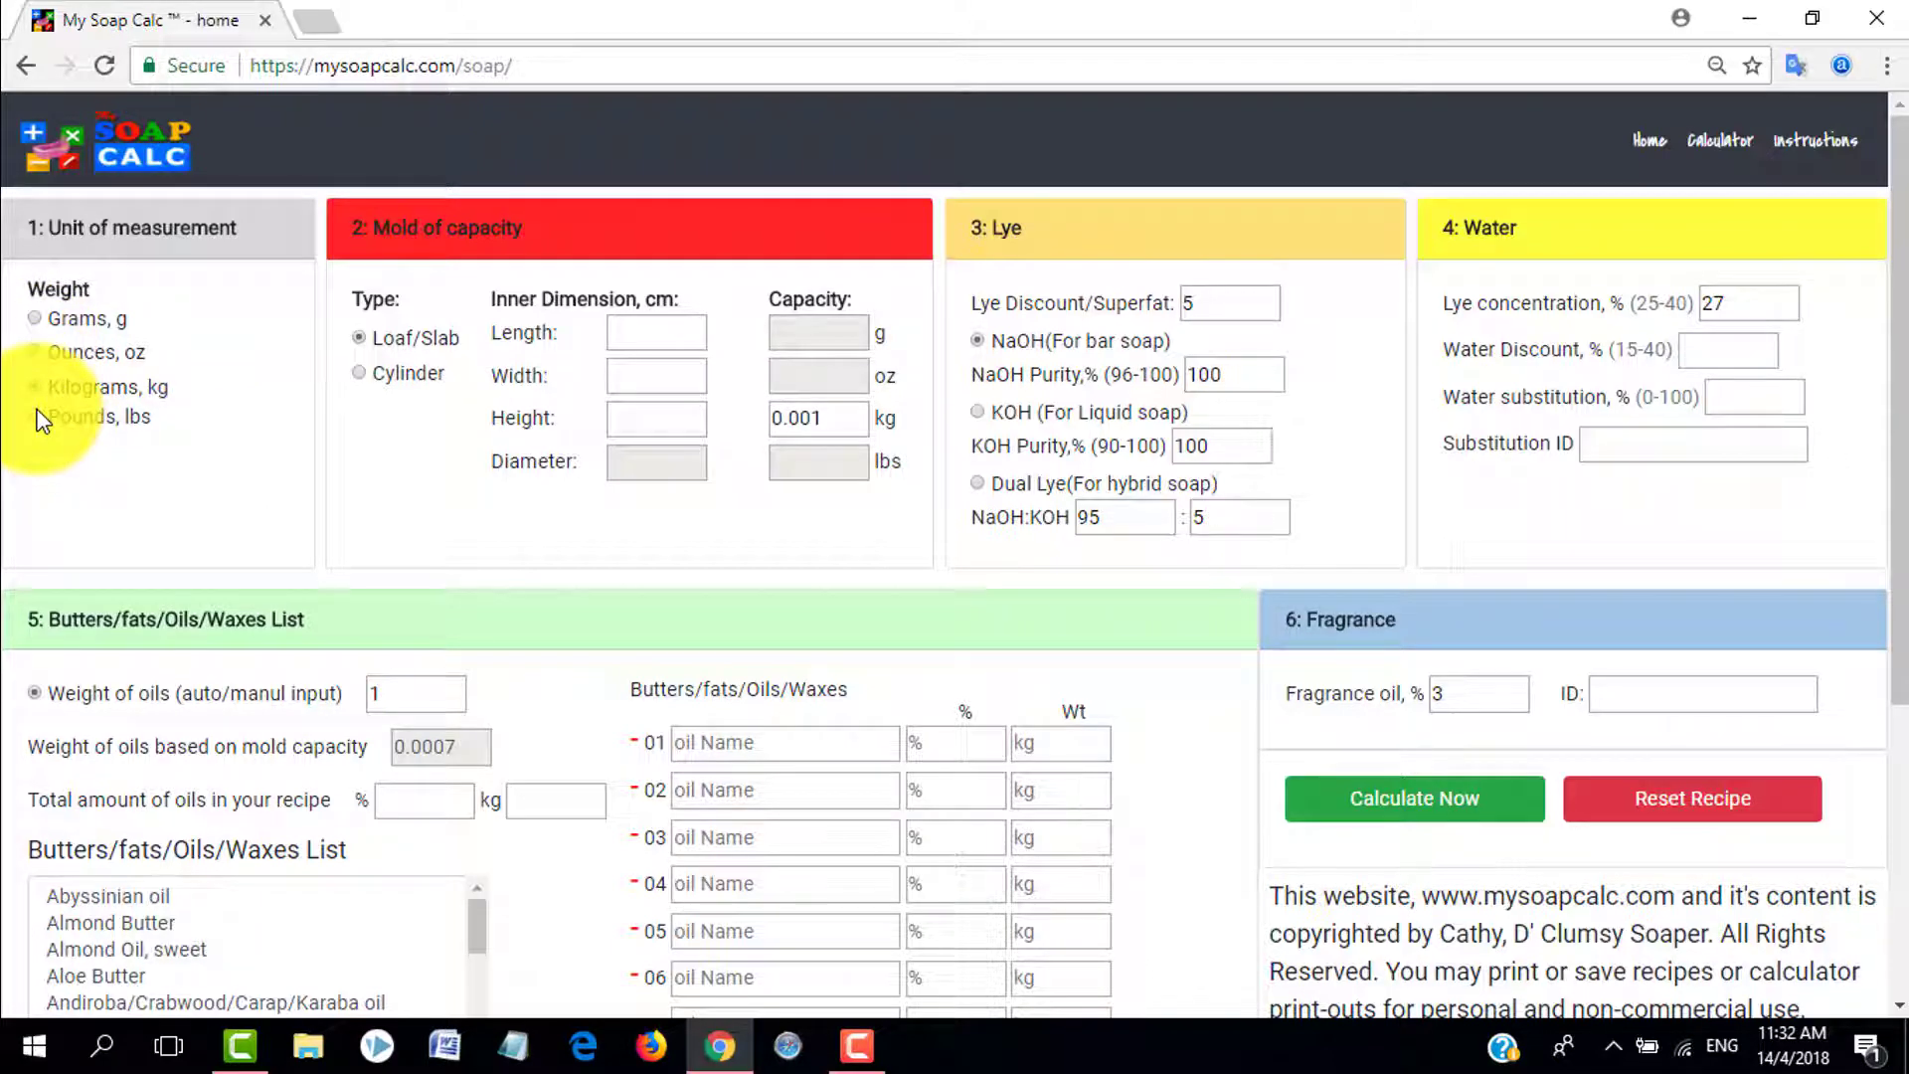
pyautogui.click(38, 417)
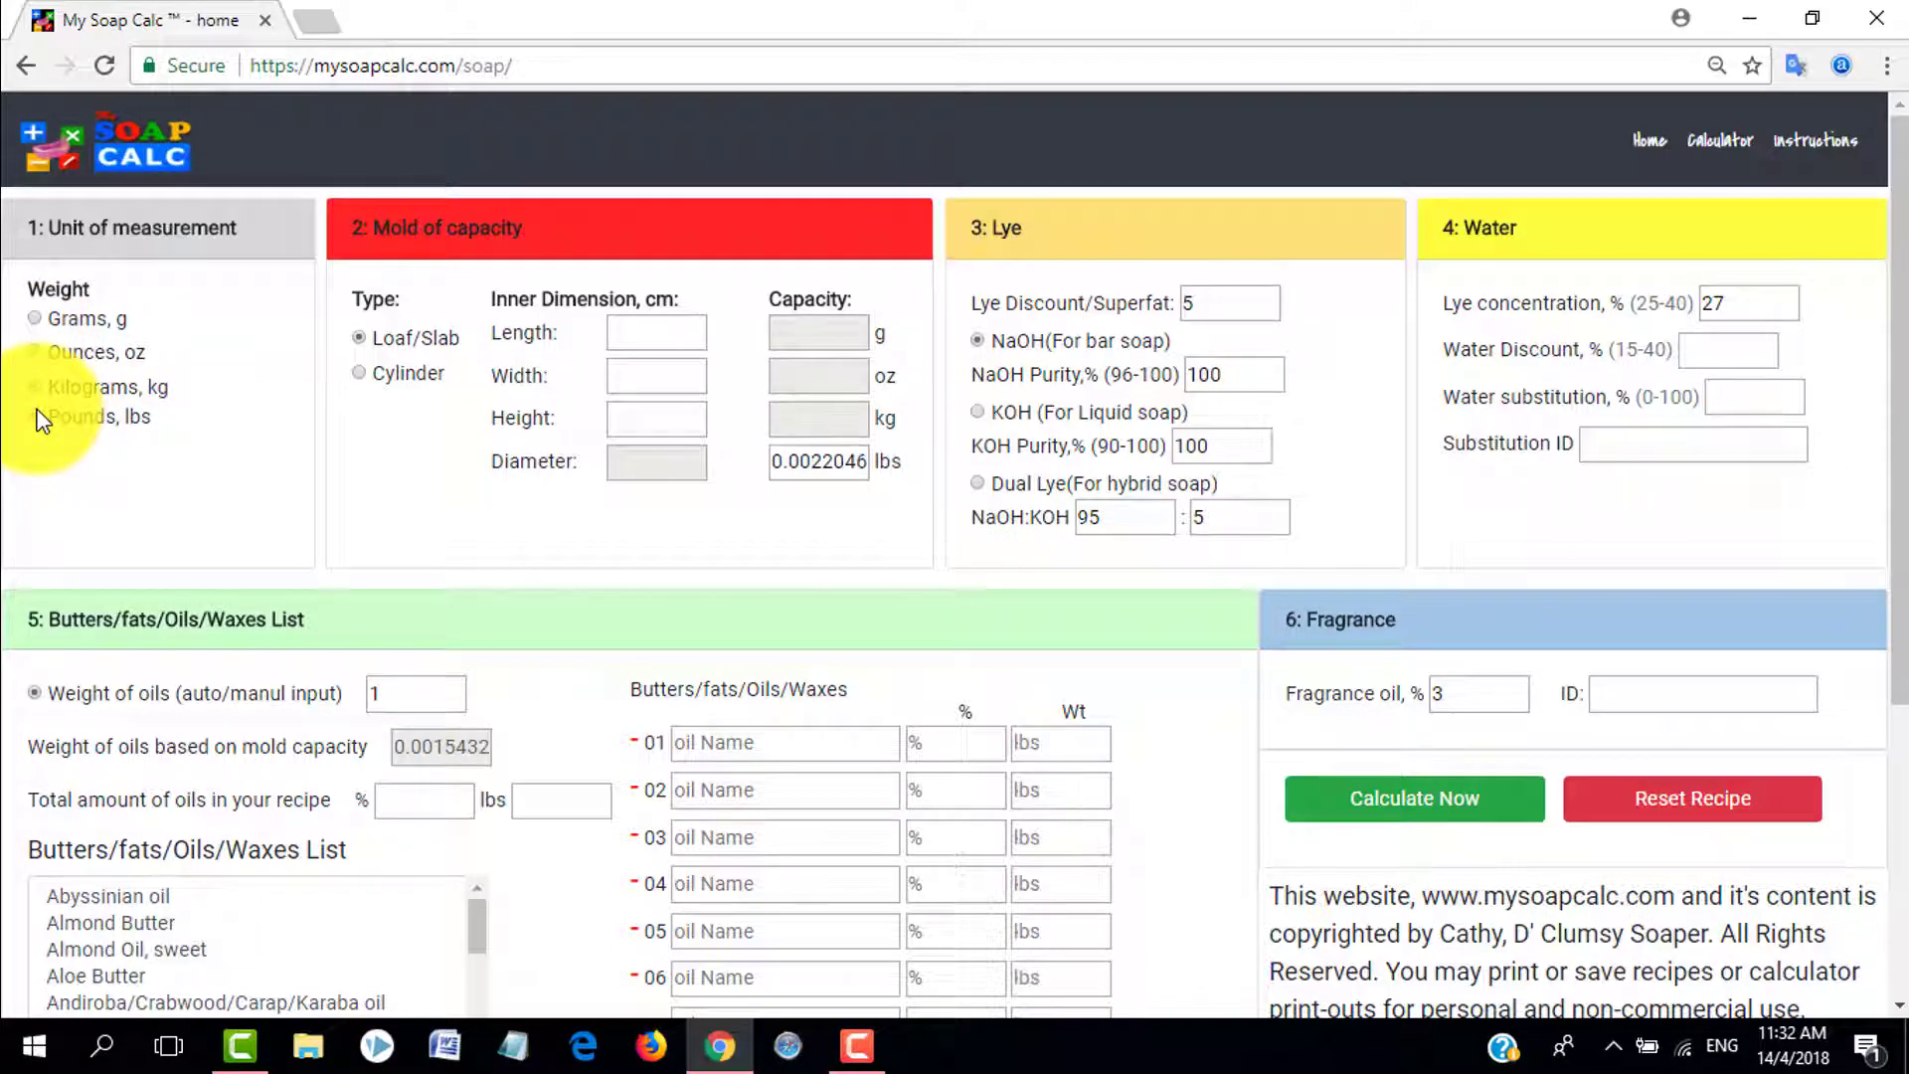
pyautogui.click(34, 318)
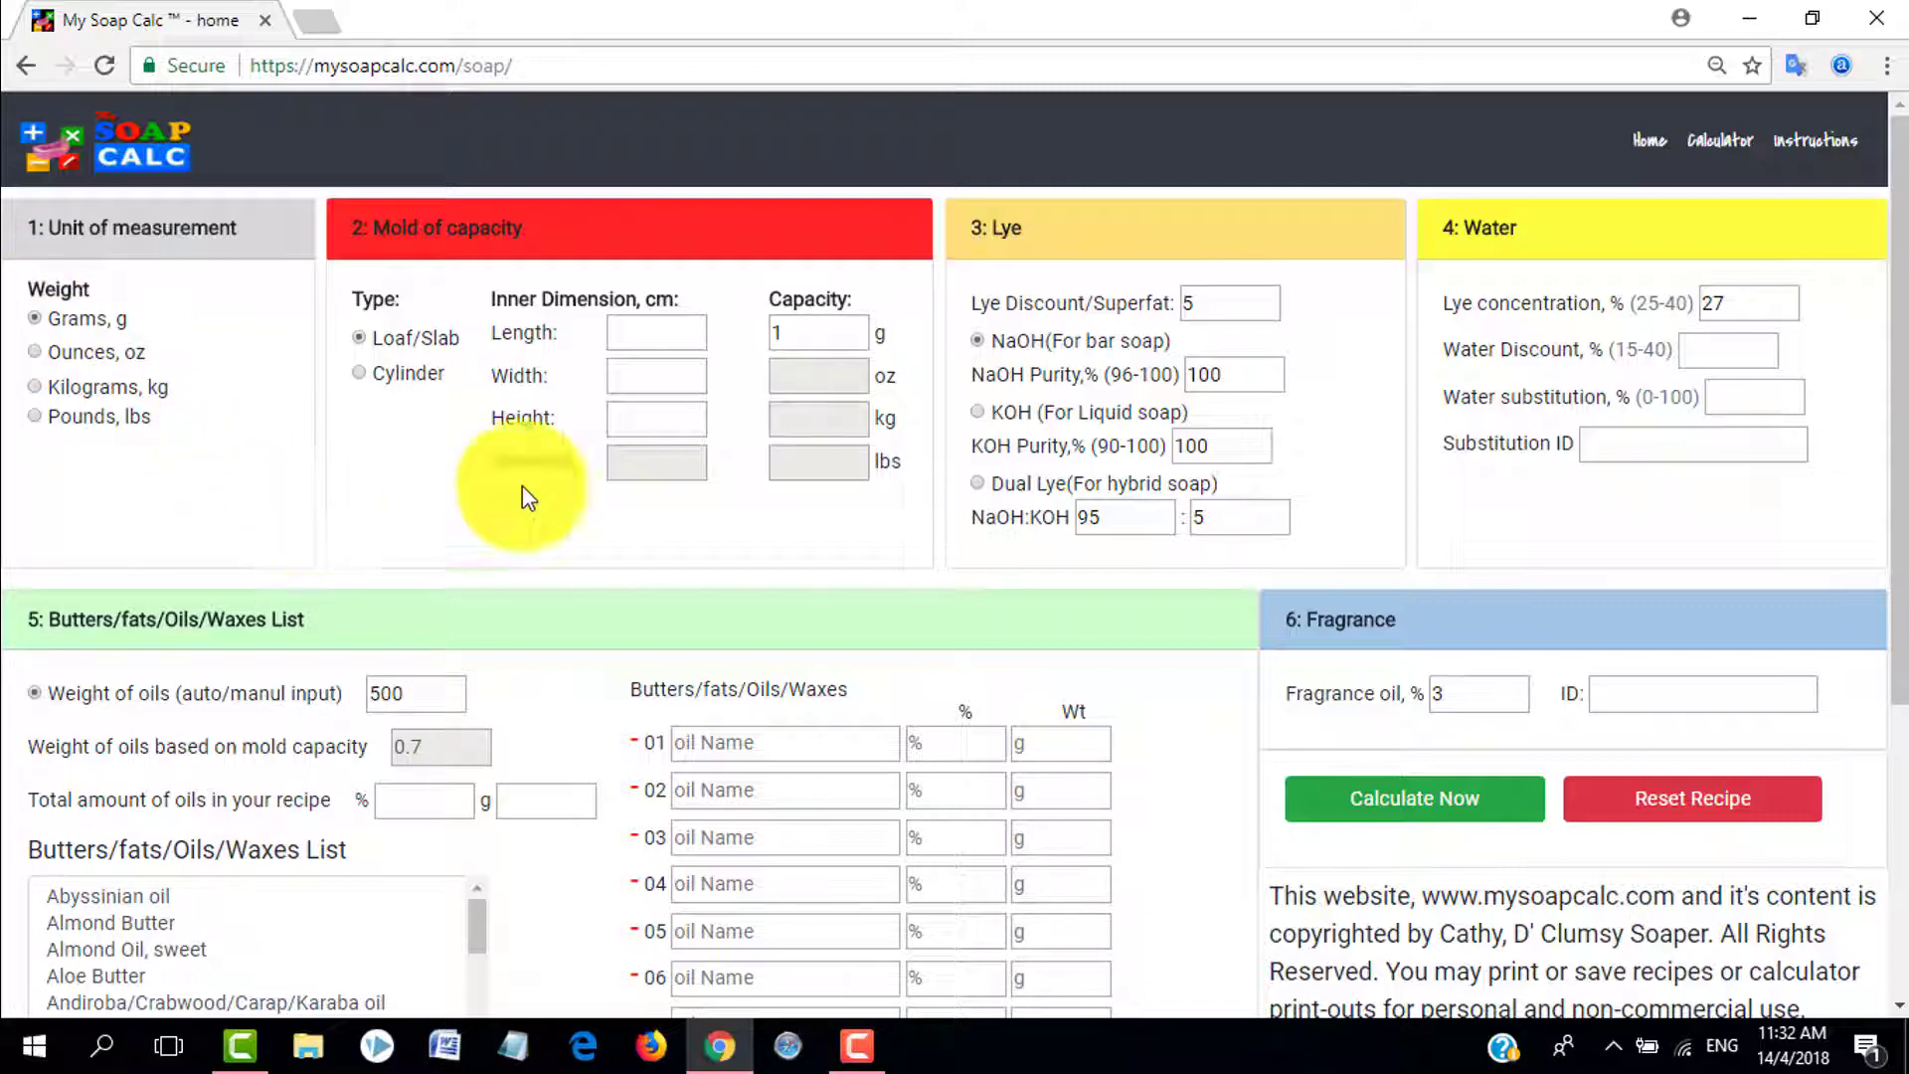
pyautogui.scroll(-2, 1885, 333)
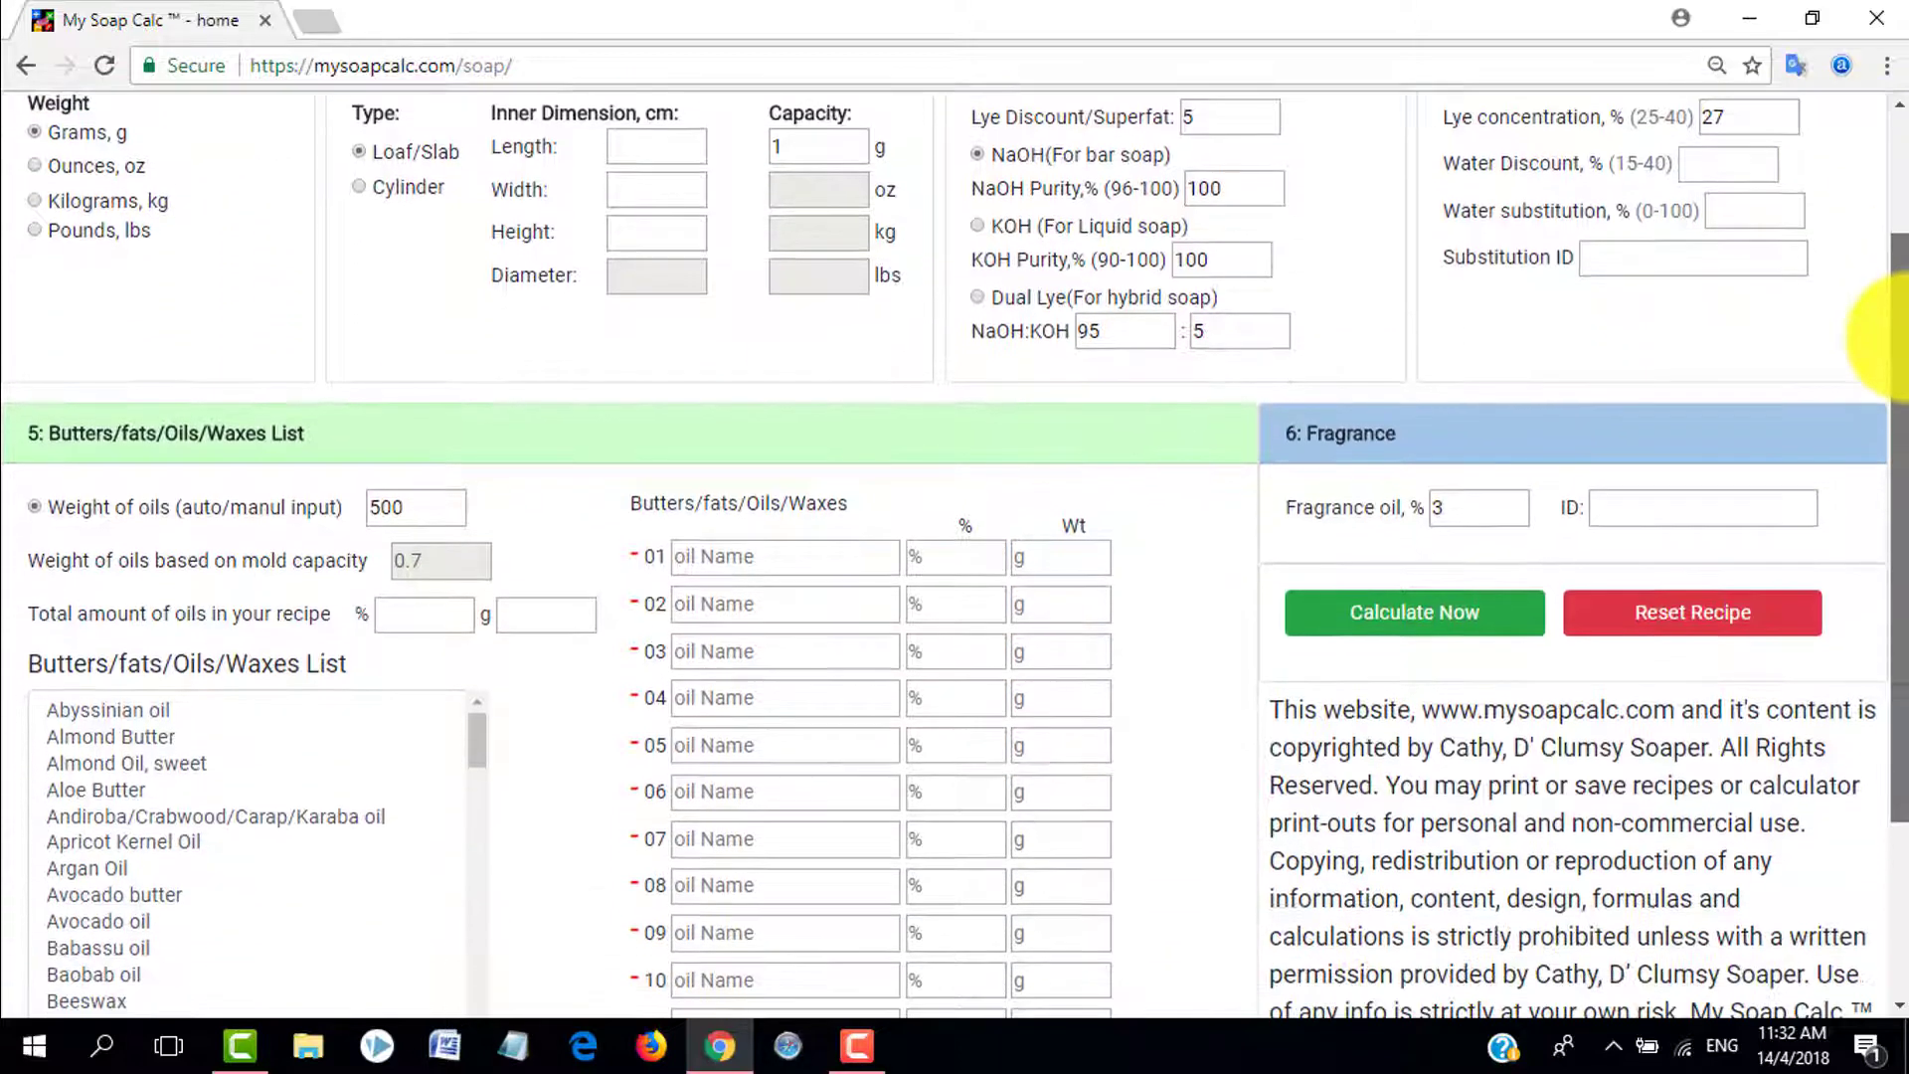
pyautogui.scroll(-3, 1894, 336)
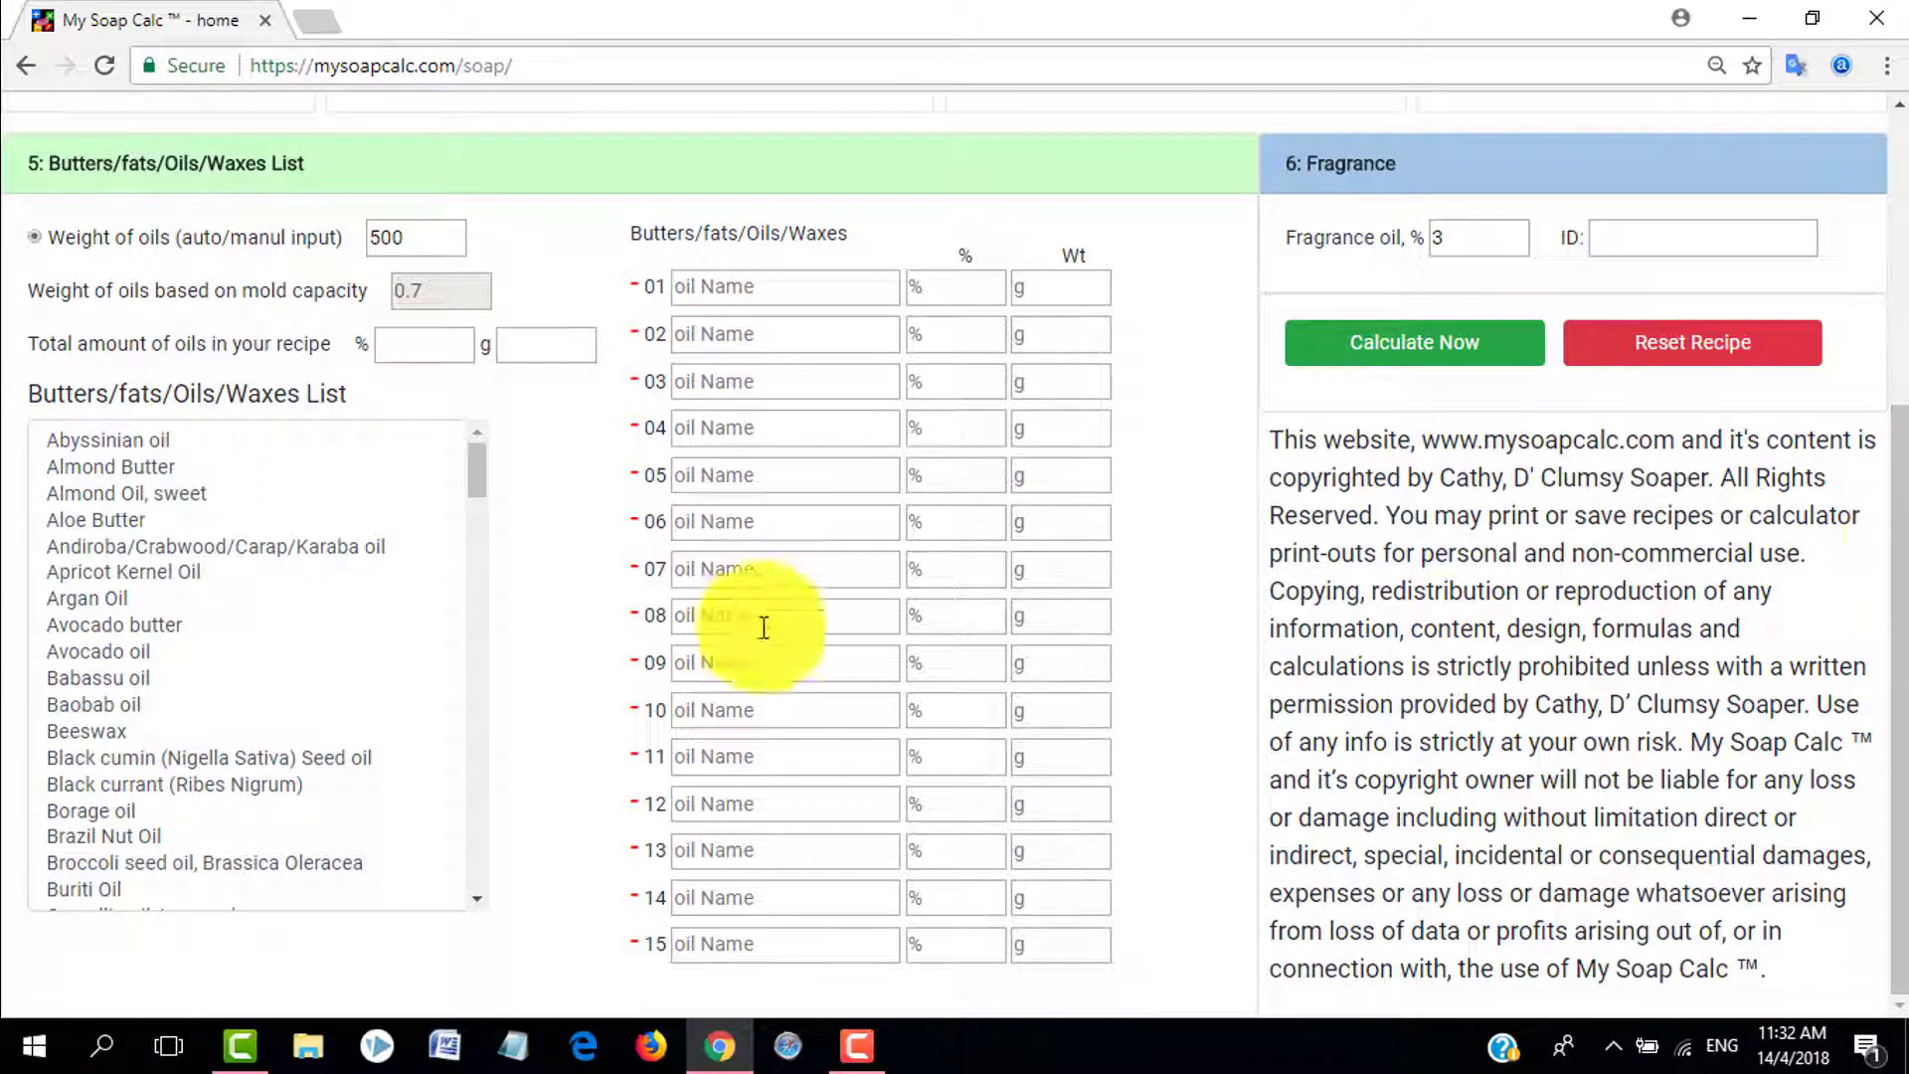
# - Add Coconut oil 76 degree to the recipe at 22%
pyautogui.moveTo(478, 472); pyautogui.dragTo(486, 542)
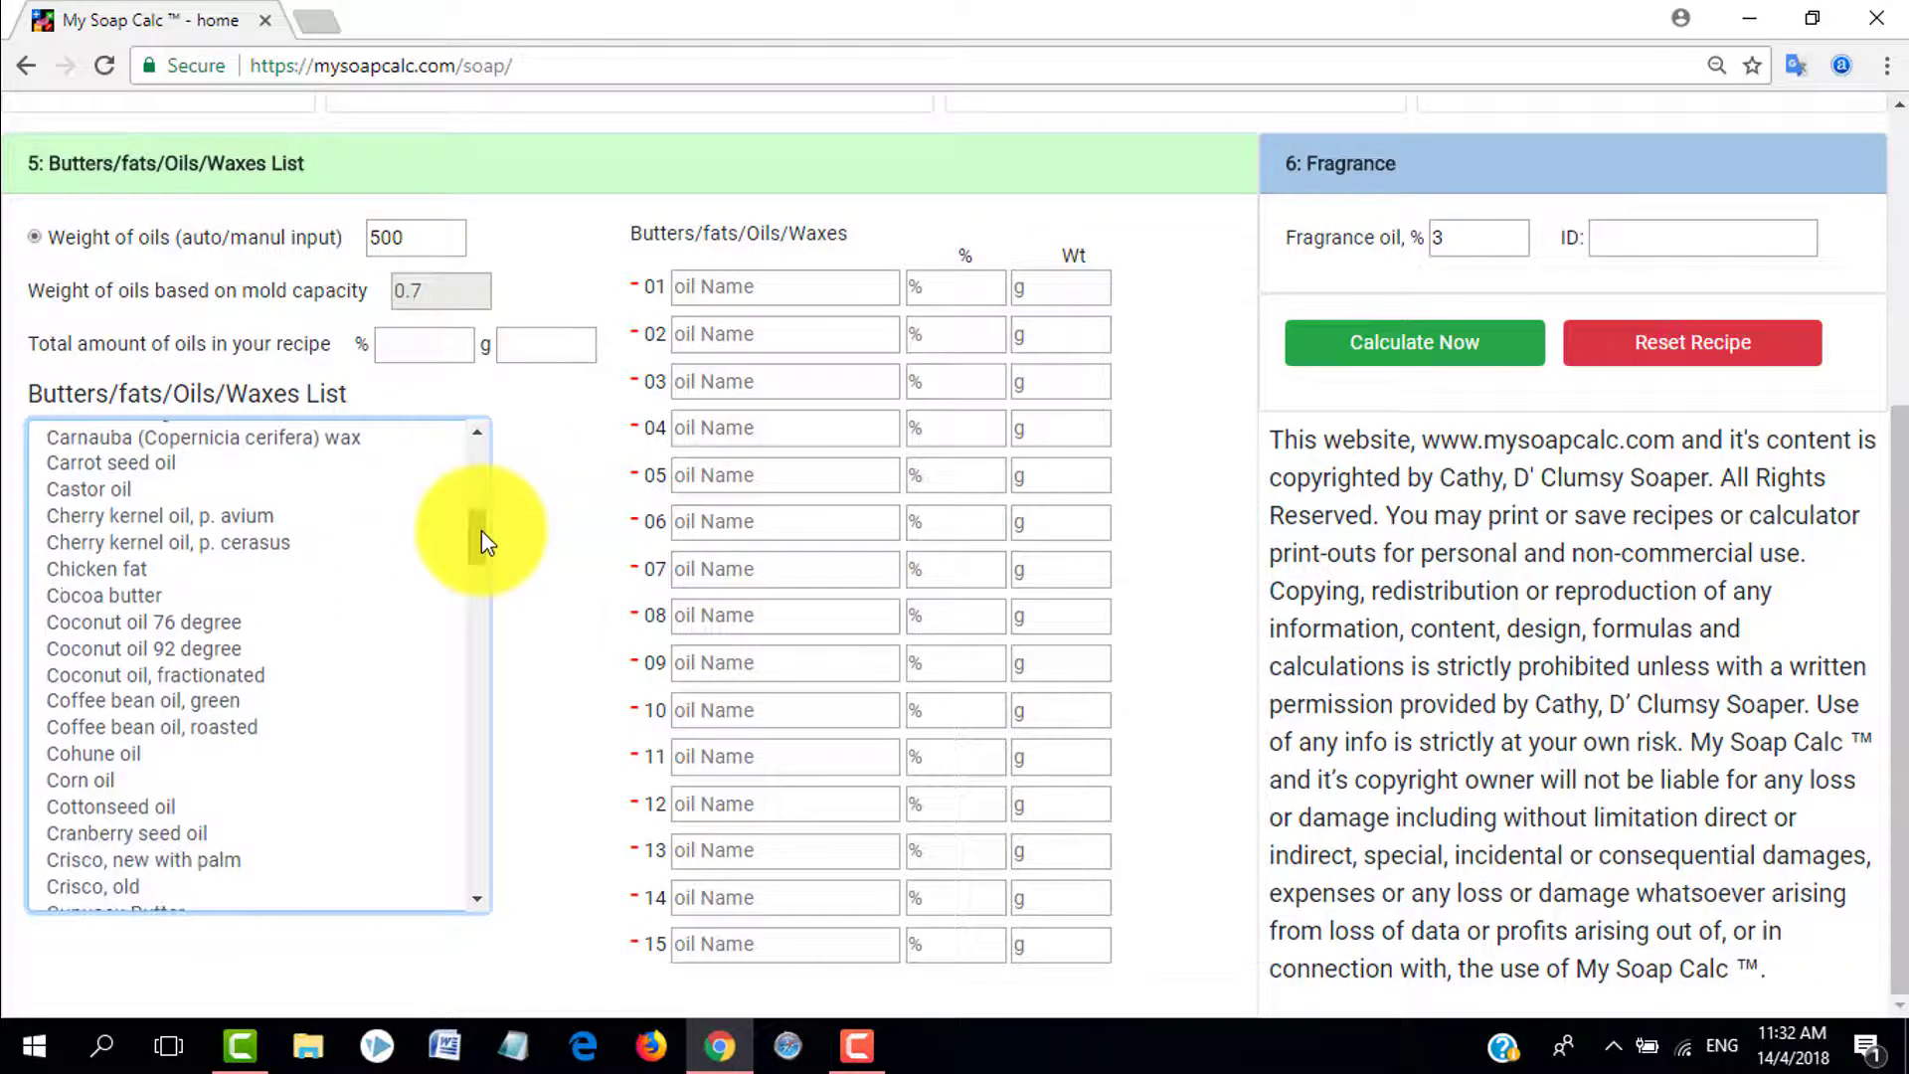
pyautogui.click(160, 621)
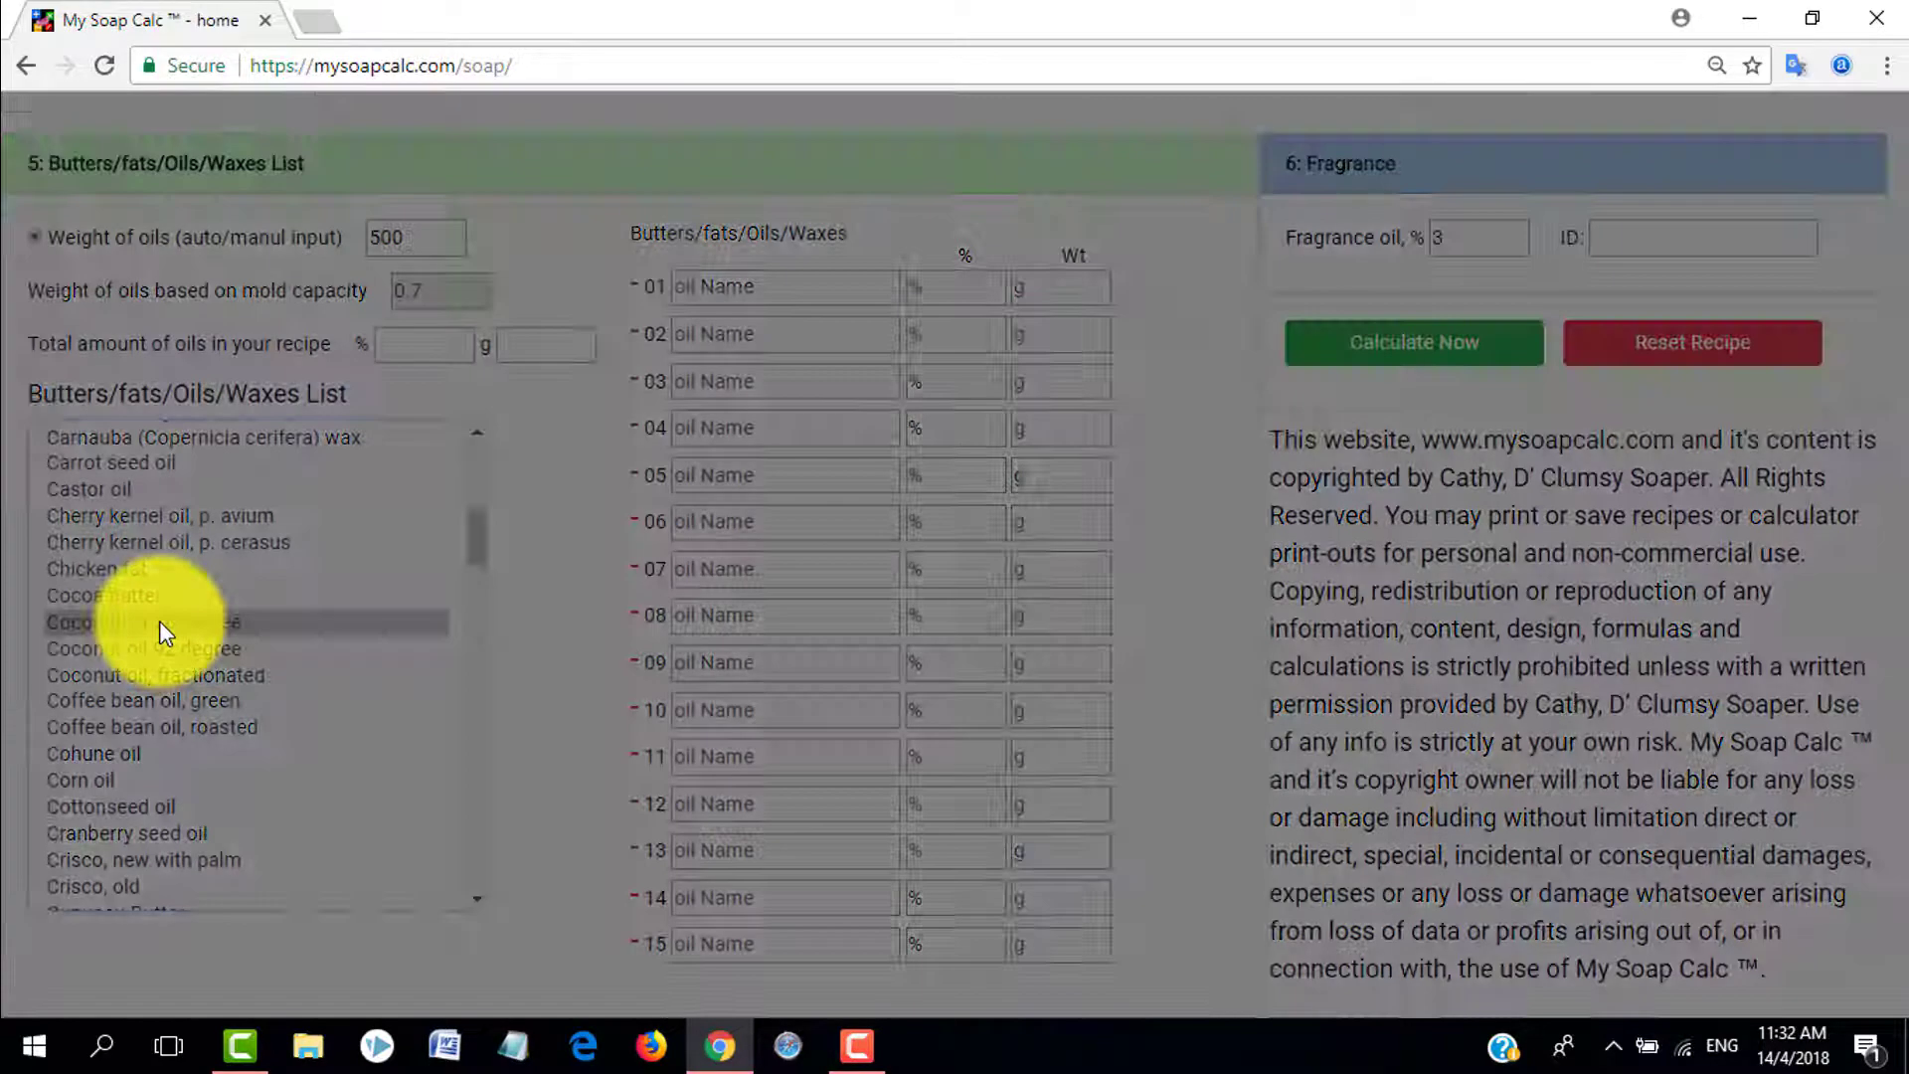
pyautogui.click(707, 311)
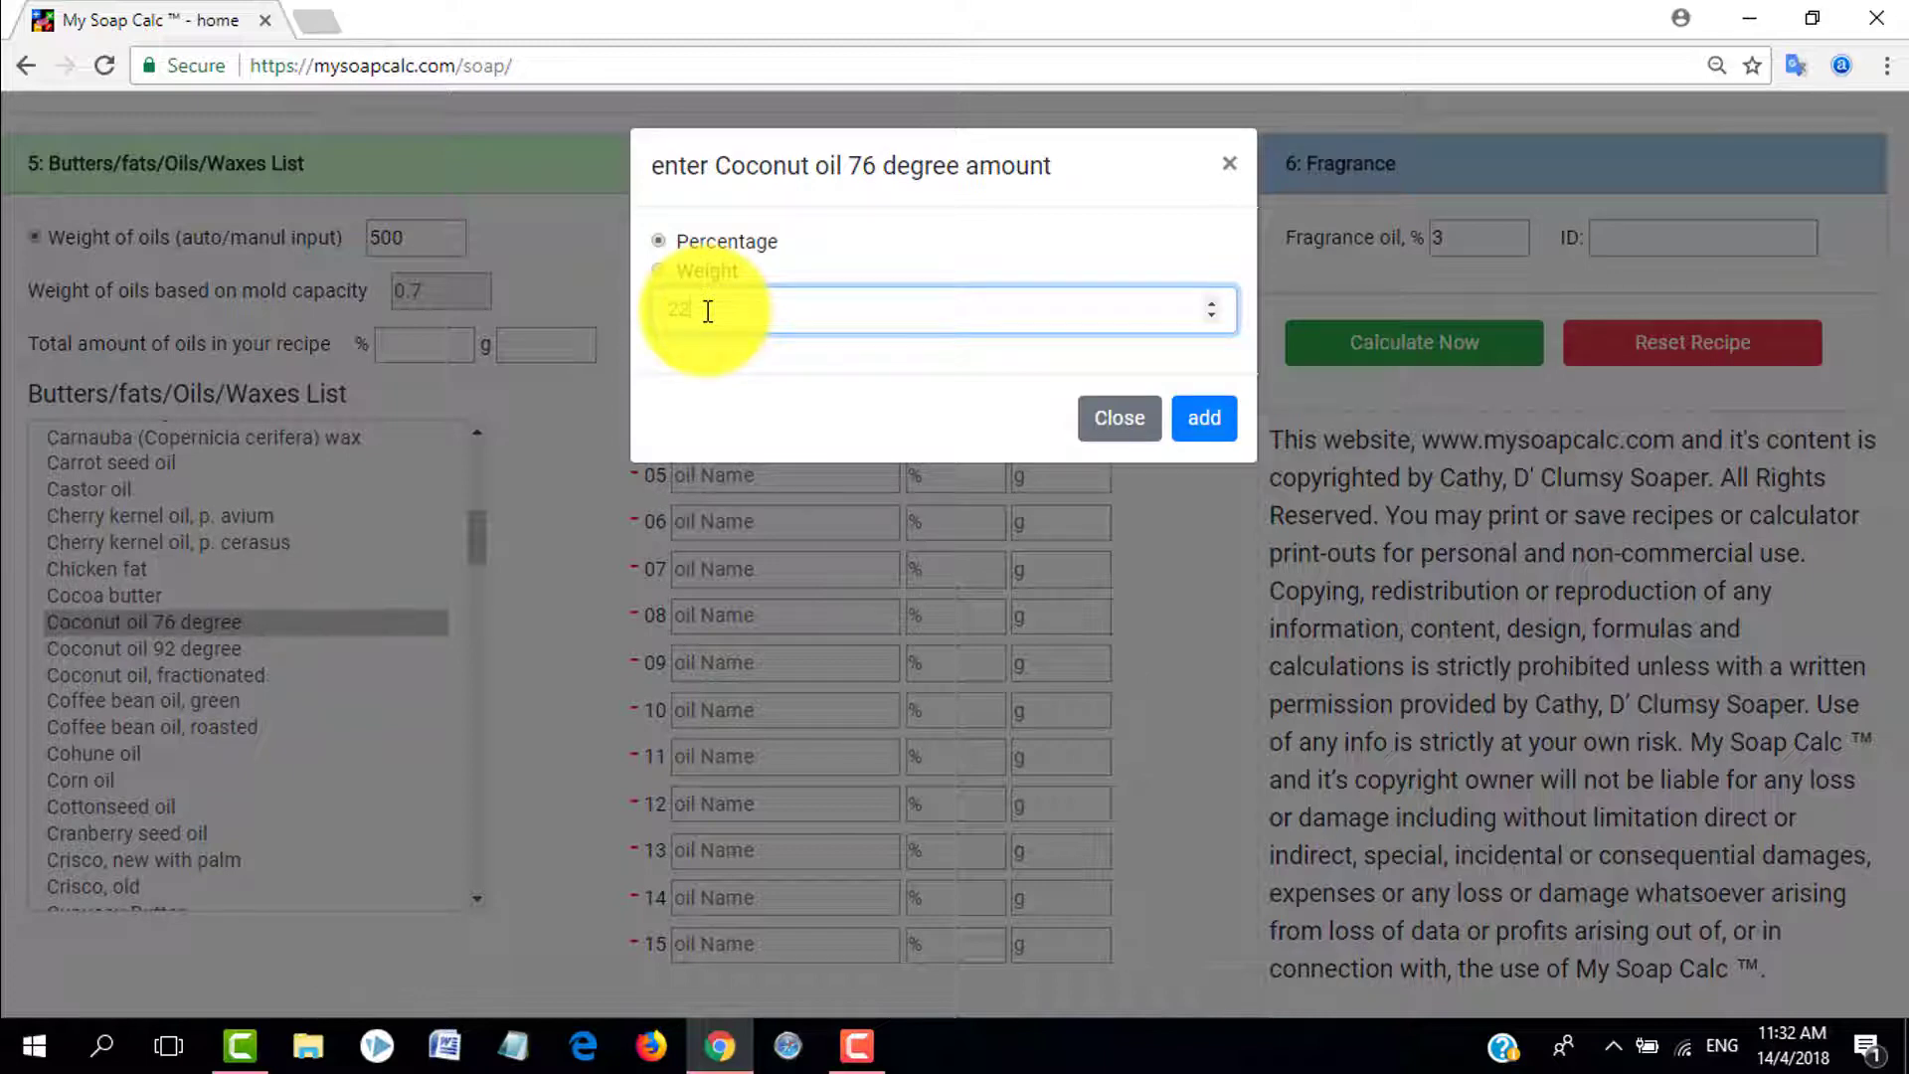
pyautogui.write('22')
pyautogui.click(1206, 421)
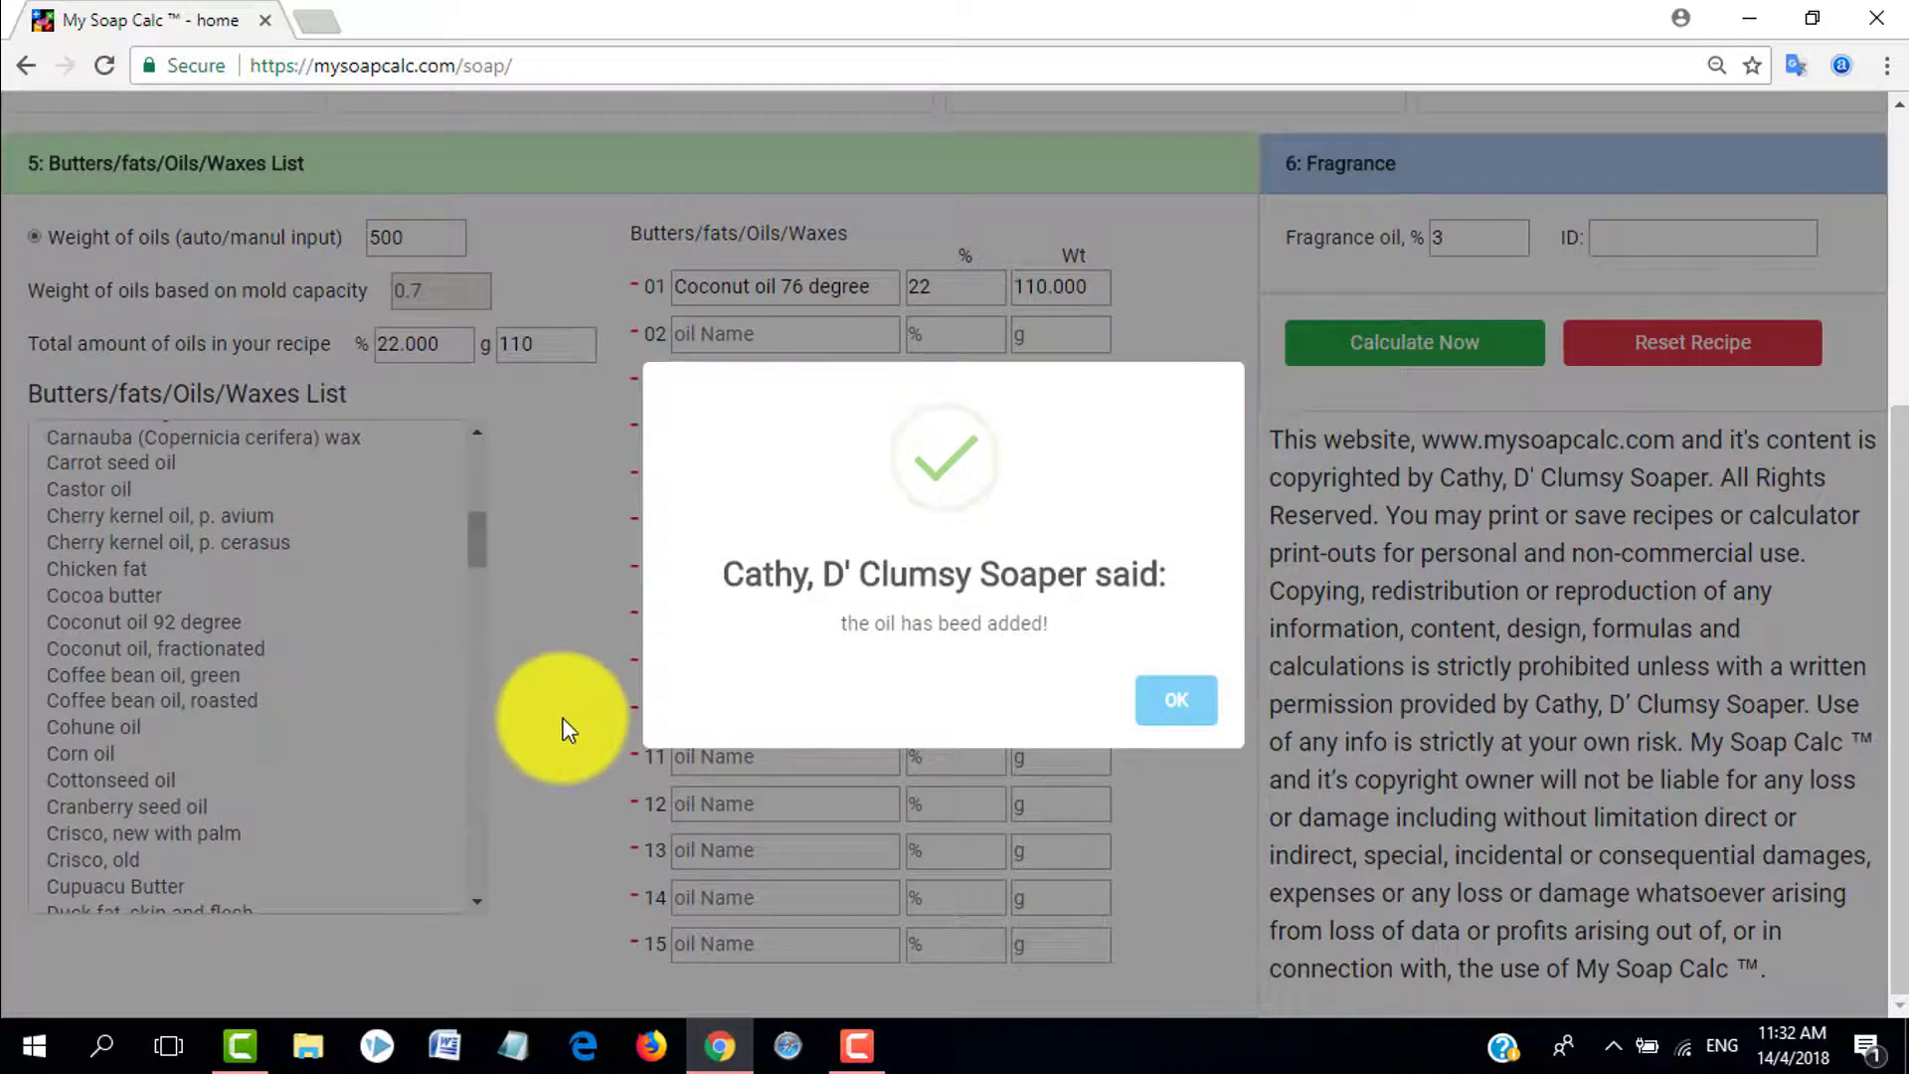
pyautogui.click(562, 731)
# - Add Palm oil to the recipe at 25%
pyautogui.moveTo(477, 545); pyautogui.dragTo(382, 714)
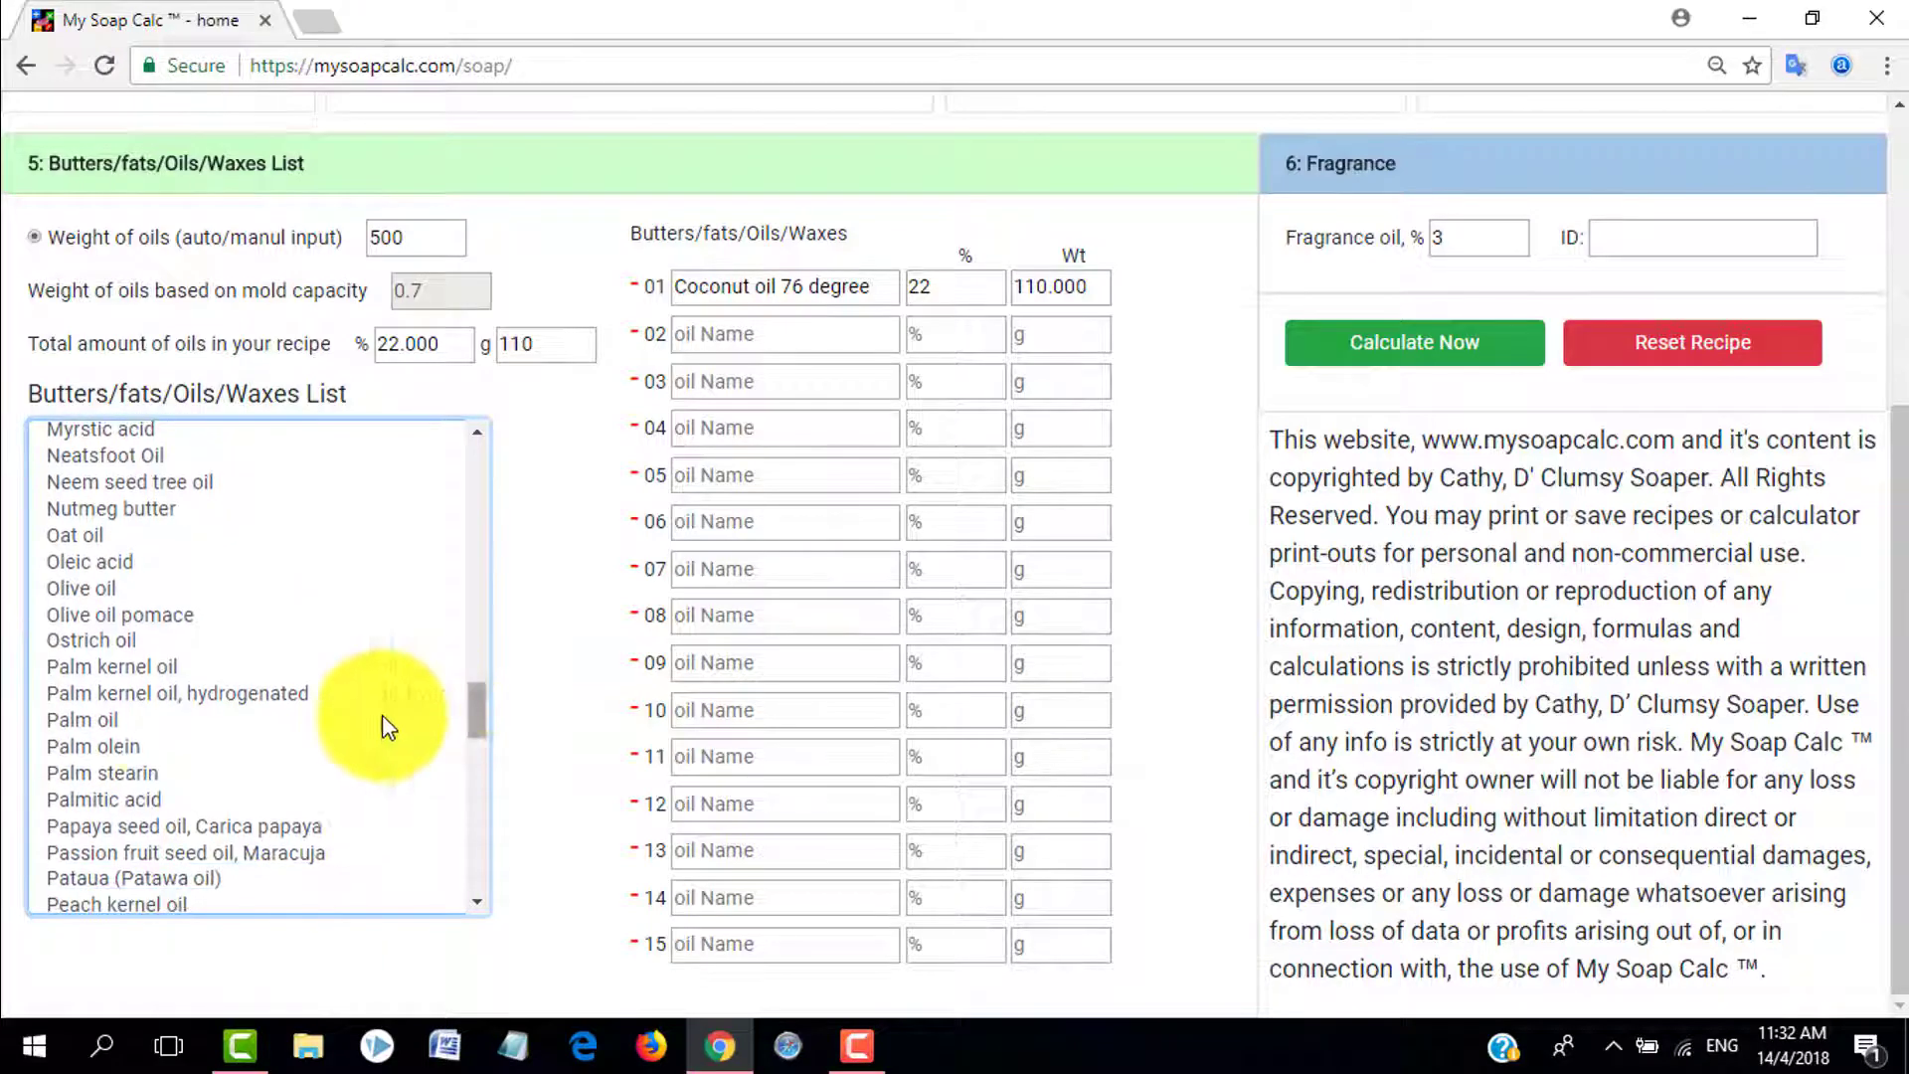
pyautogui.doubleClick(99, 734)
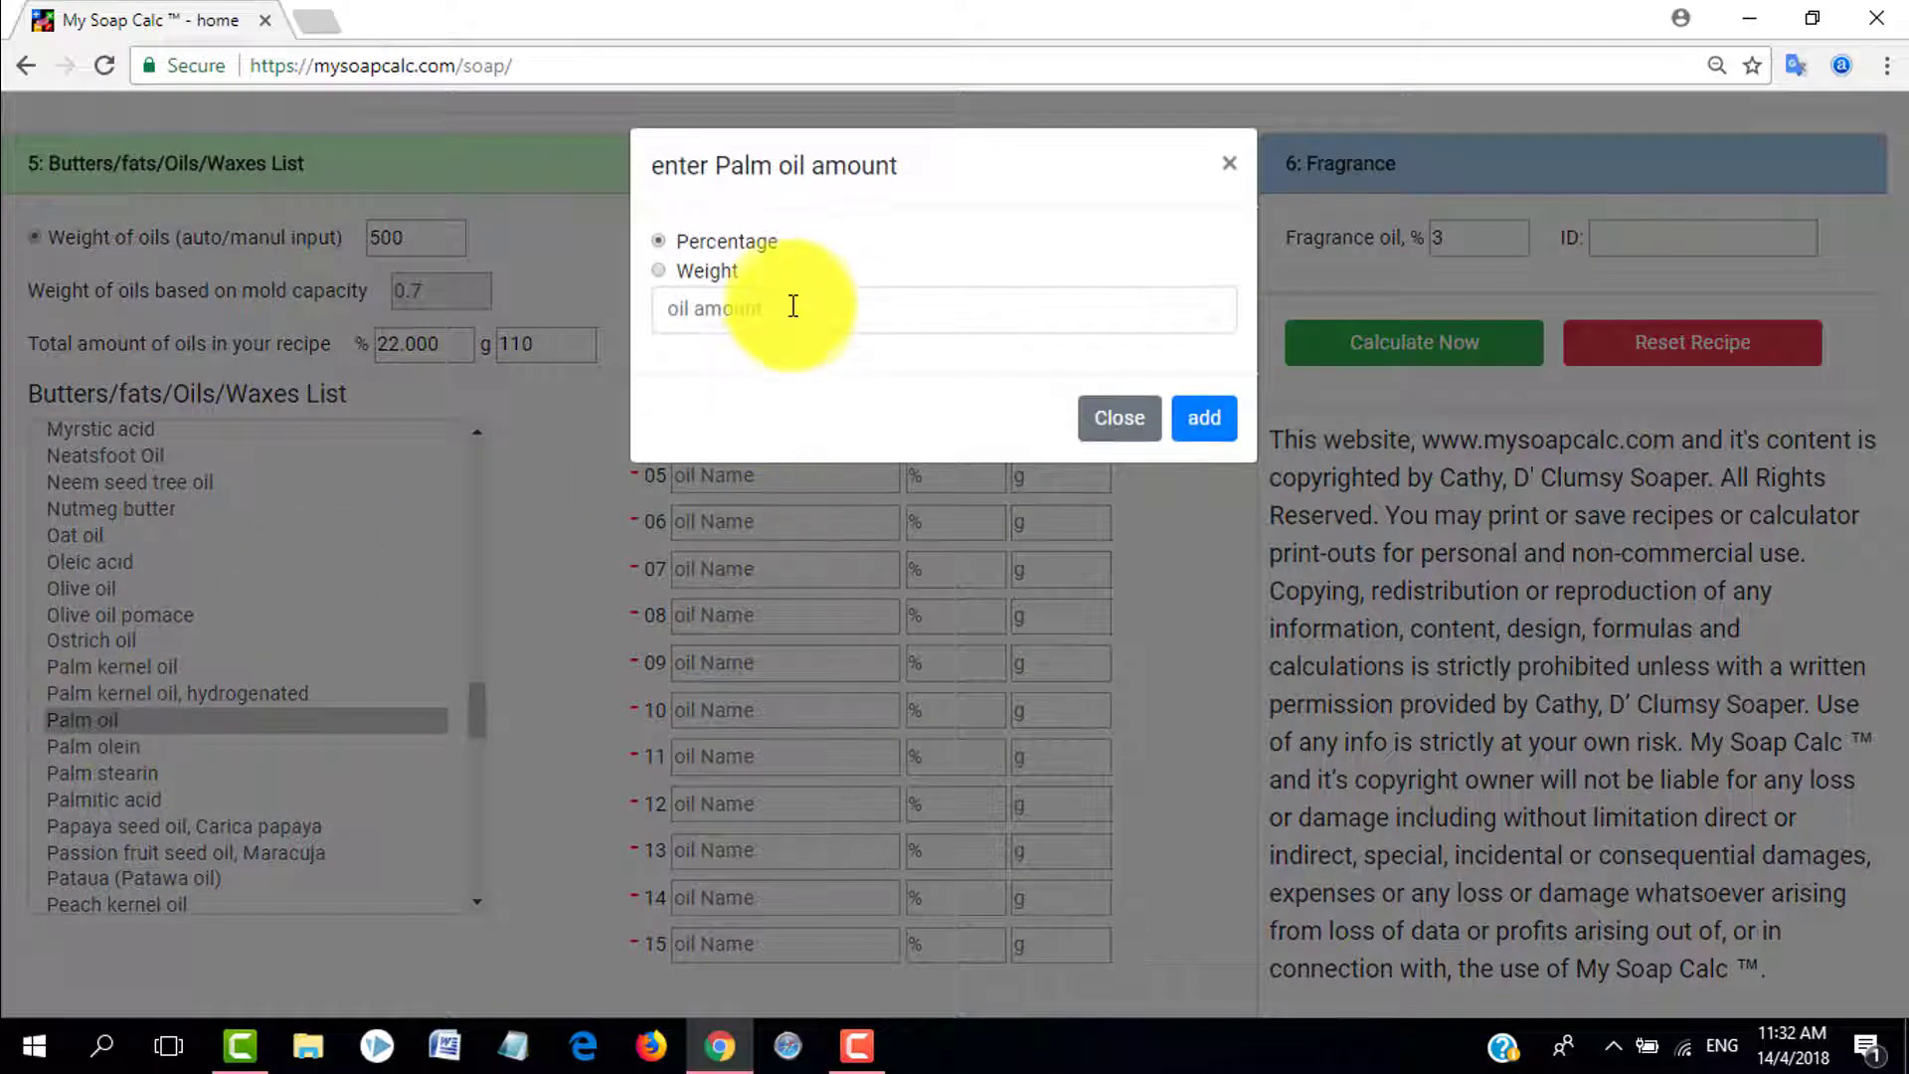
pyautogui.click(793, 299)
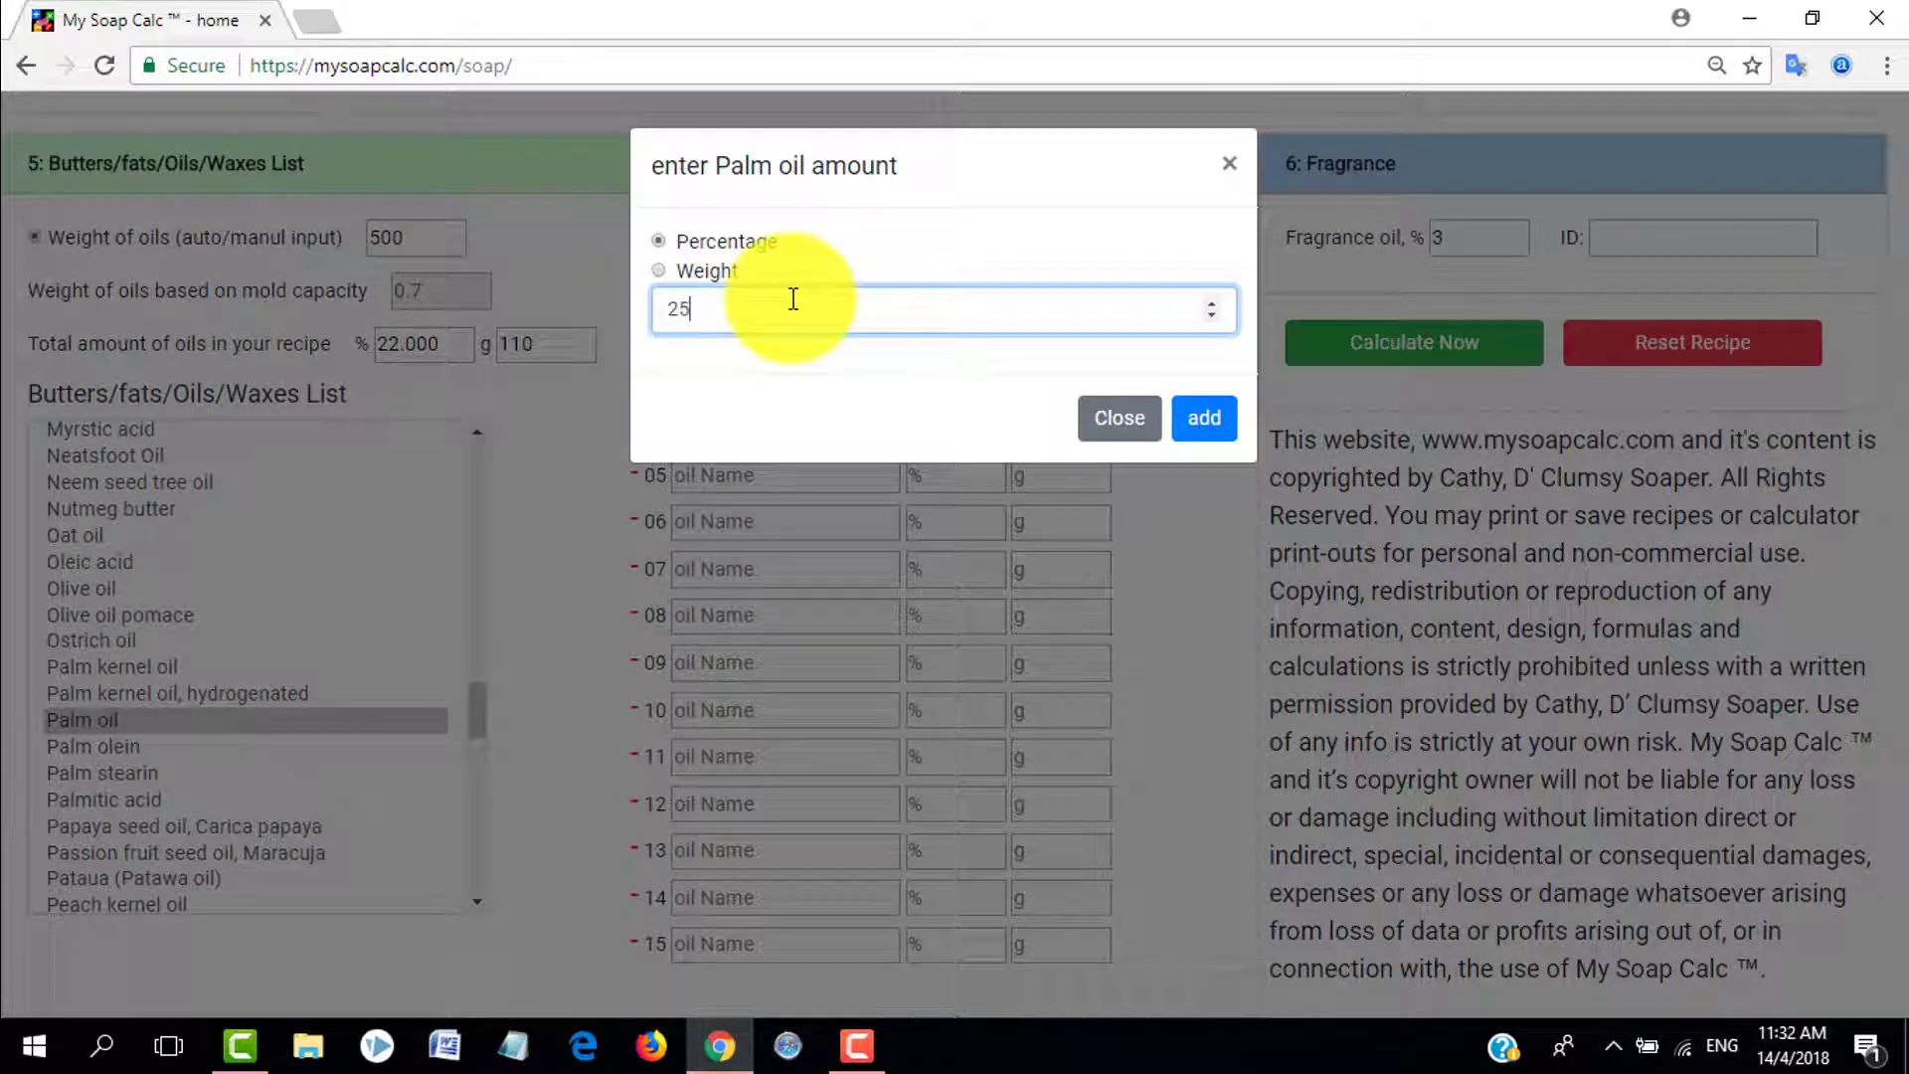
pyautogui.click(1186, 426)
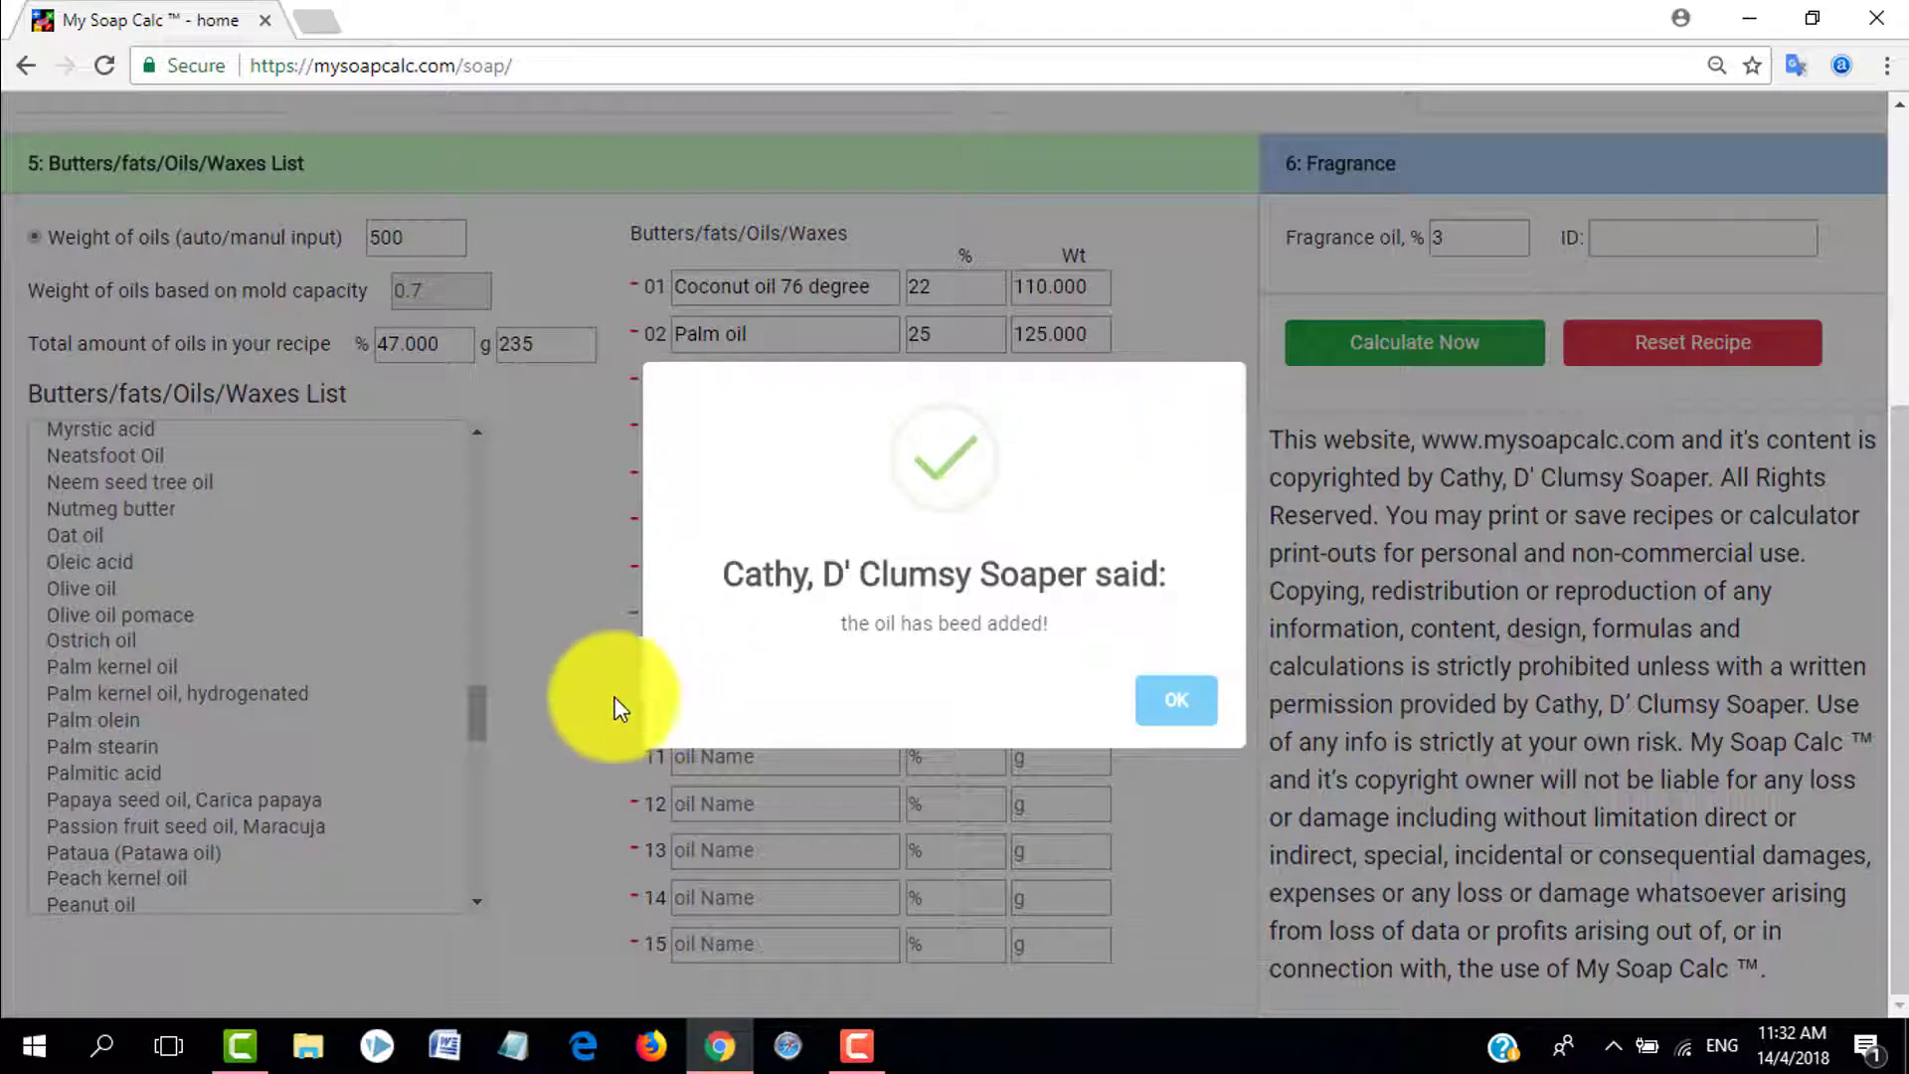
pyautogui.click(571, 702)
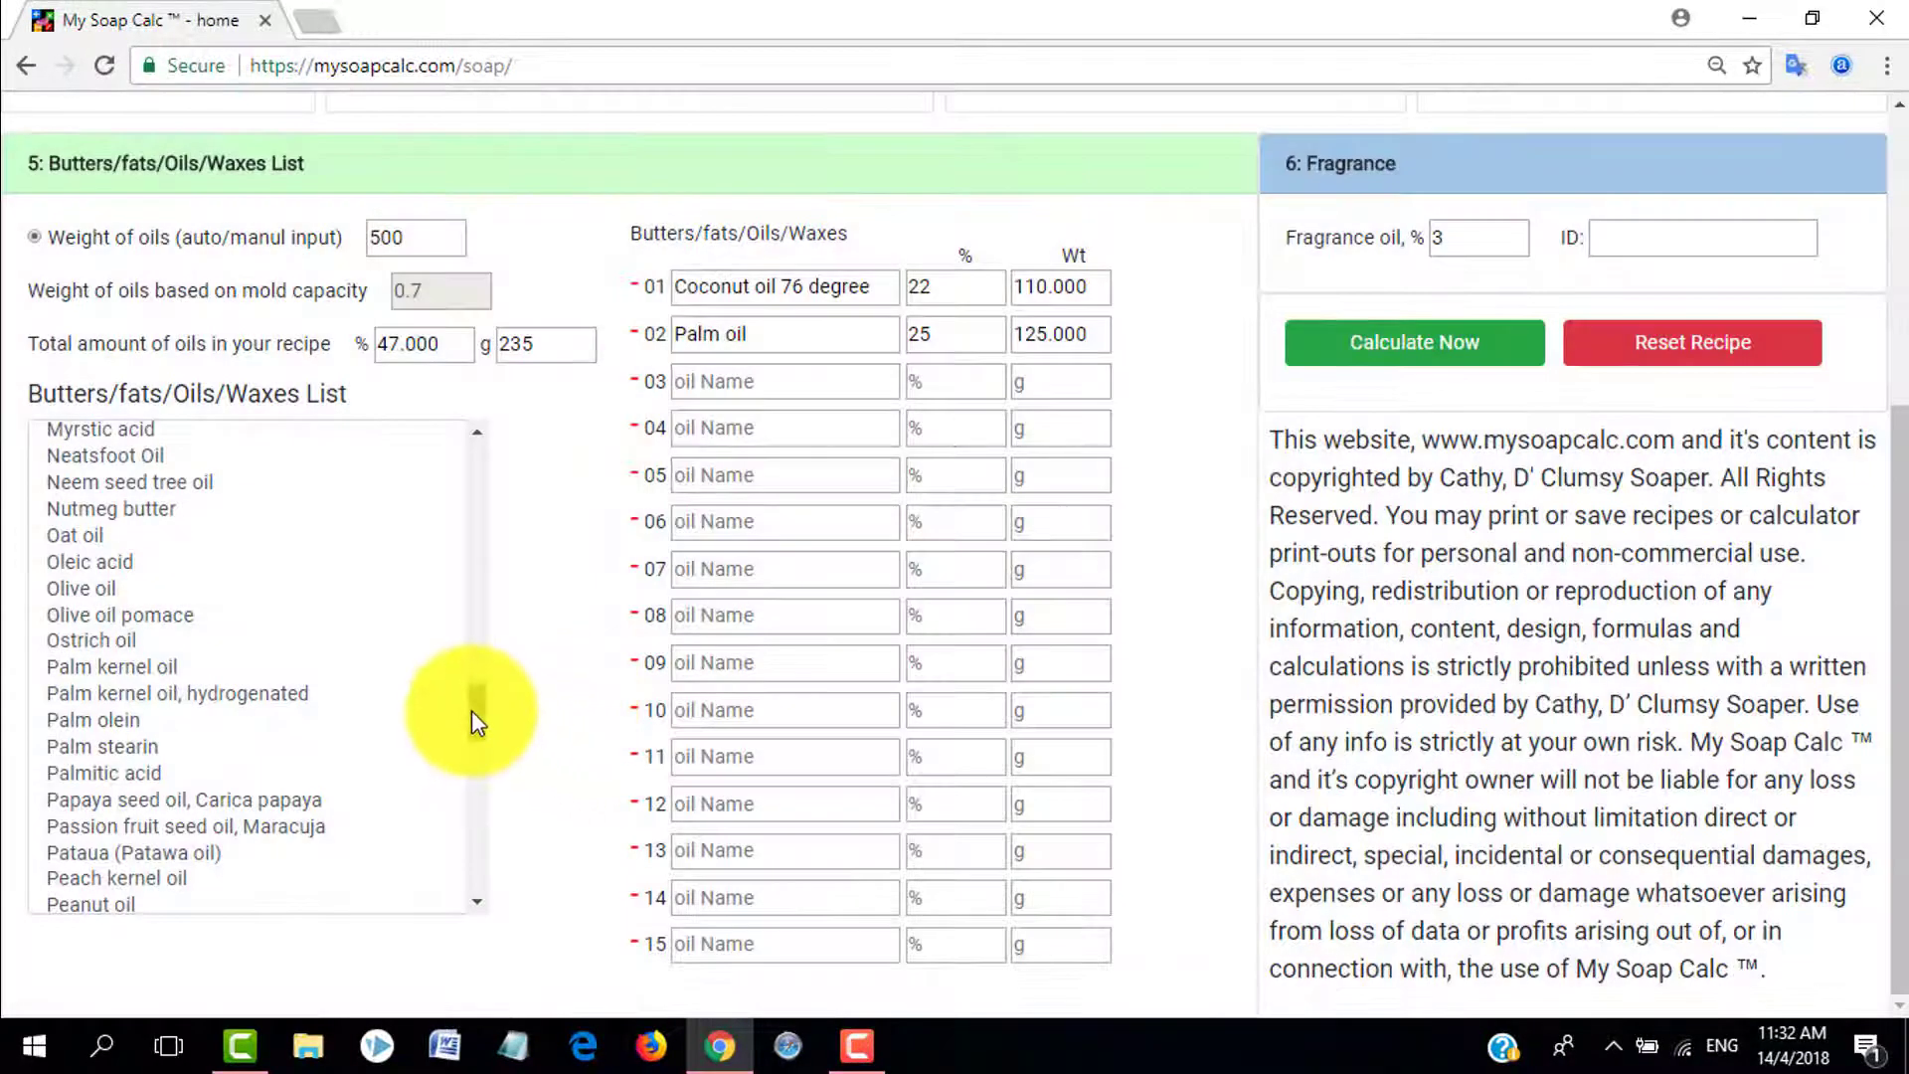
# - Add Olive oil to the recipe at 53% to complete 100% of the oils
pyautogui.moveTo(472, 710)
pyautogui.mouseDown()
pyautogui.moveTo(475, 790)
pyautogui.moveTo(478, 725)
pyautogui.mouseUp()
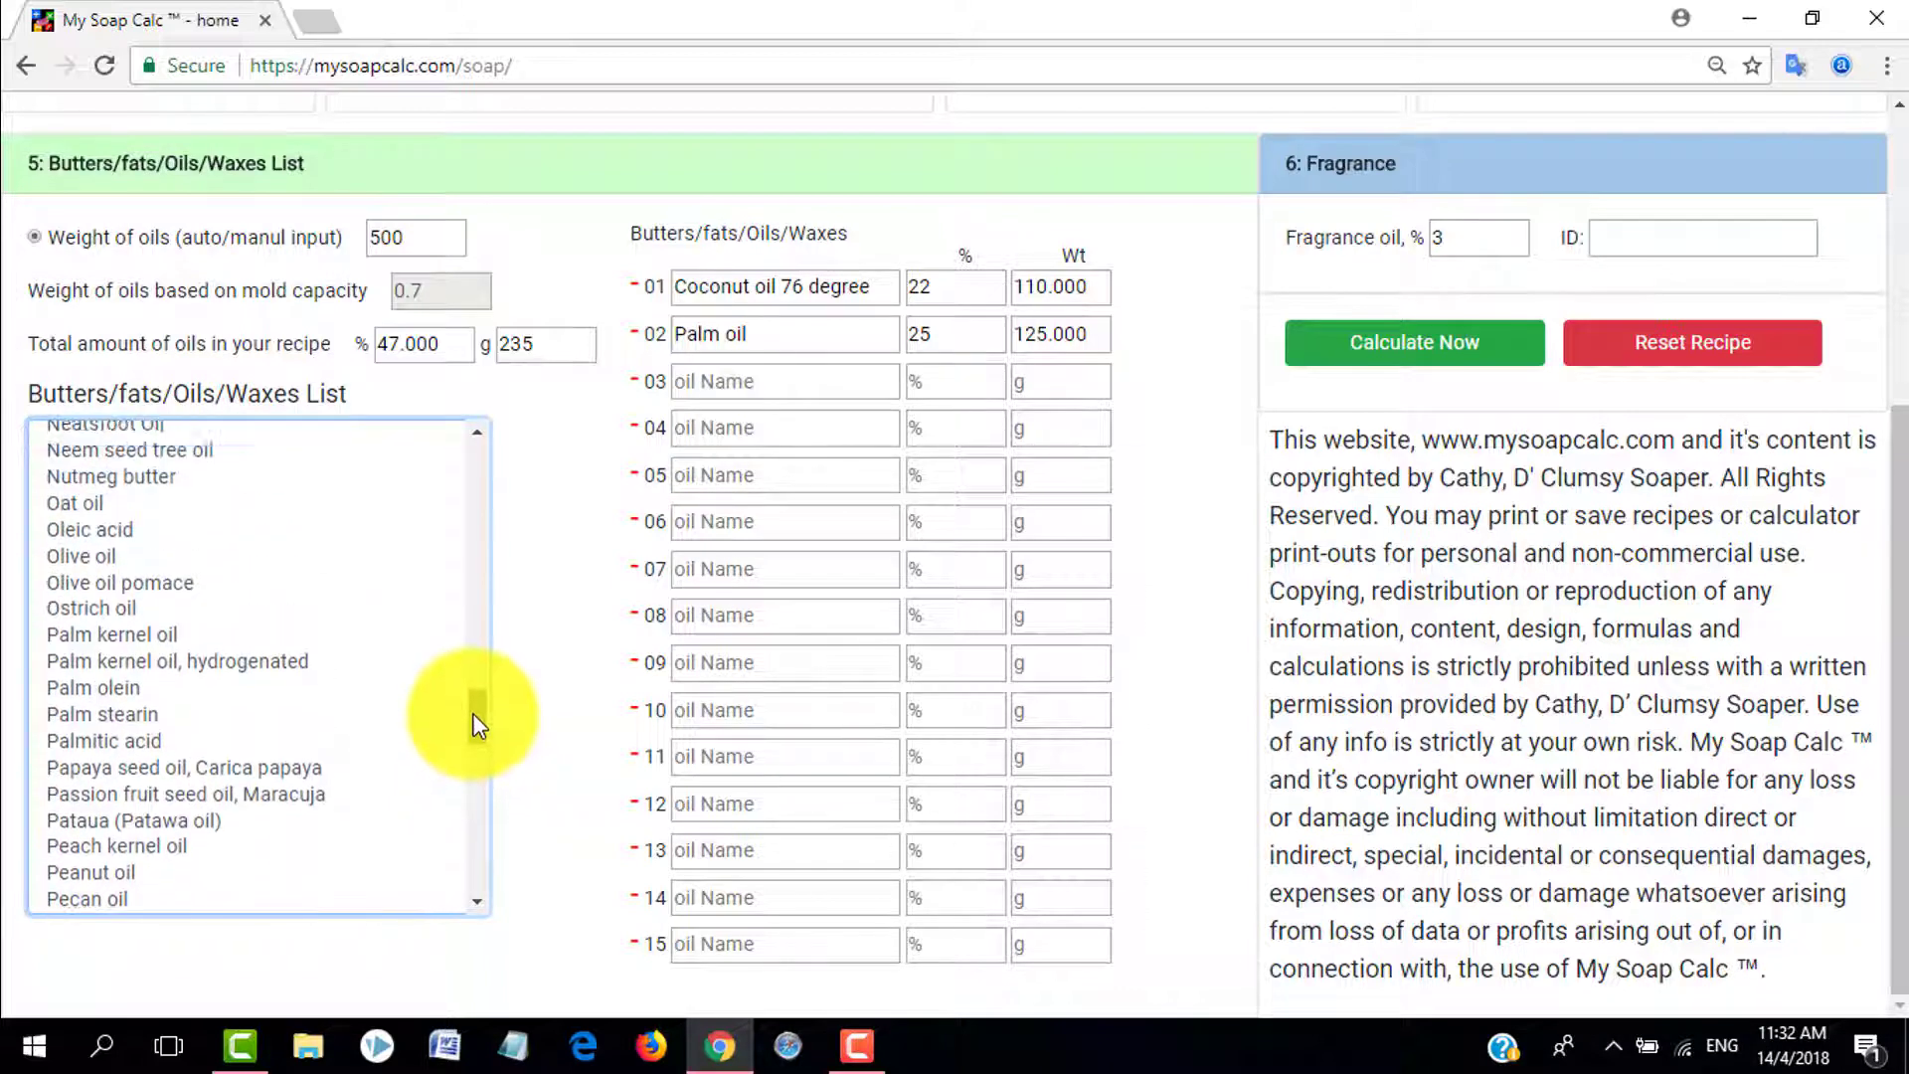
pyautogui.doubleClick(58, 562)
pyautogui.click(748, 316)
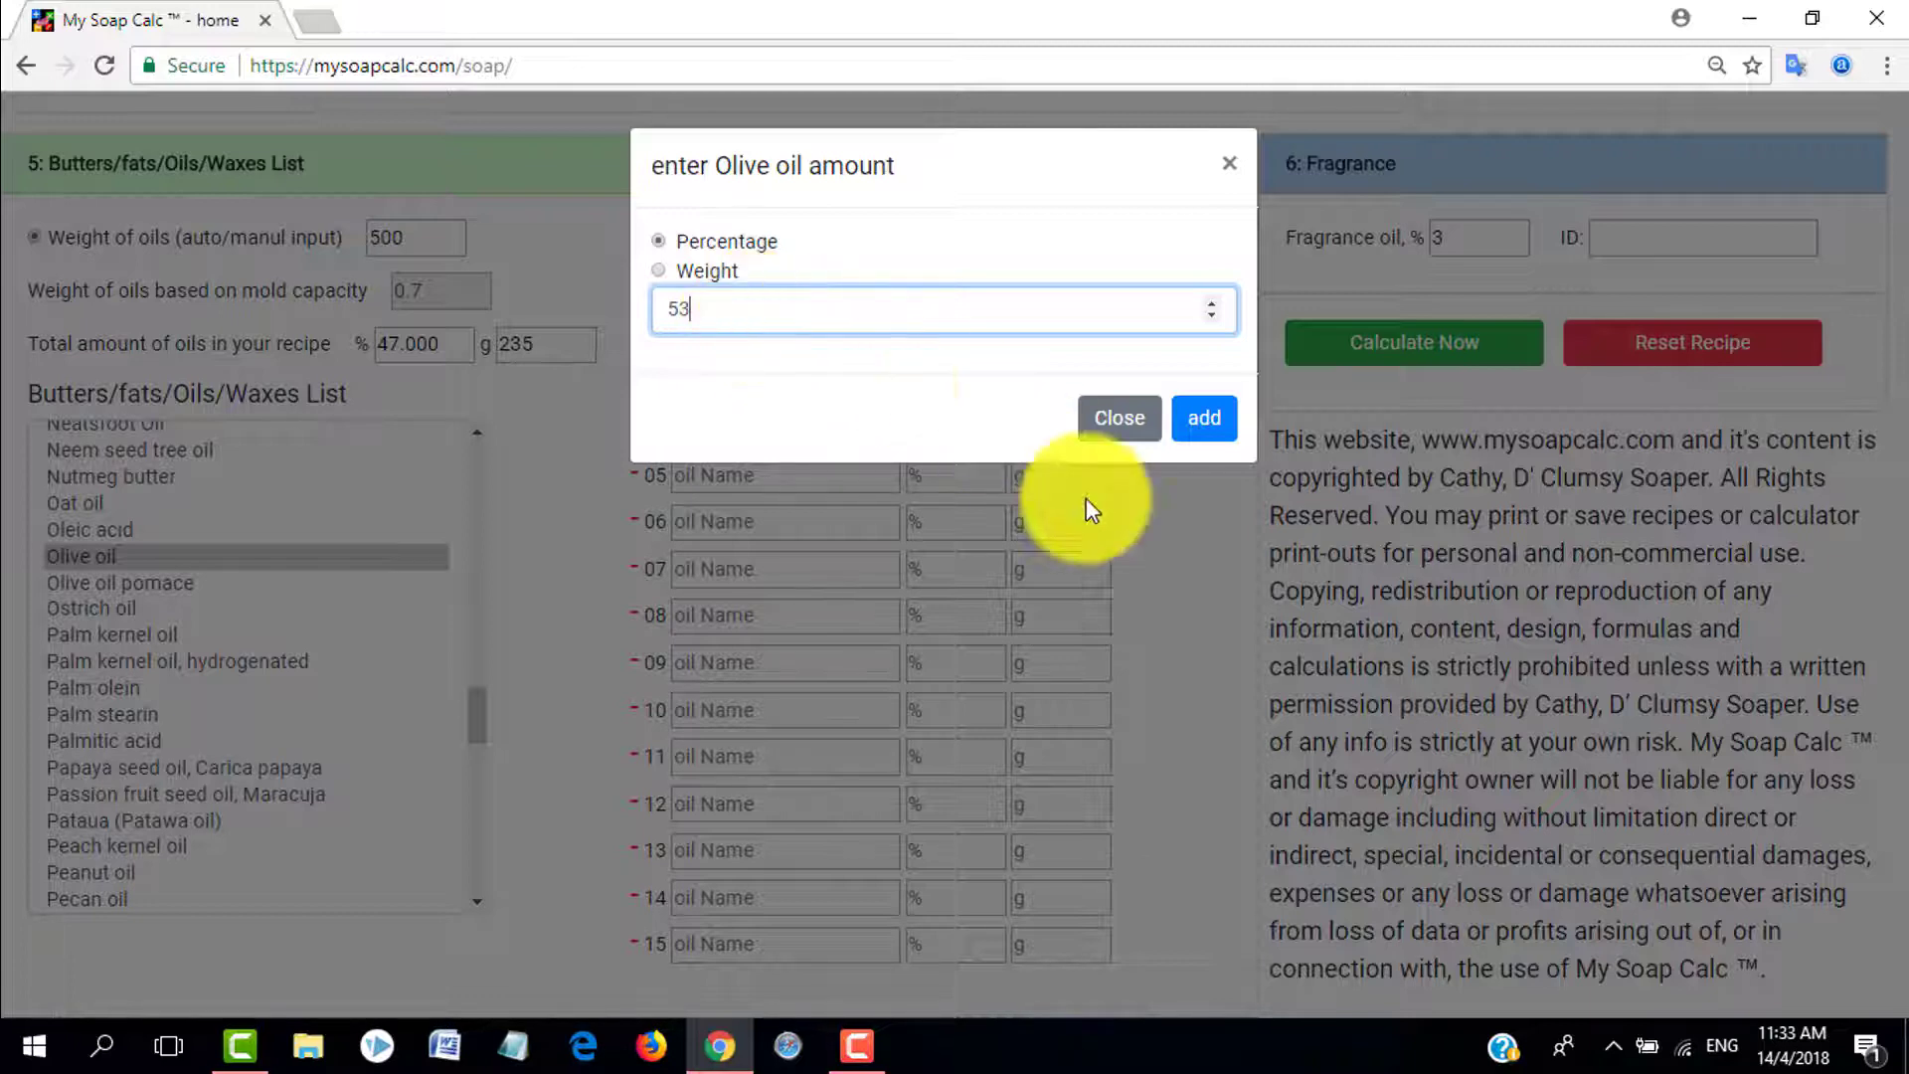
pyautogui.click(1207, 419)
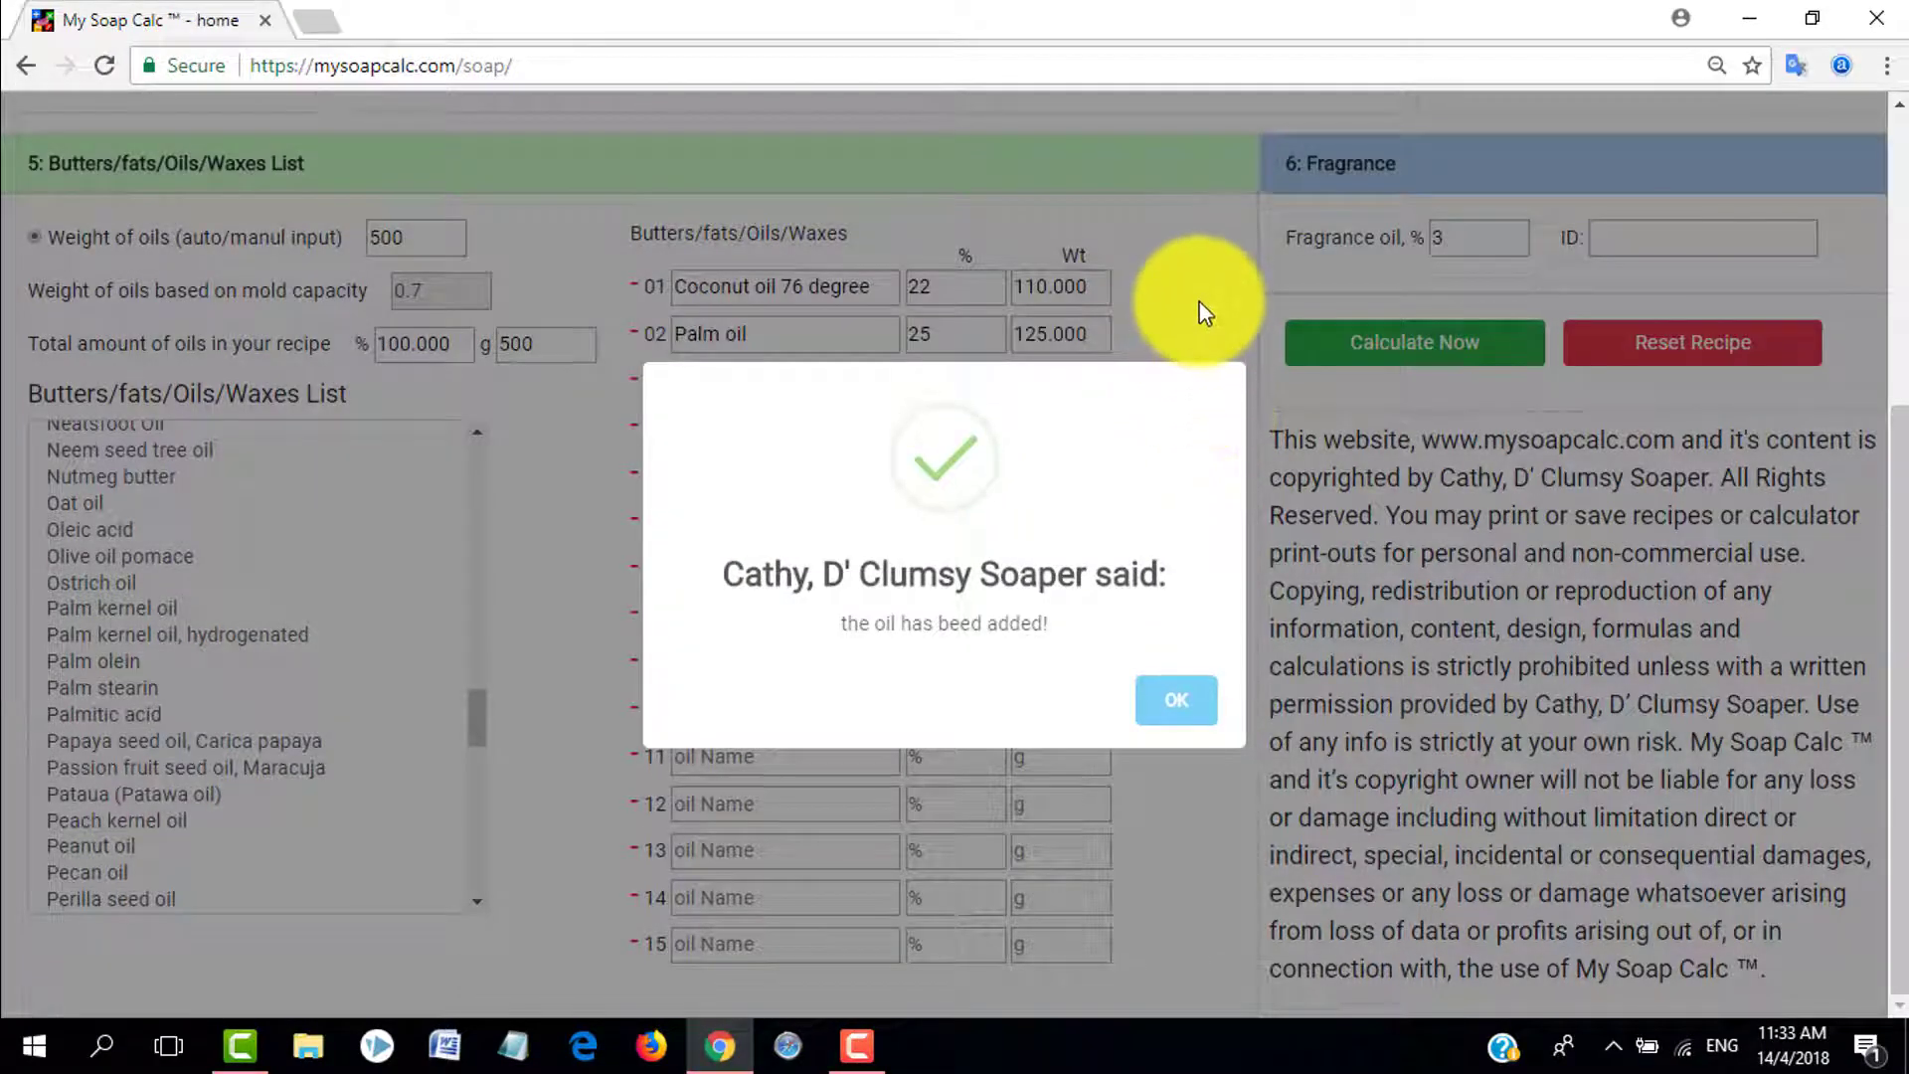
pyautogui.press('Return')
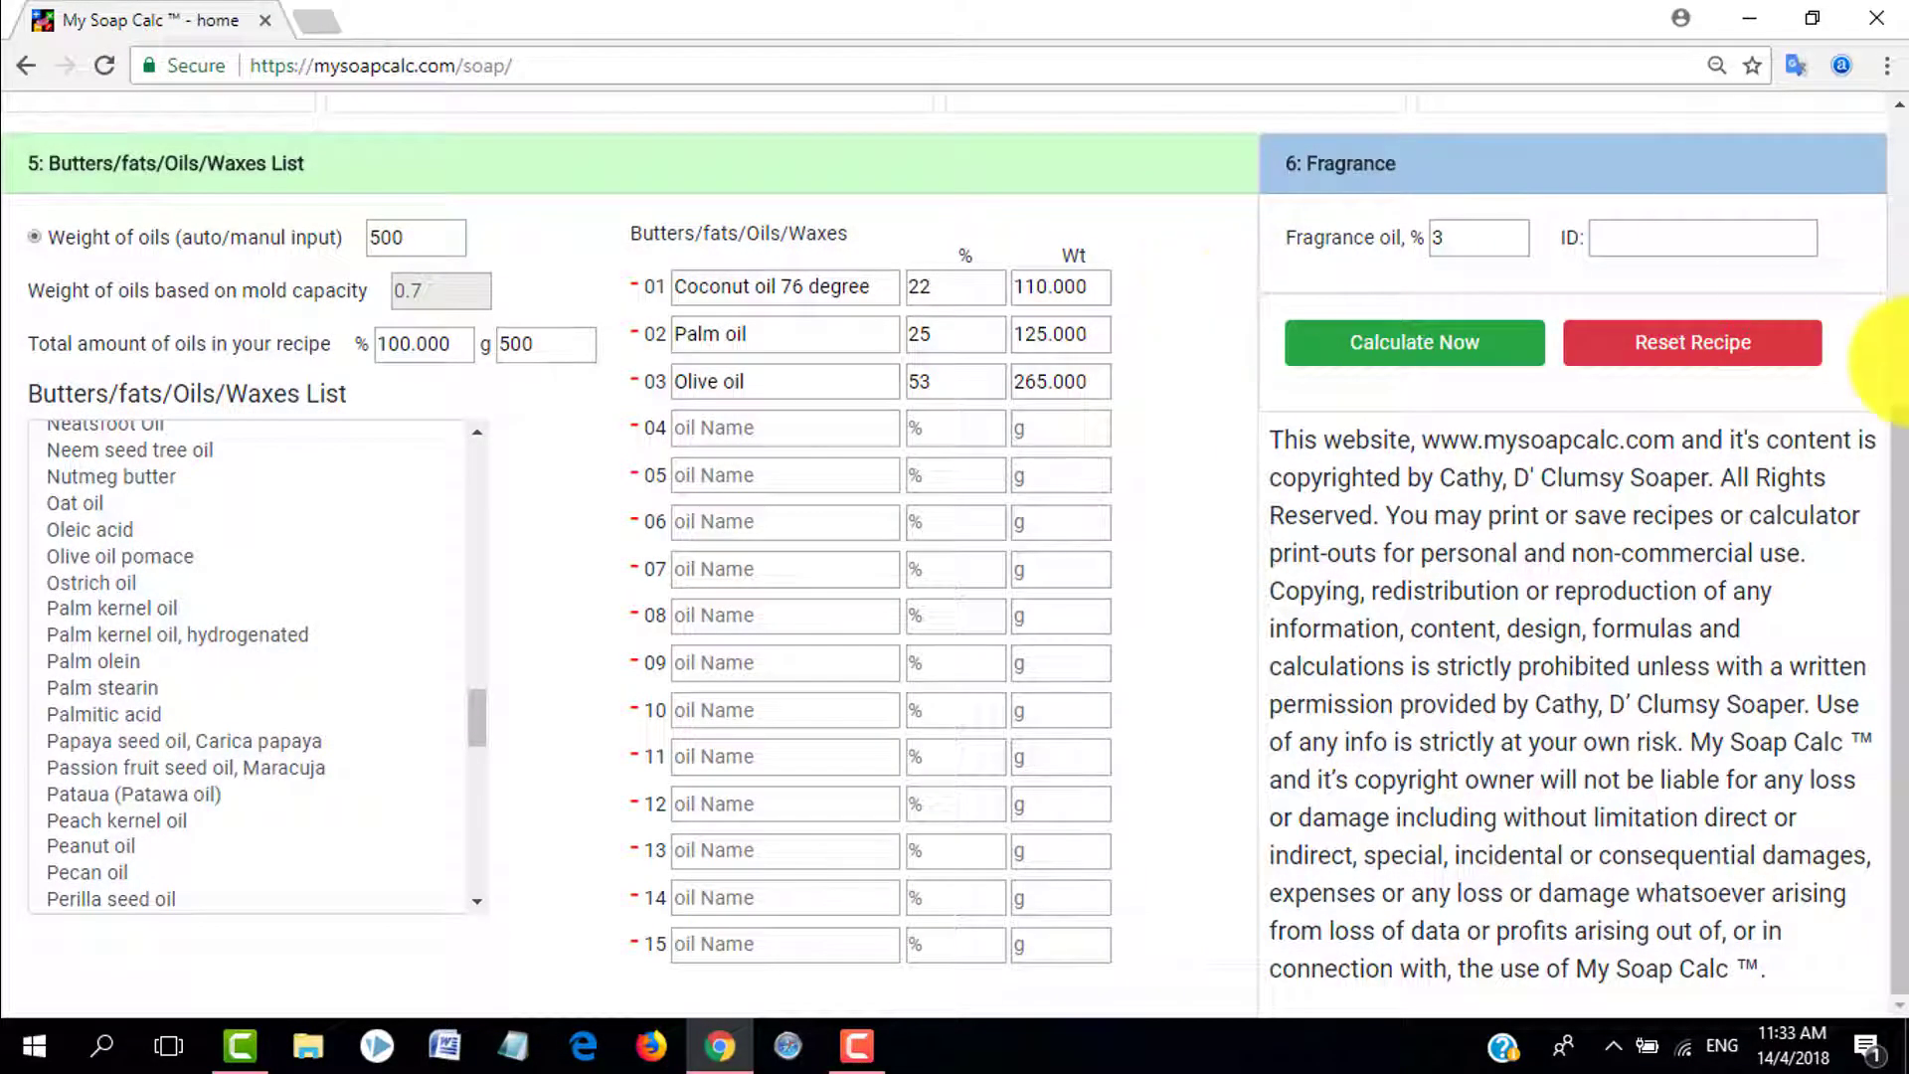
# - Calculate the three-oil 500 g recipe to produce its printable summary
pyautogui.scroll(5, 1894, 392)
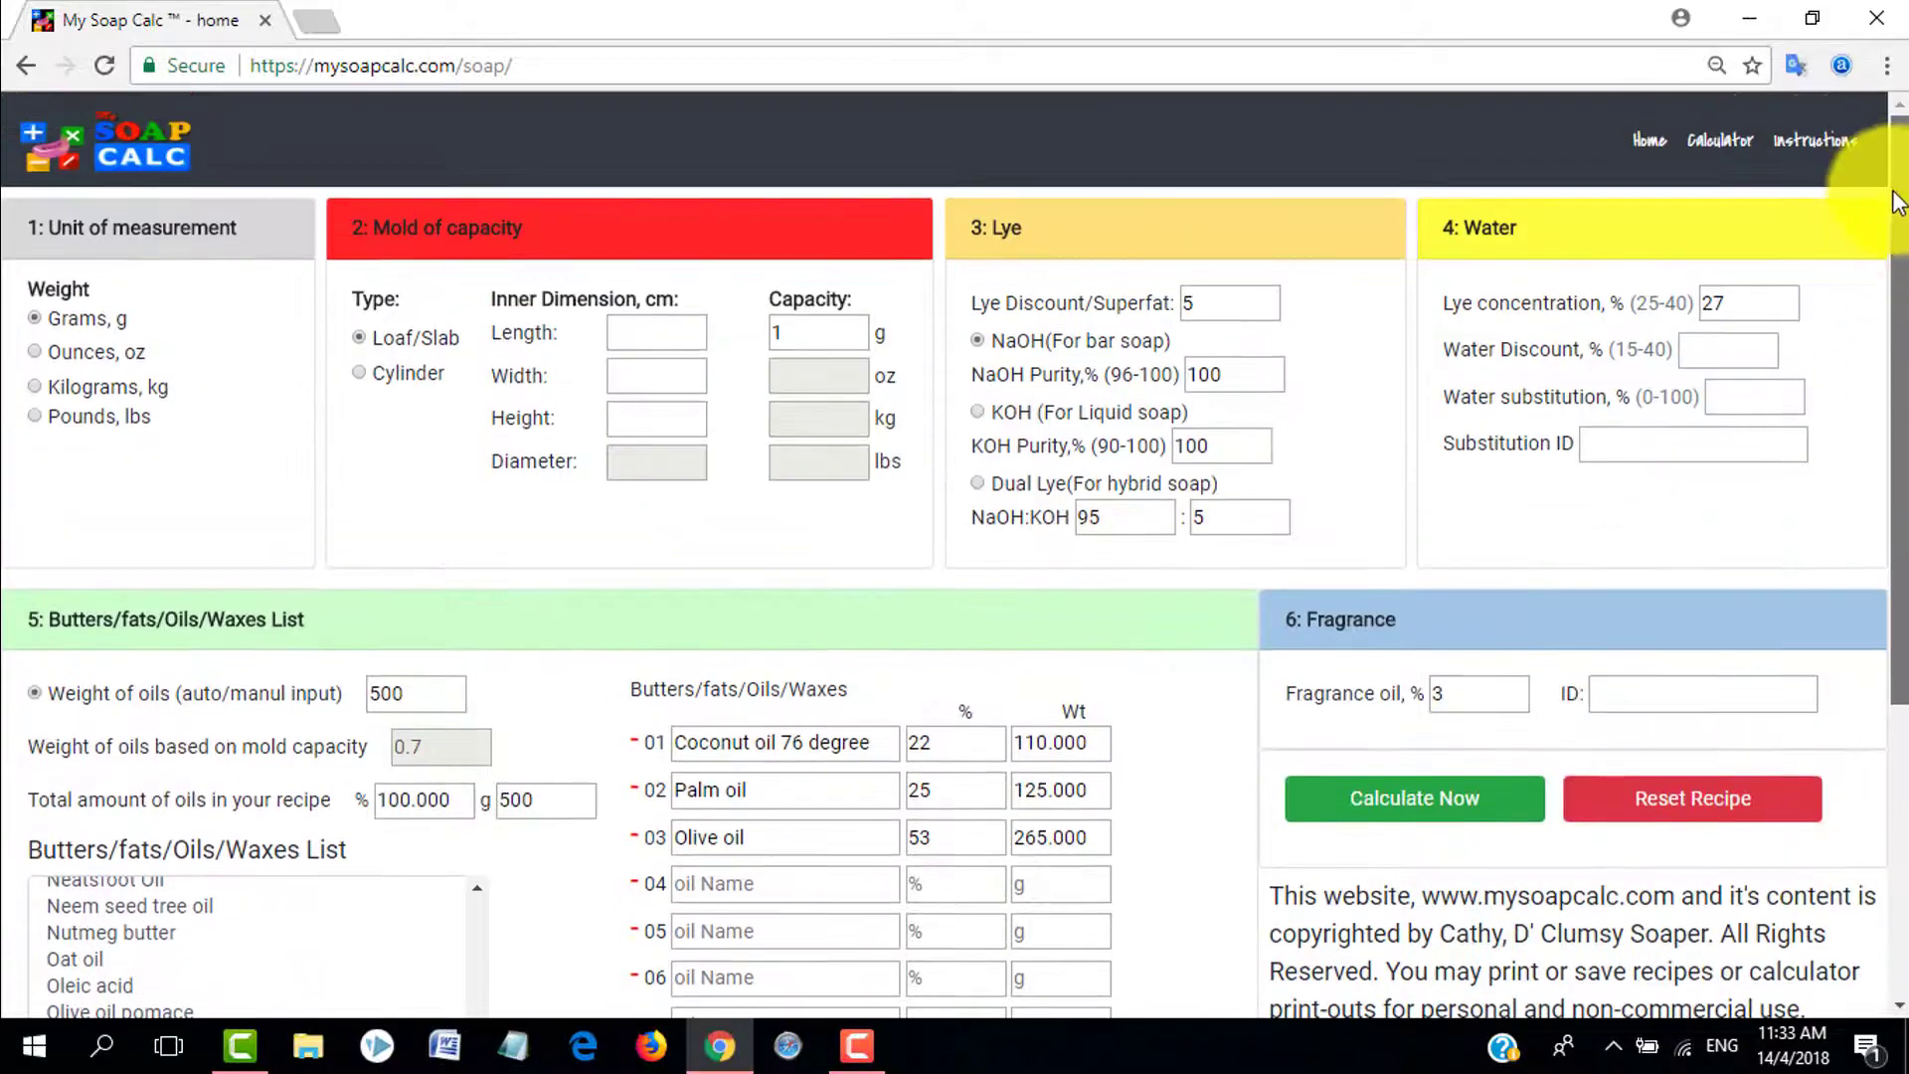
pyautogui.scroll(-3, 1899, 497)
pyautogui.scroll(-1, 1895, 487)
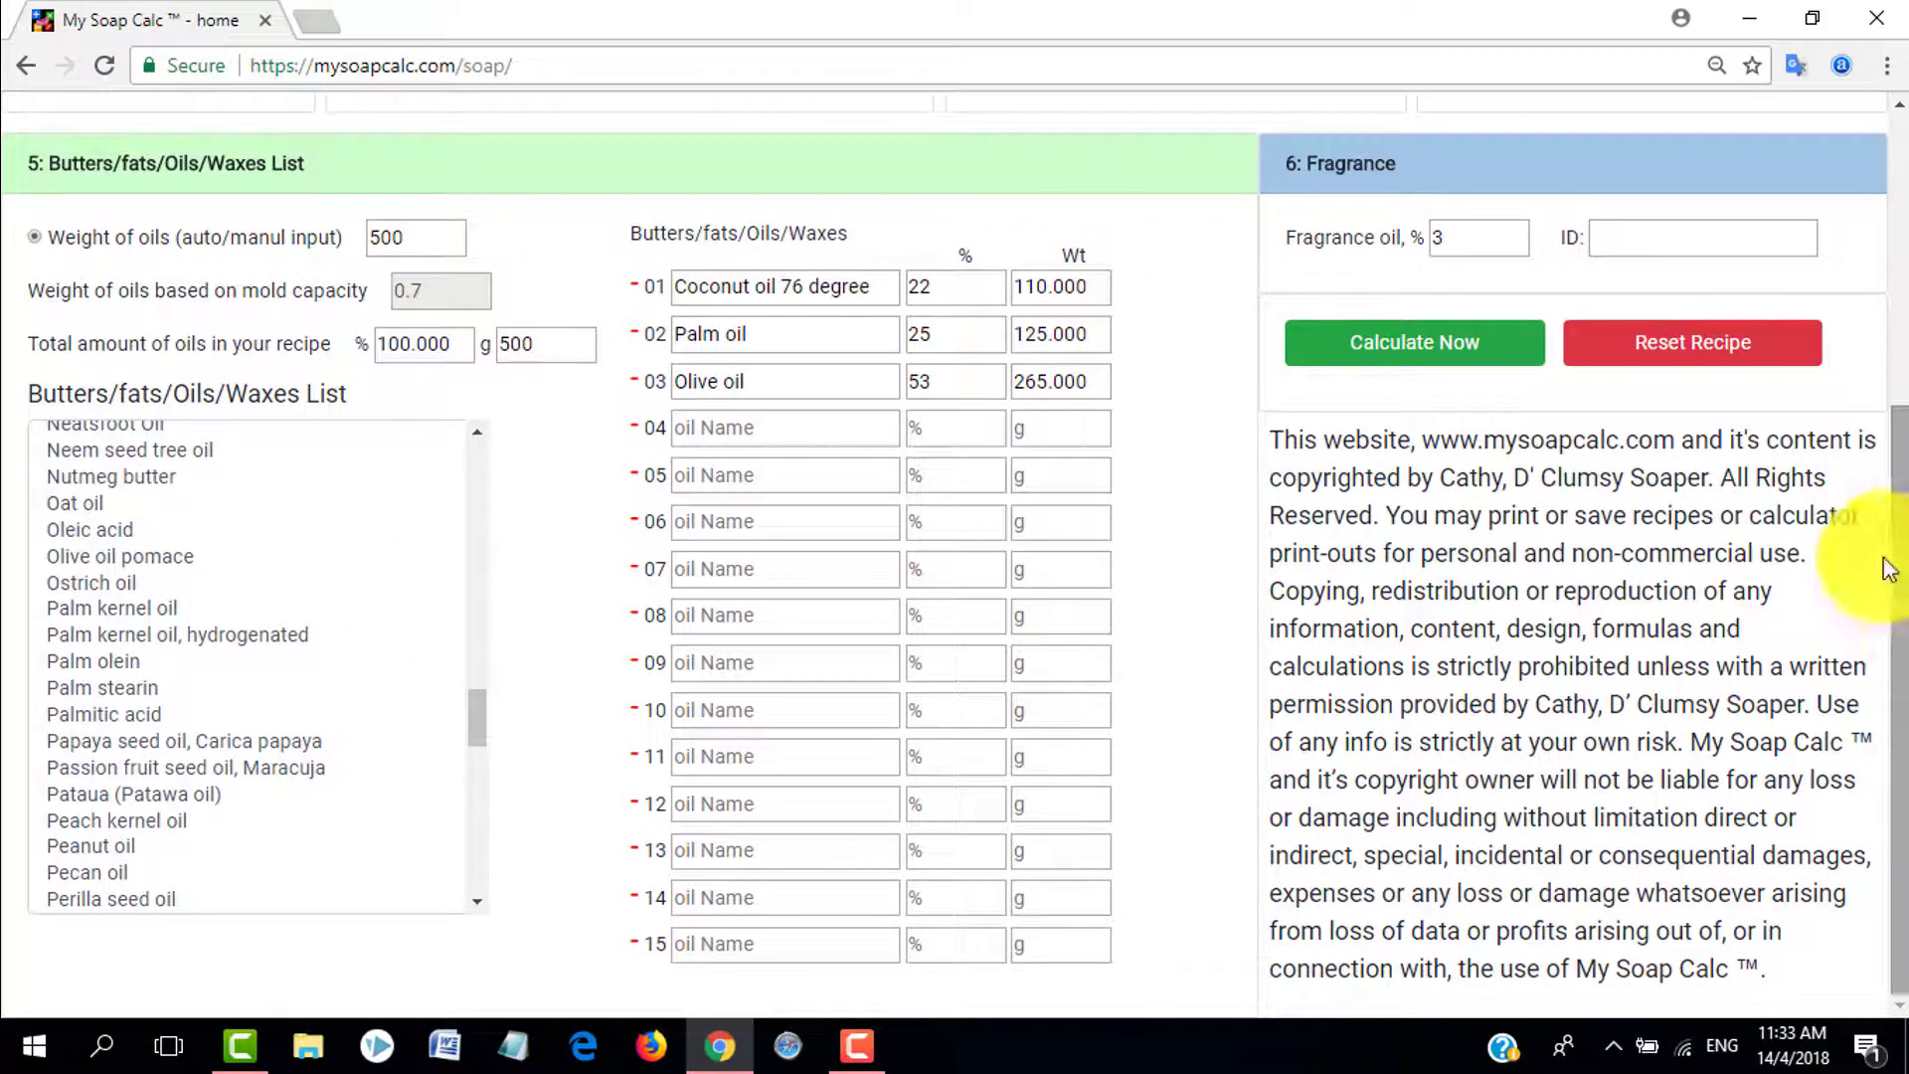
pyautogui.click(1632, 237)
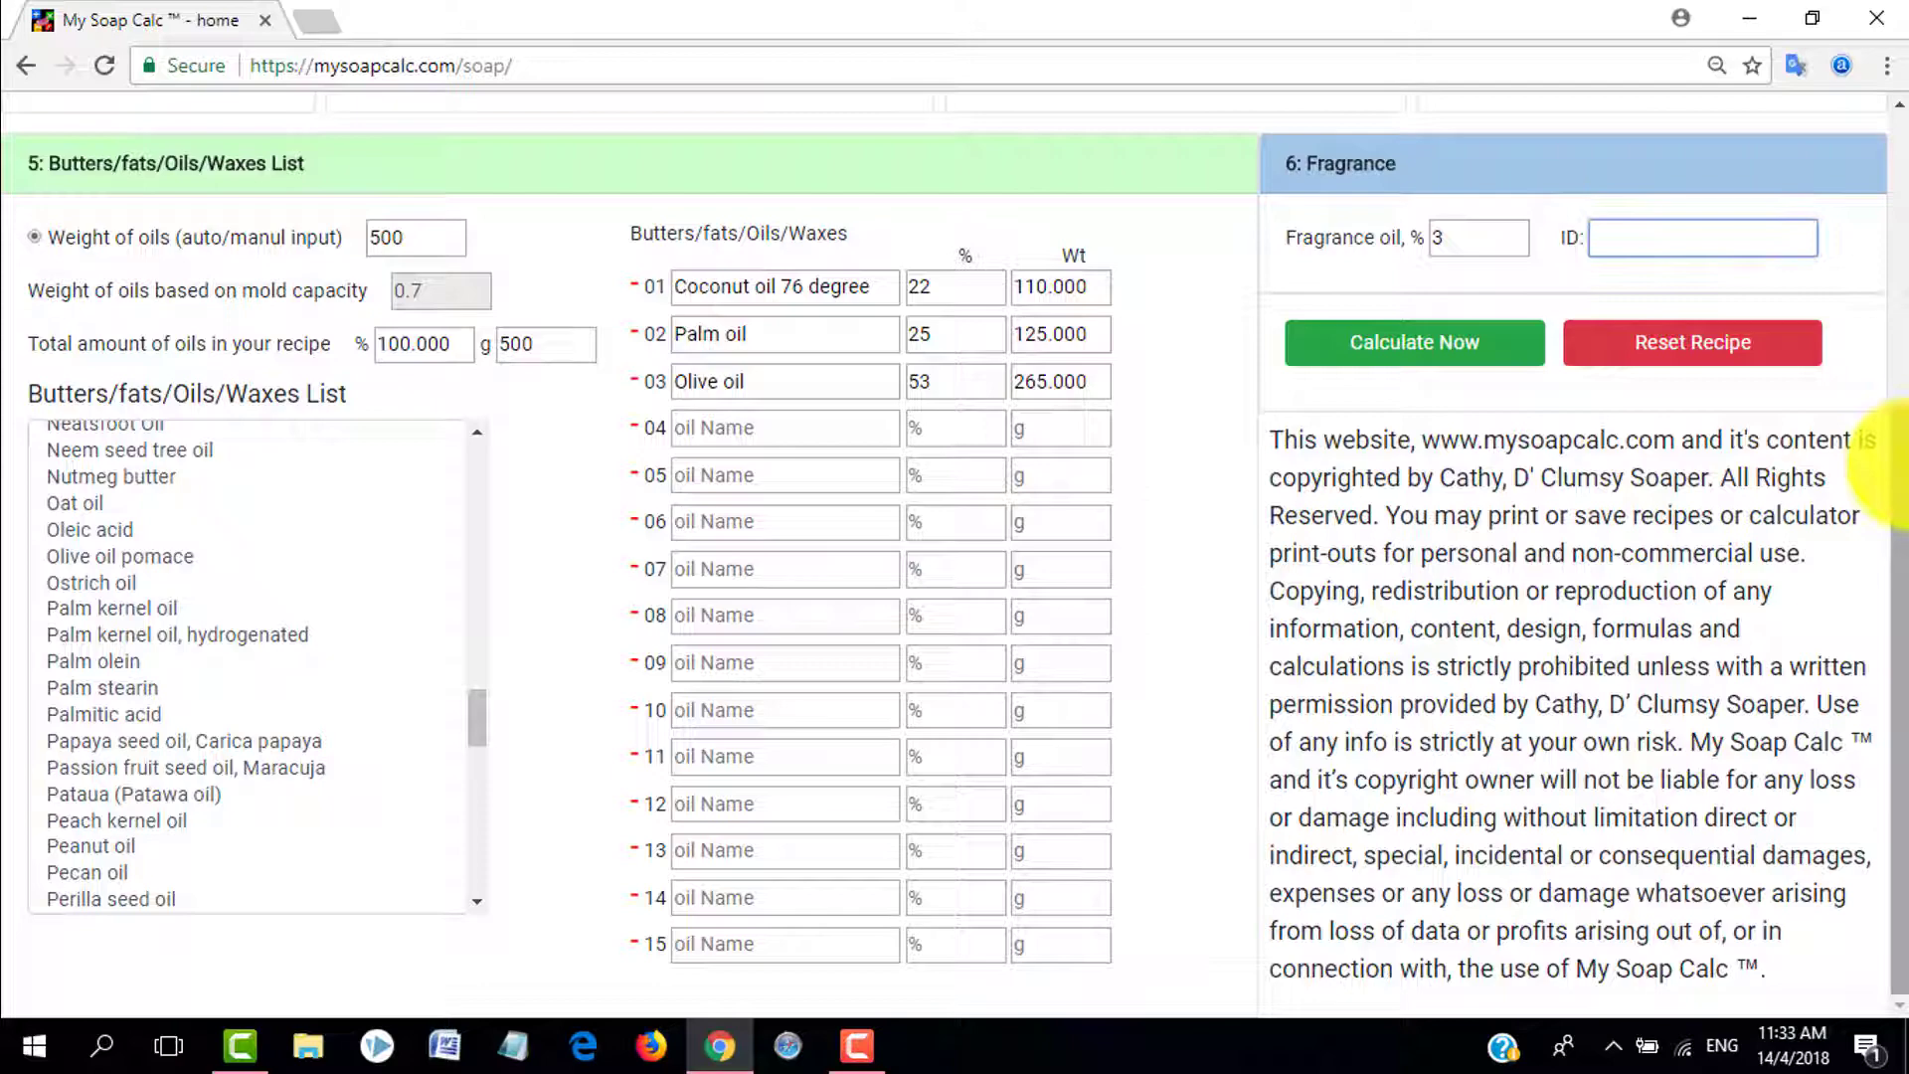
pyautogui.scroll(2, 1896, 405)
pyautogui.scroll(2, 1899, 348)
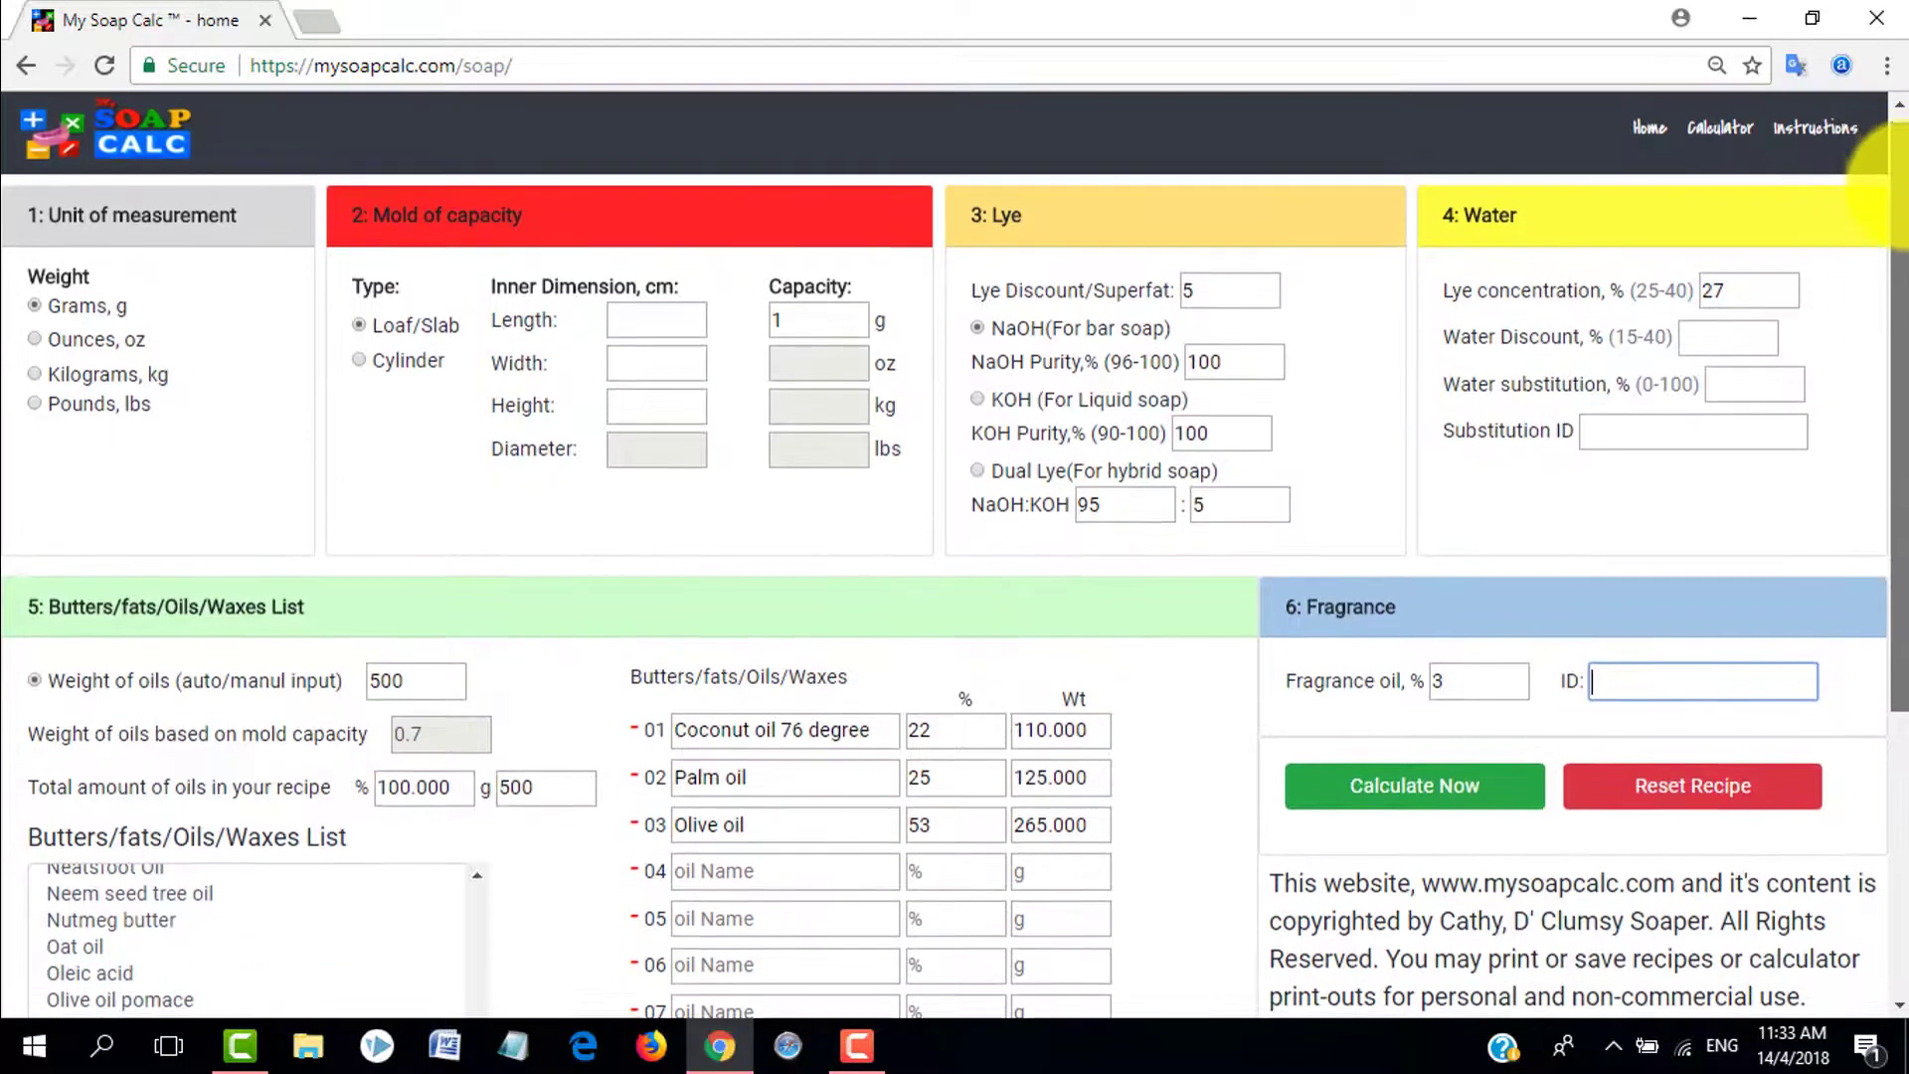
pyautogui.moveTo(1900, 208); pyautogui.dragTo(1900, 487)
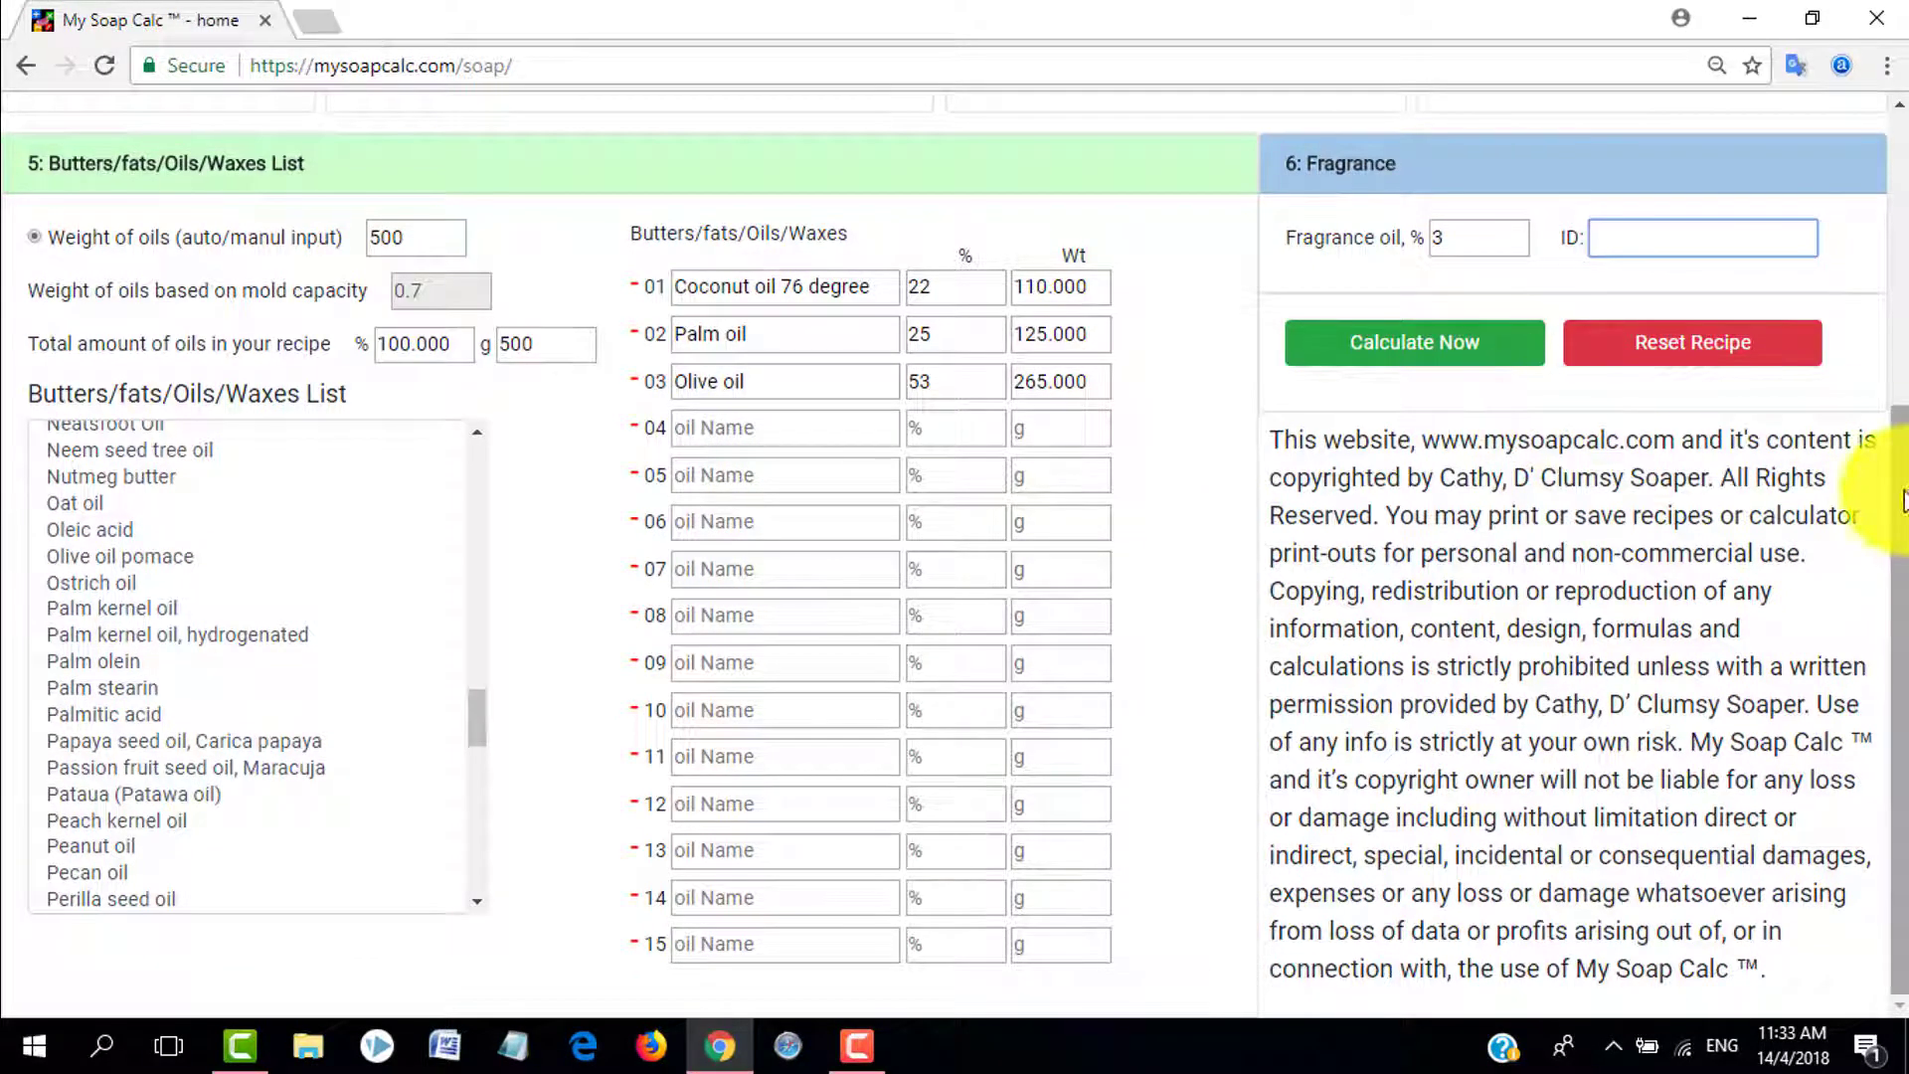
pyautogui.moveTo(1903, 497); pyautogui.dragTo(1899, 483)
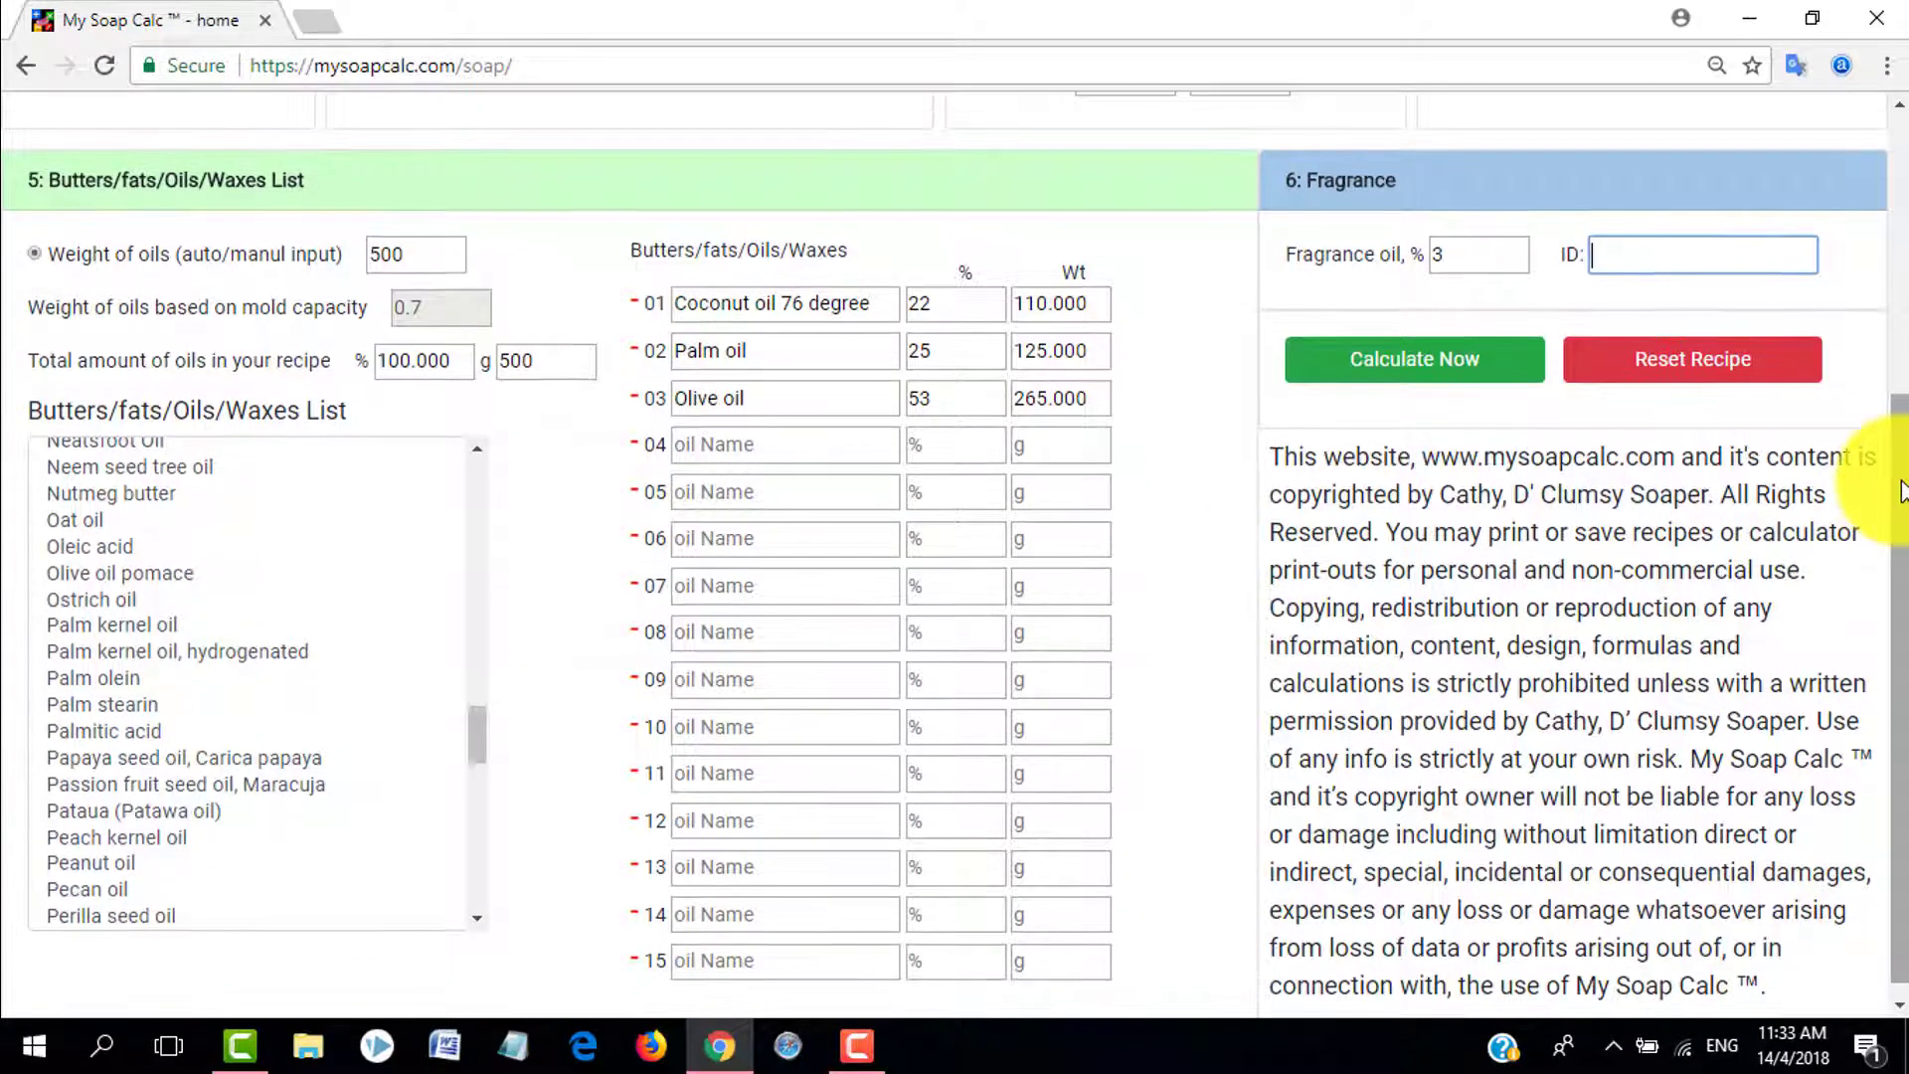
pyautogui.click(1417, 356)
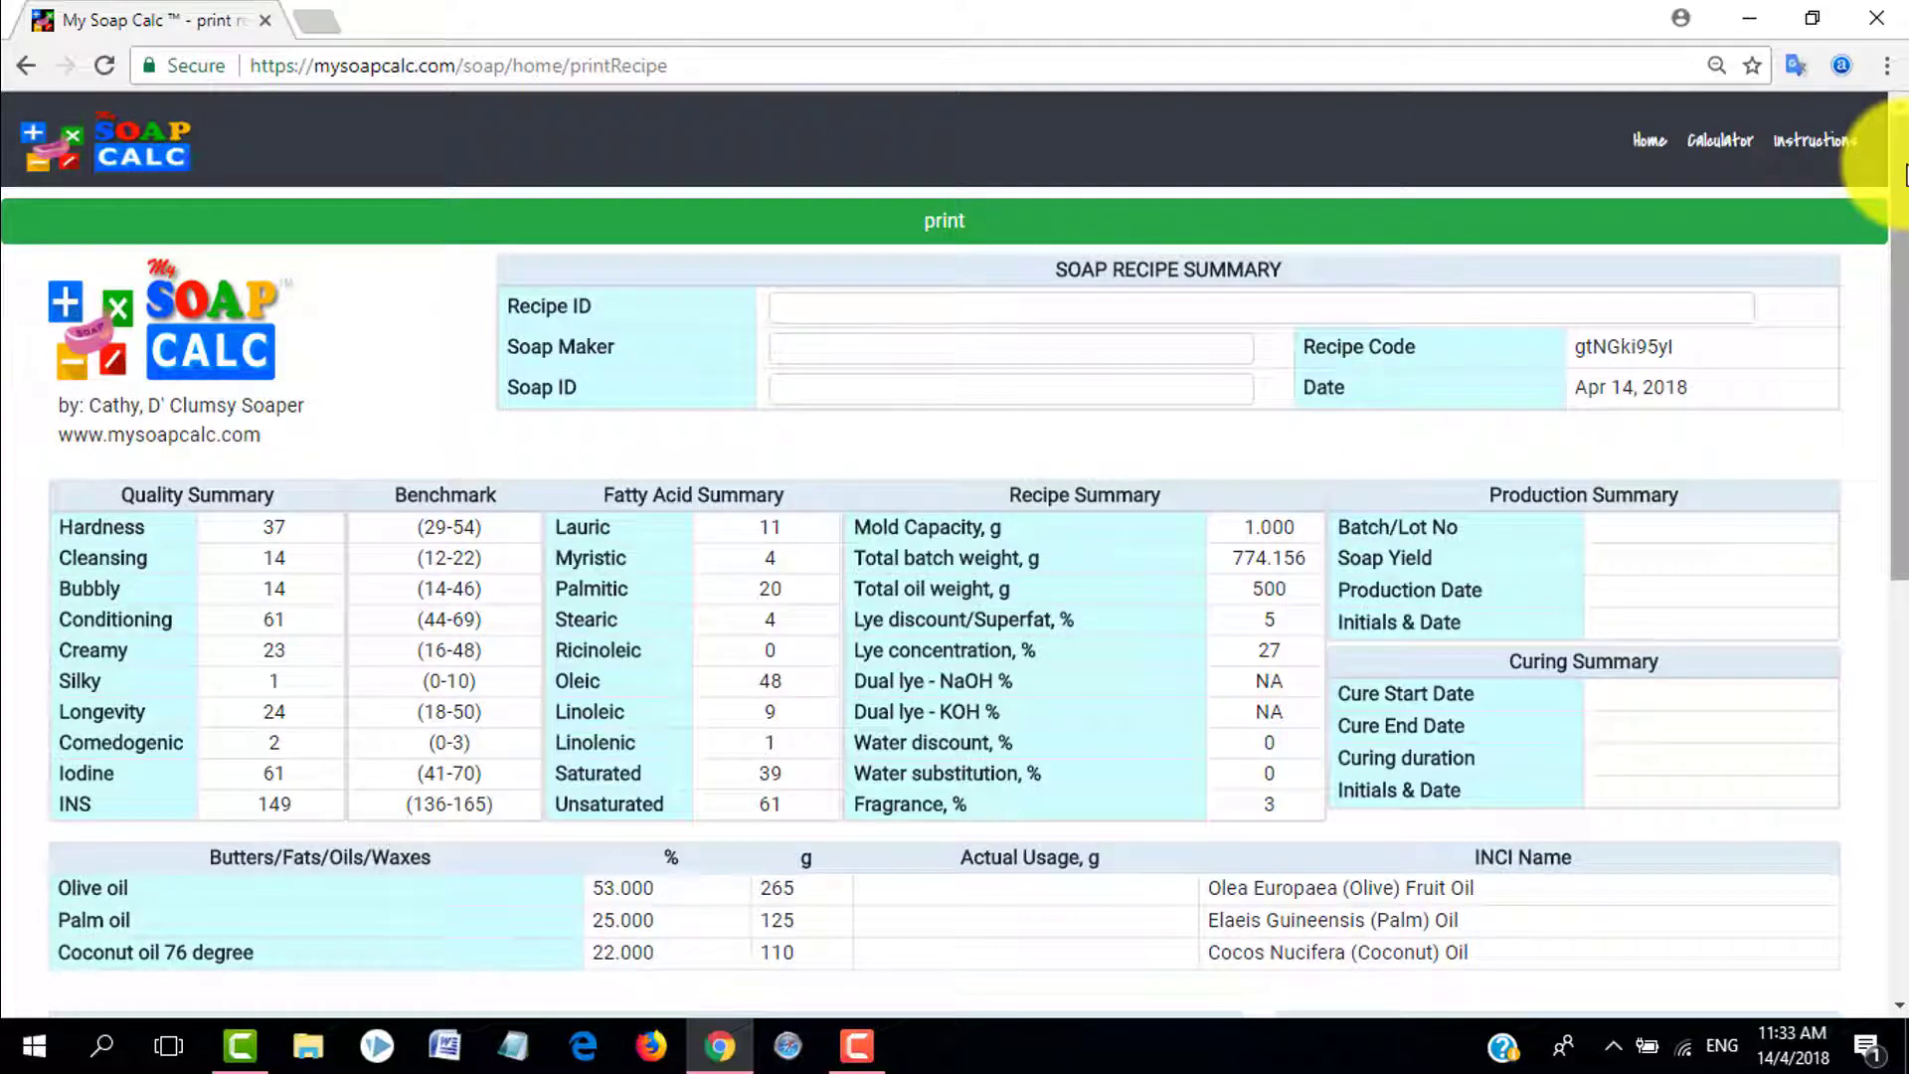
# - Review the summary tables listing Olive oil 265 g, Palm oil 125 g and Coconut oil 110 g
pyautogui.scroll(-8, 1890, 425)
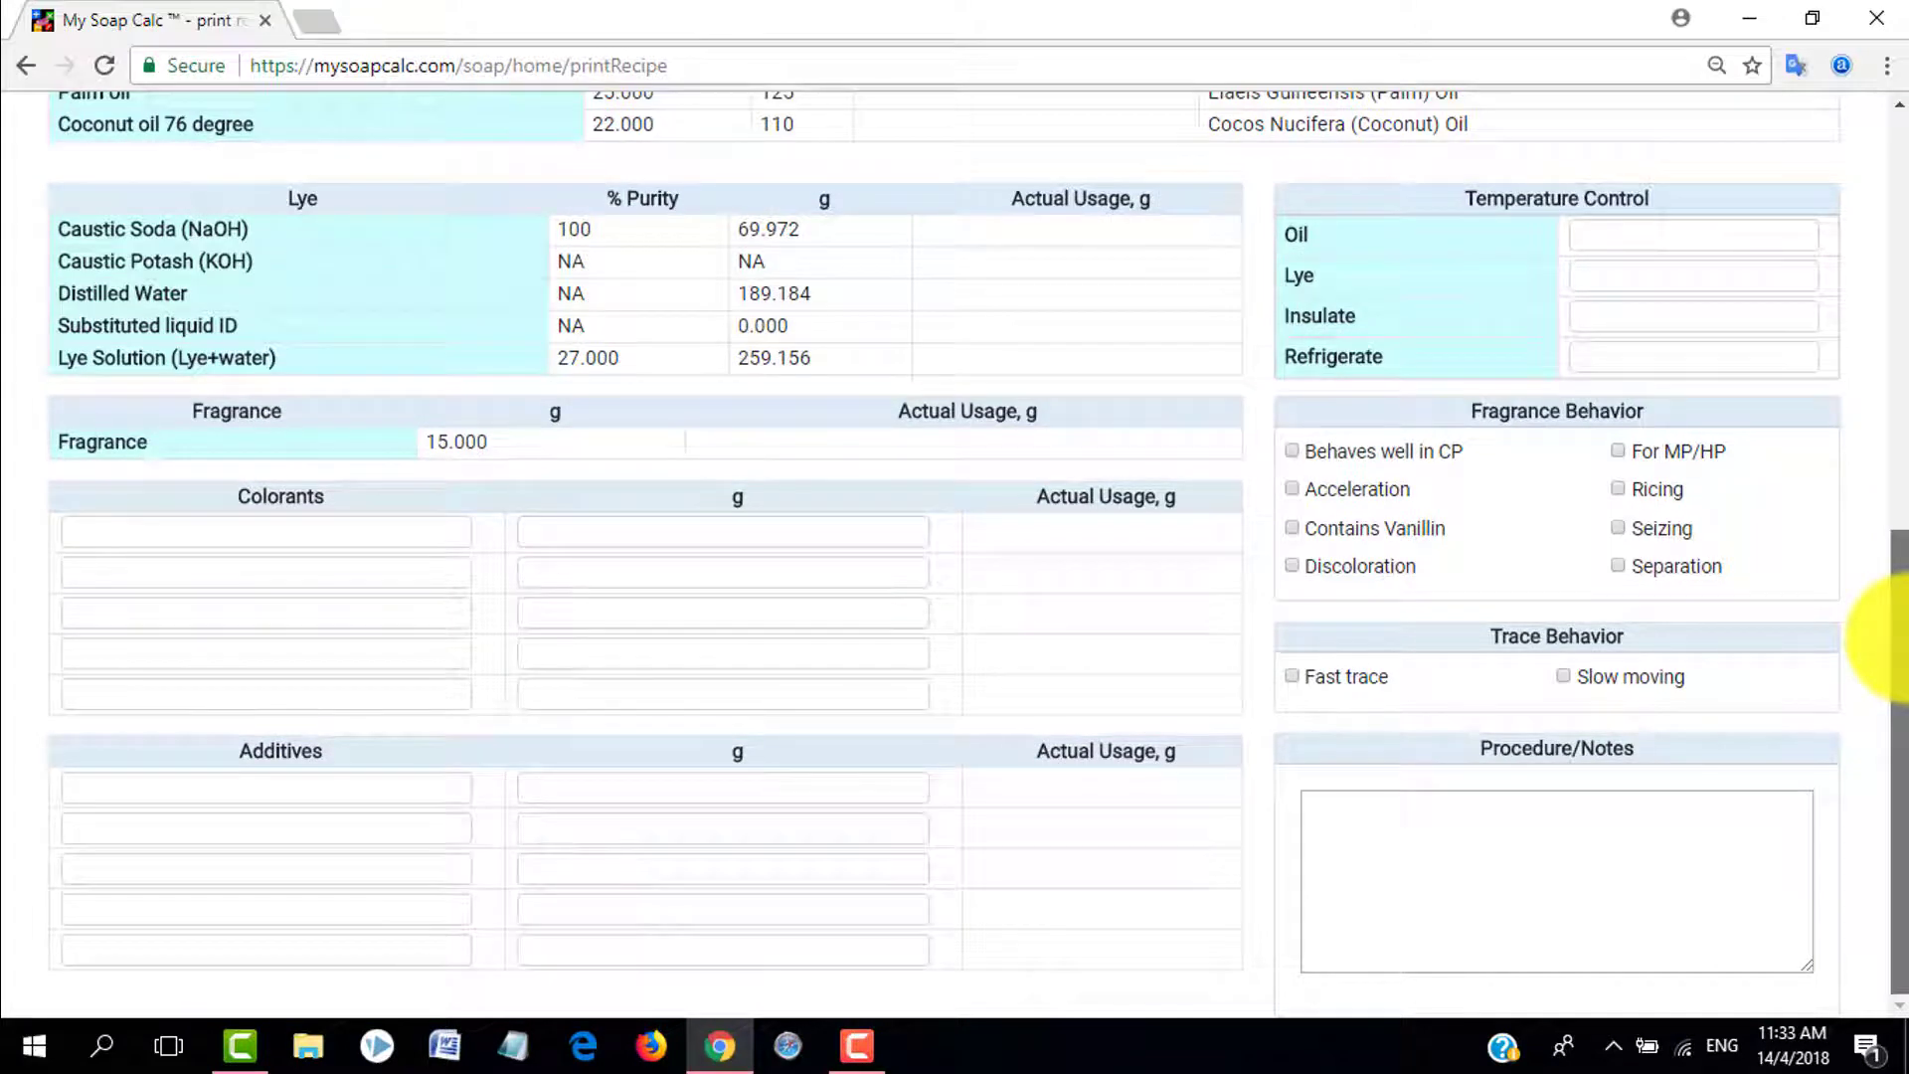
pyautogui.moveTo(1896, 554); pyautogui.dragTo(1900, 229)
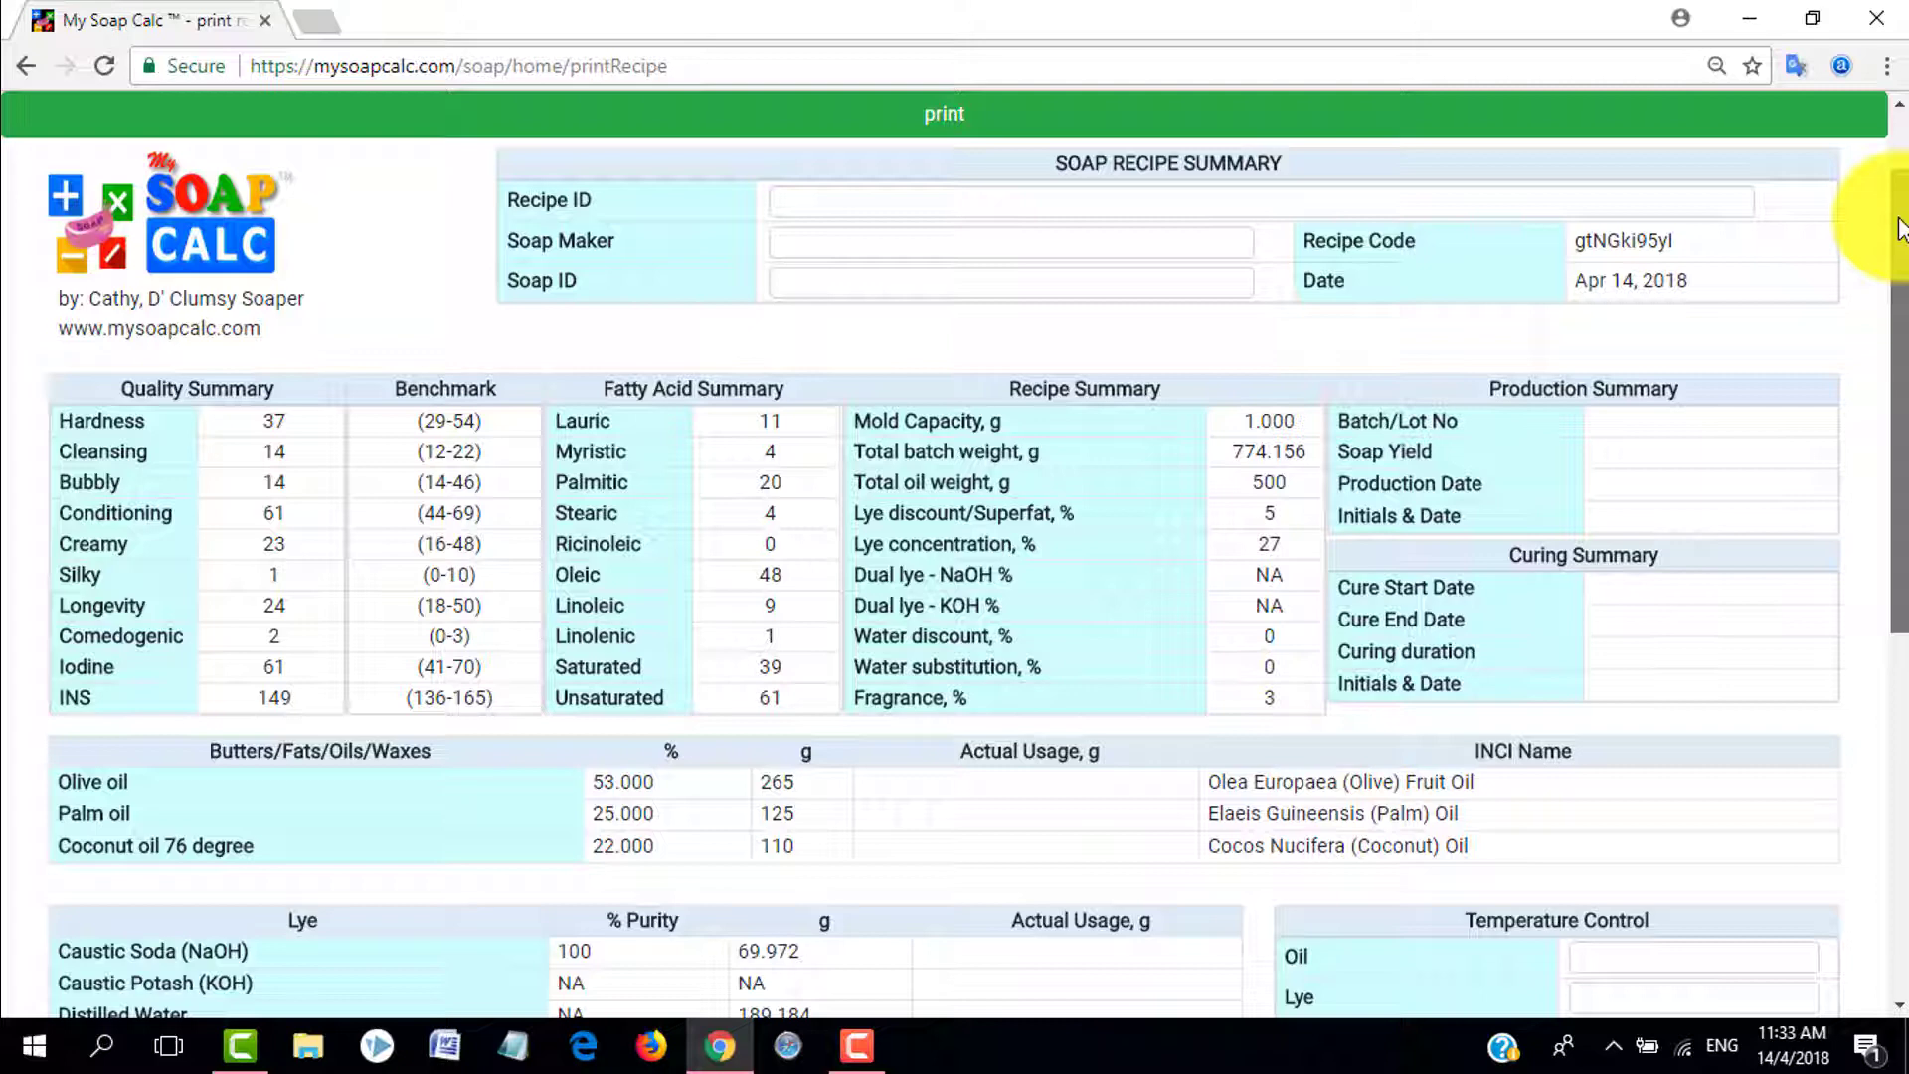
pyautogui.moveTo(1900, 228); pyautogui.dragTo(1850, 149)
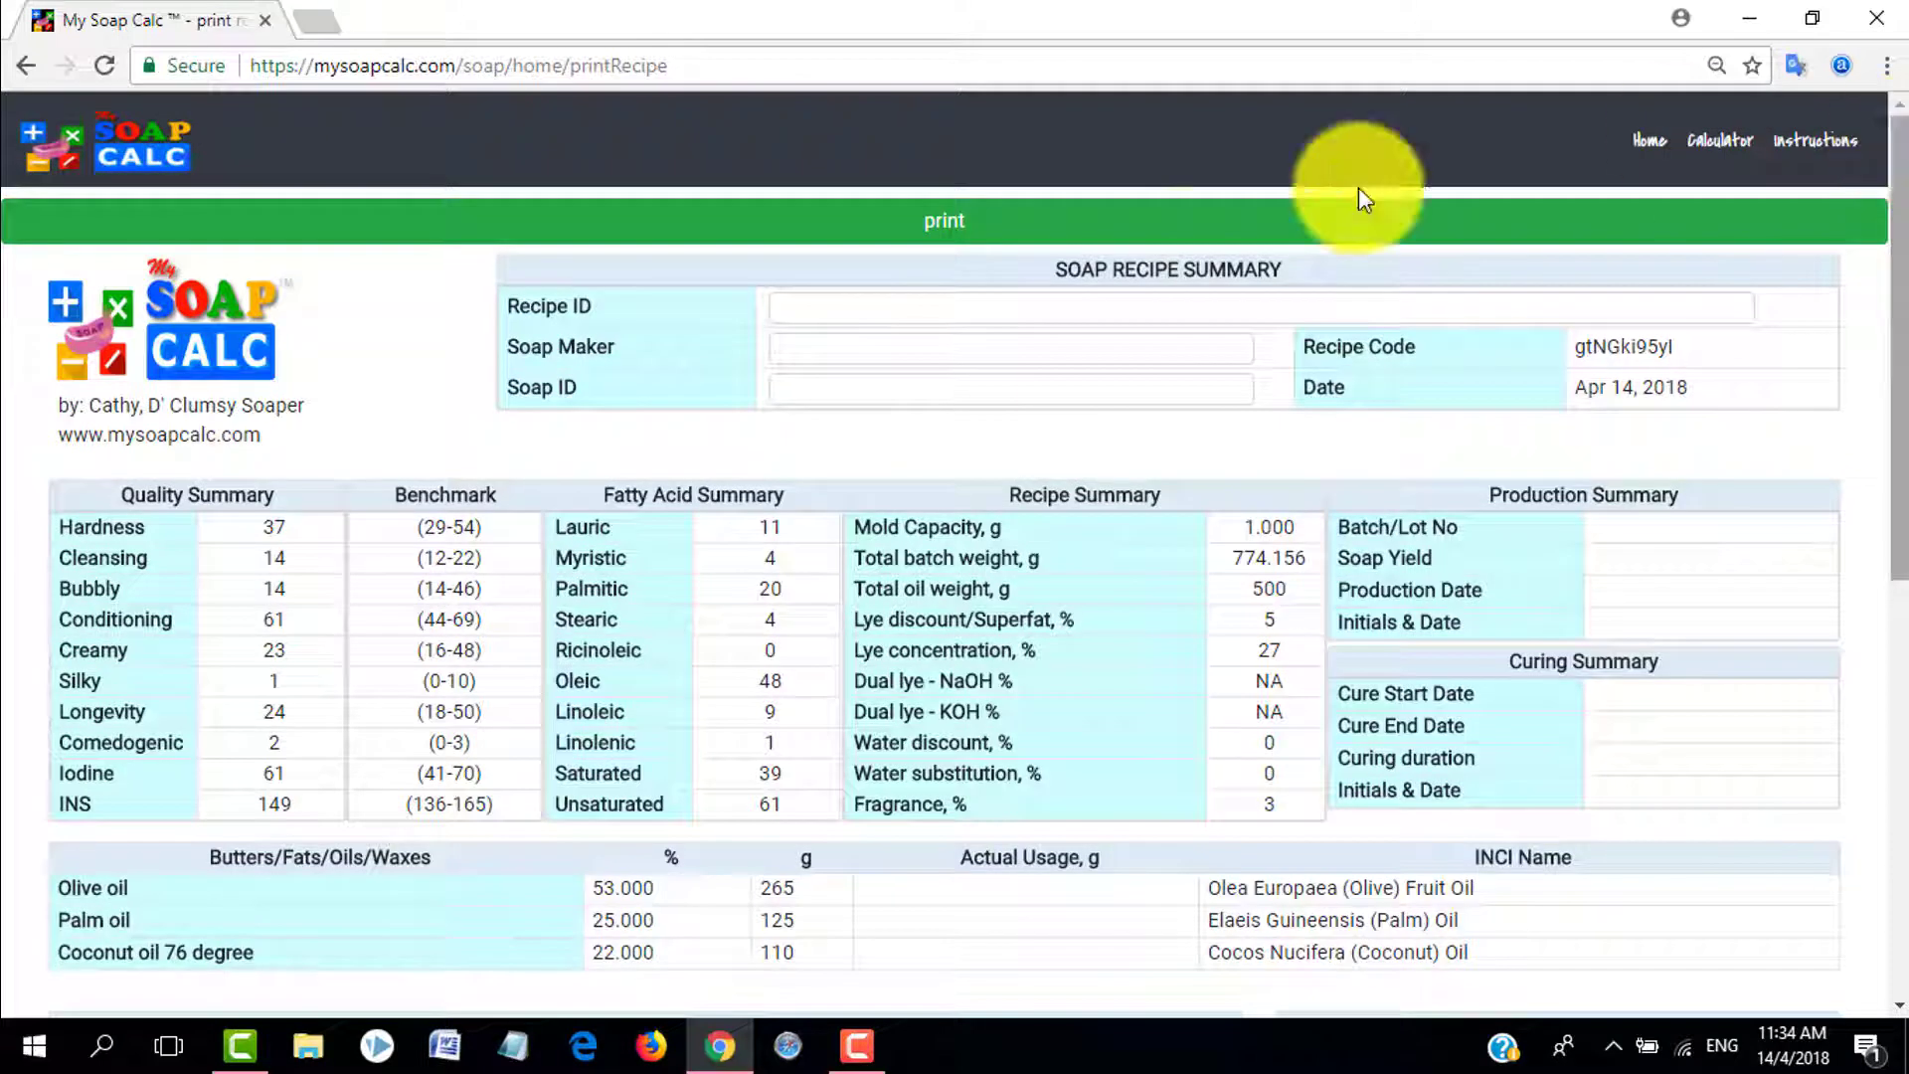
pyautogui.click(1090, 299)
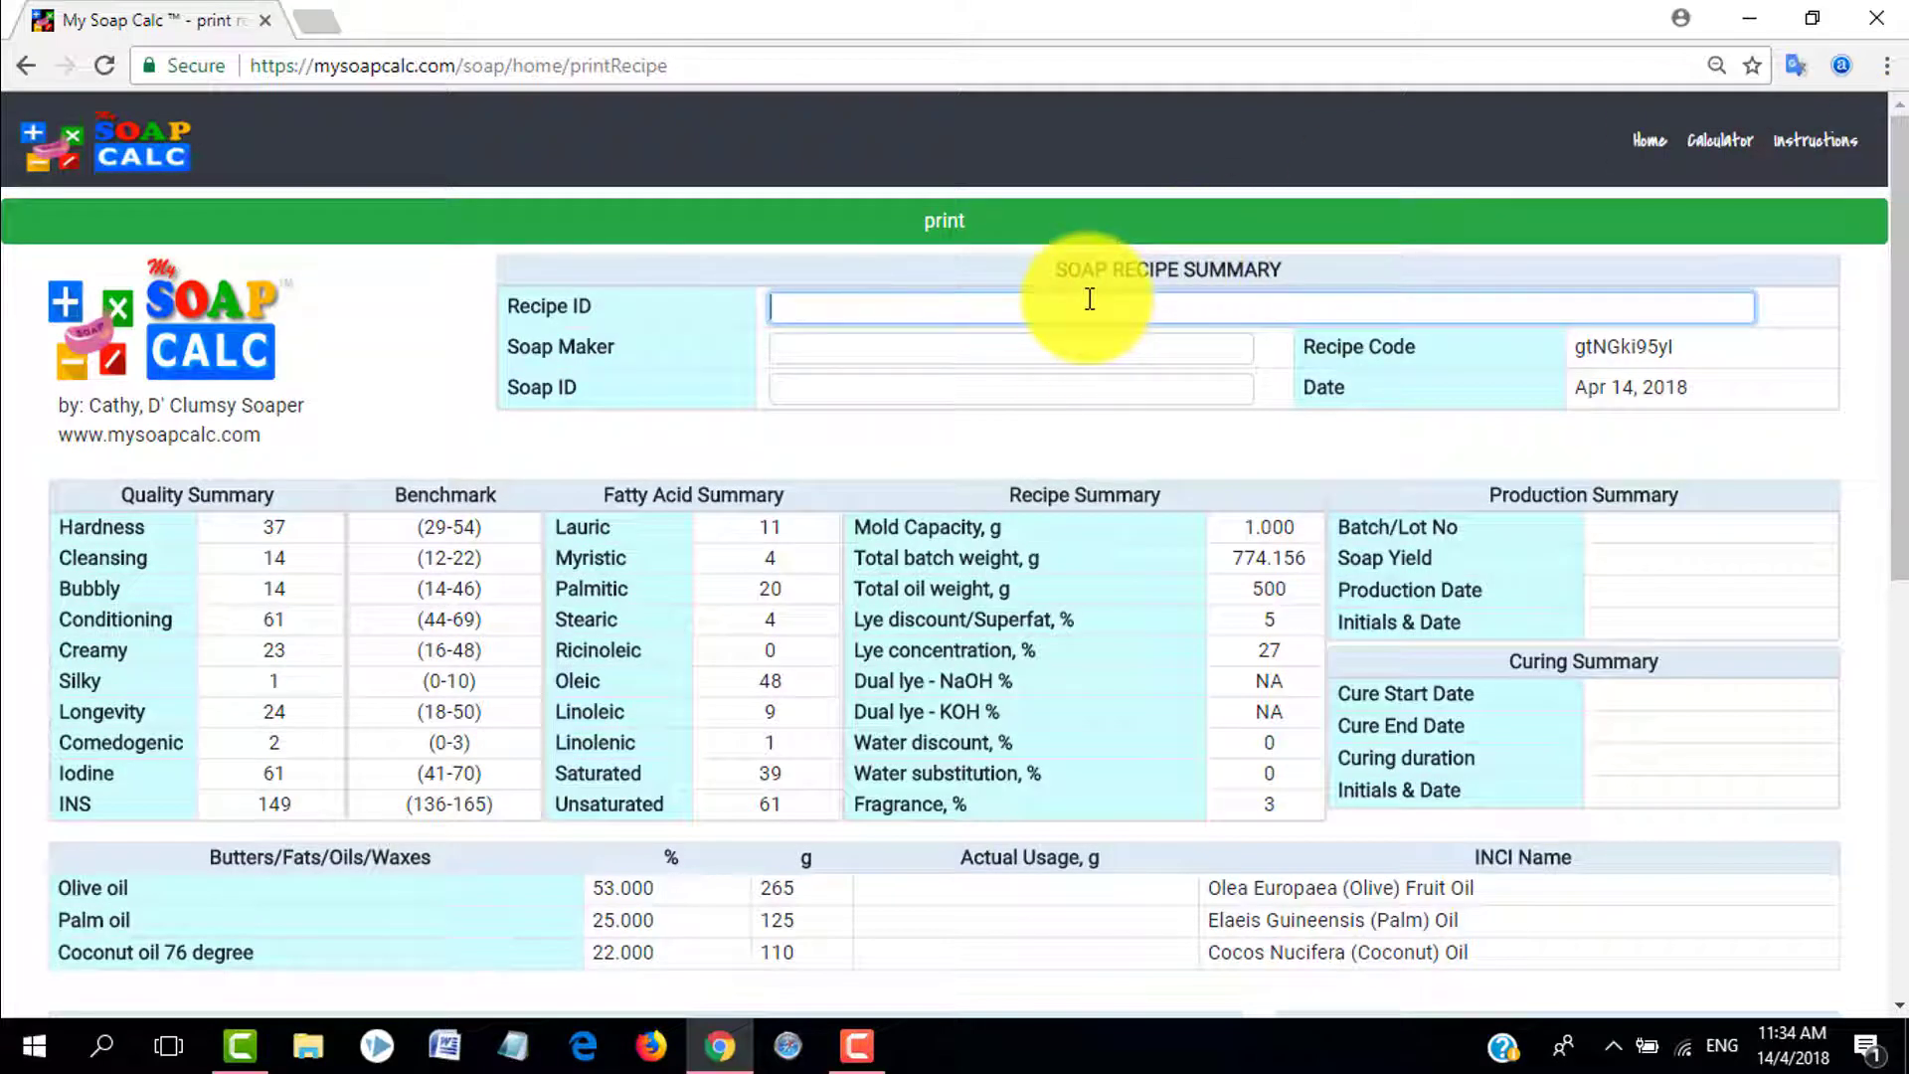
# - Fill in Recipe ID 'Quick Soap Recipe', the soap maker's name, and Soap ID '3-oil Blend'
pyautogui.write('Quic')
pyautogui.write('k Soap Recipe')
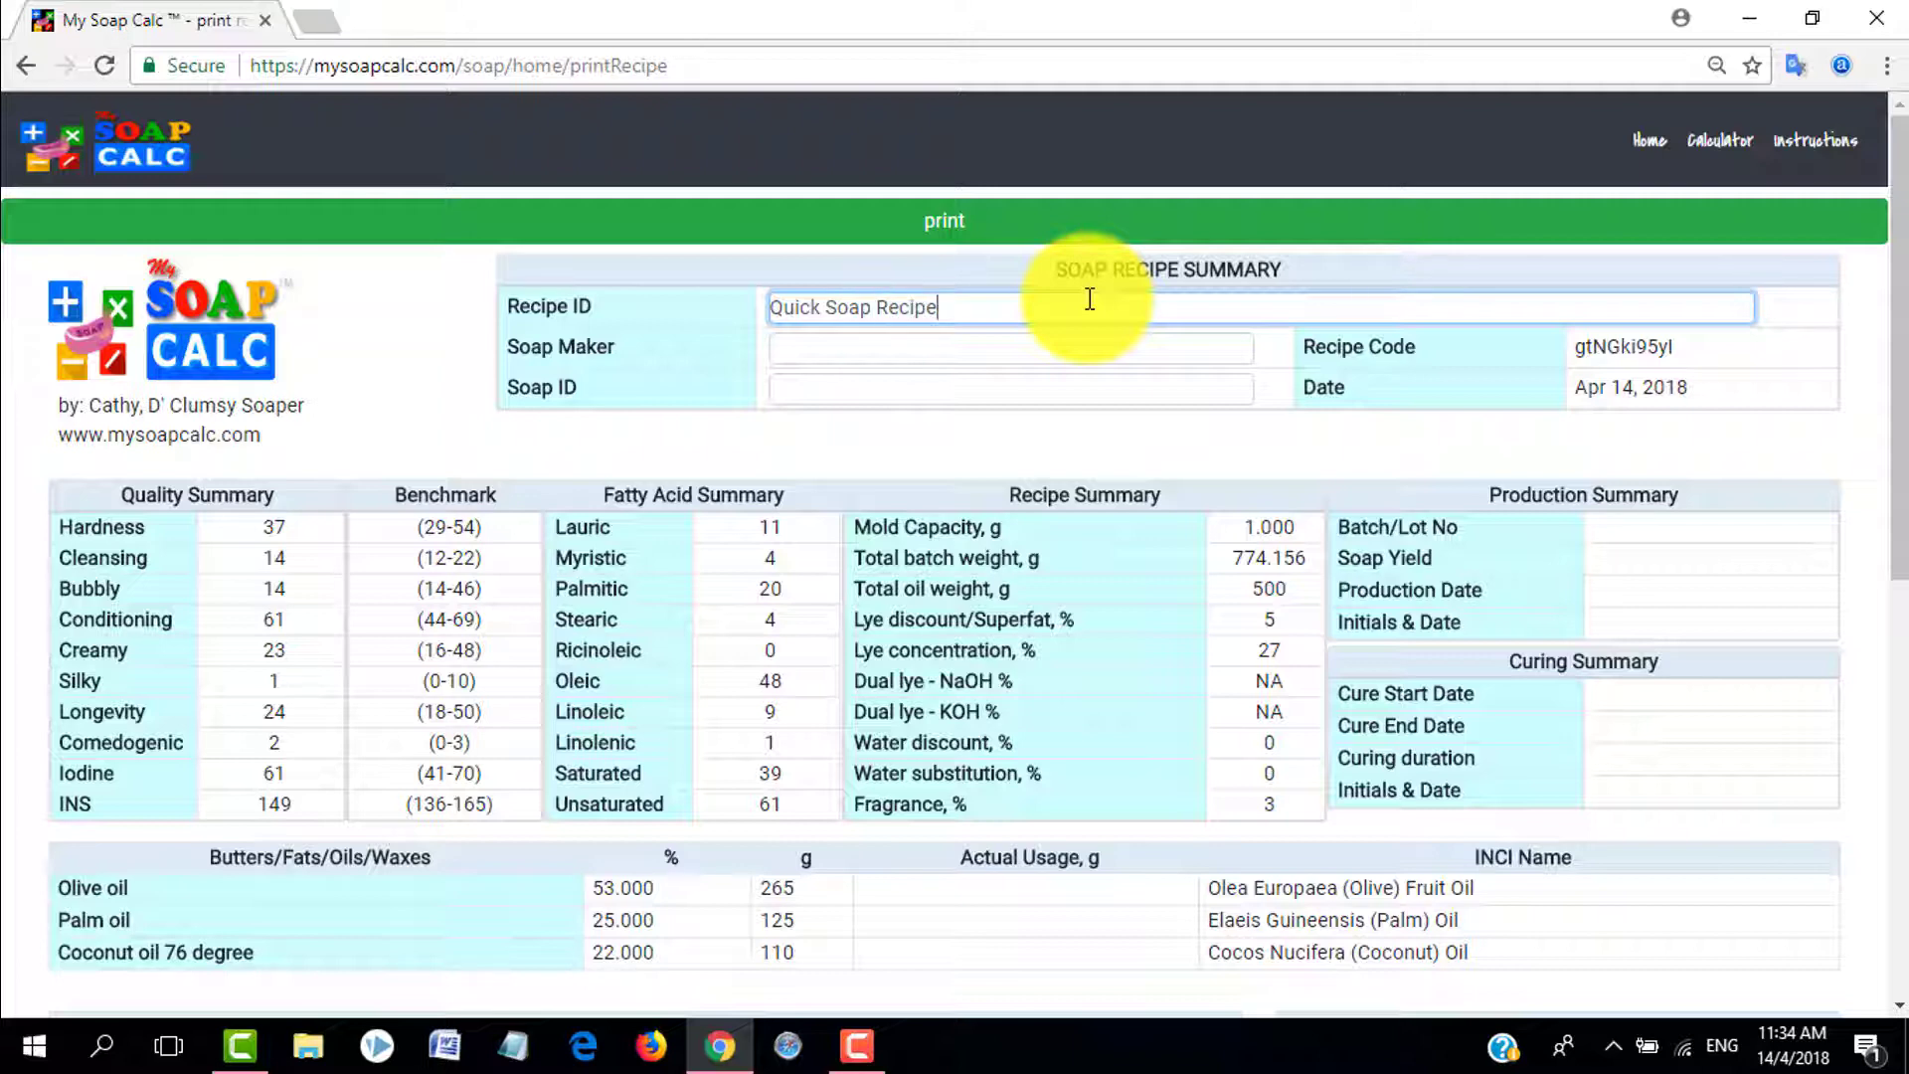
pyautogui.click(1069, 353)
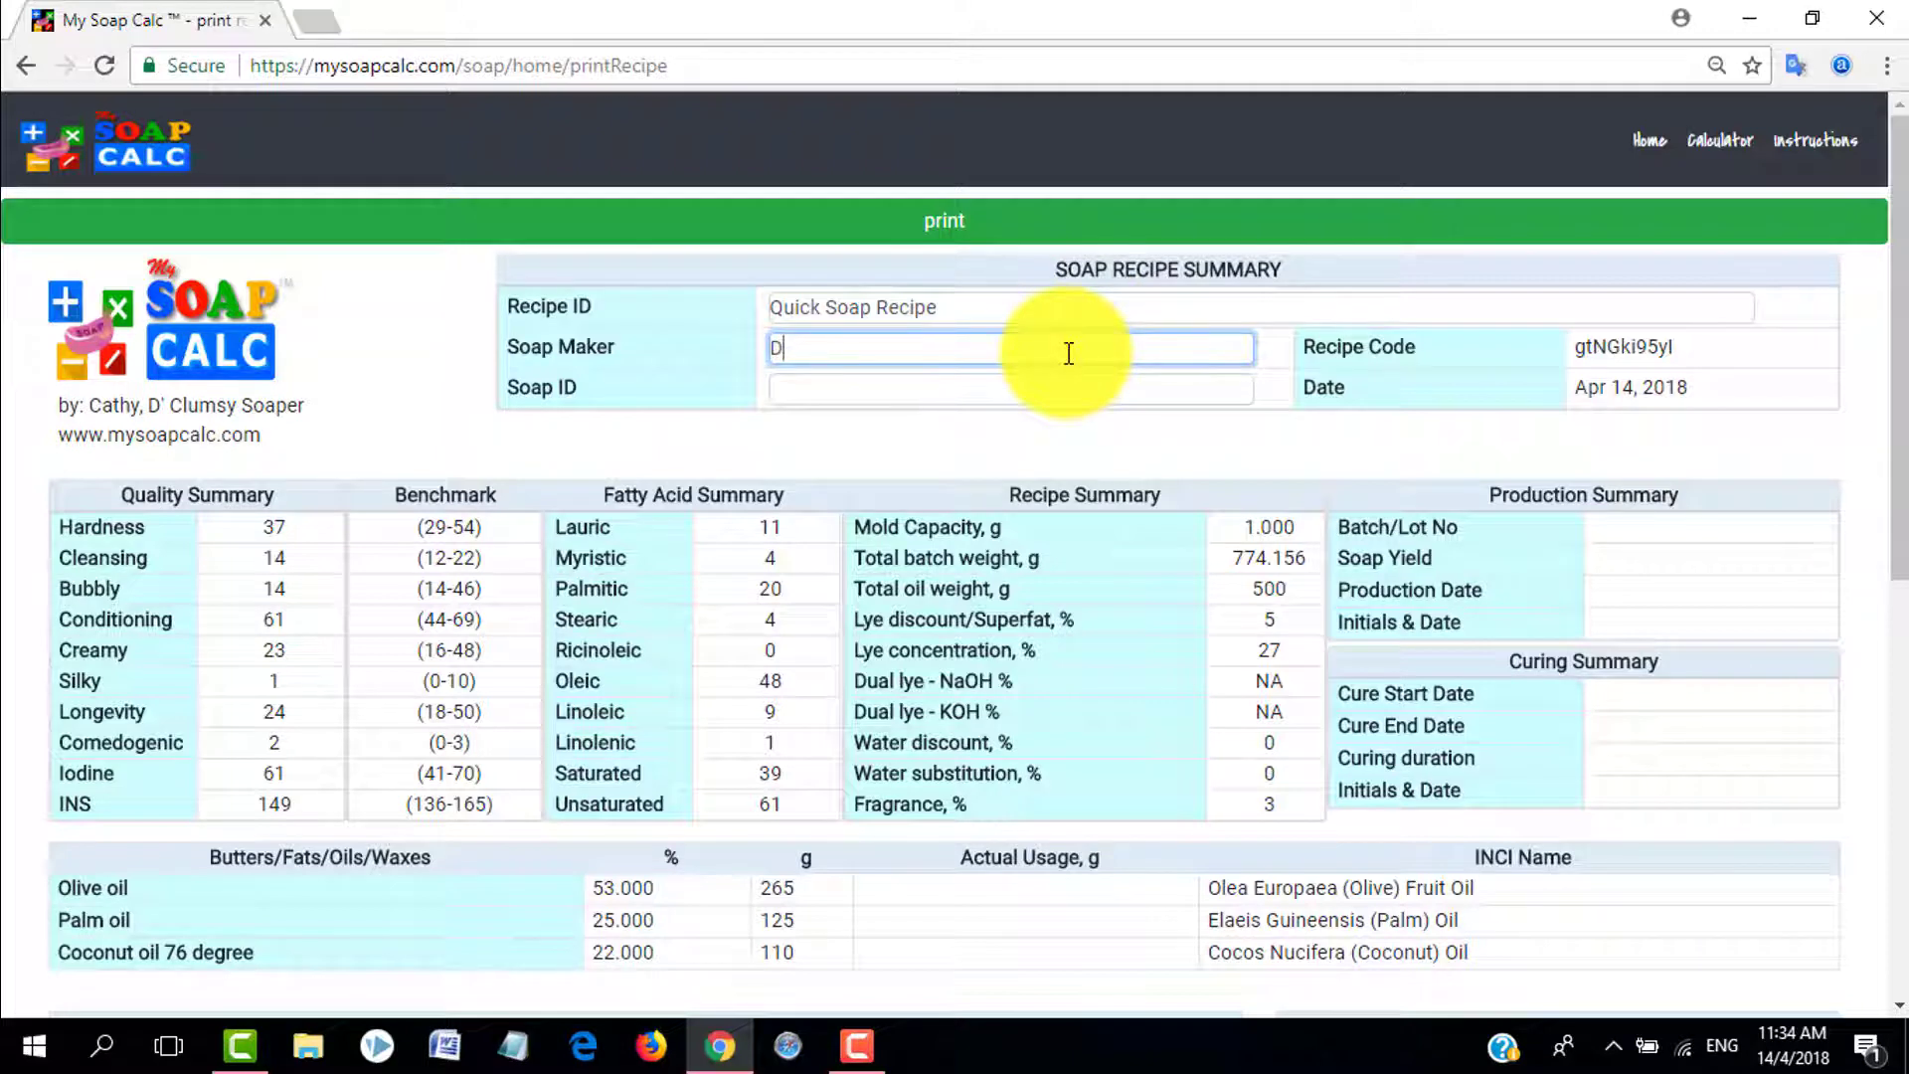
pyautogui.write("D' Clumsy Soaper")
pyautogui.click(1049, 399)
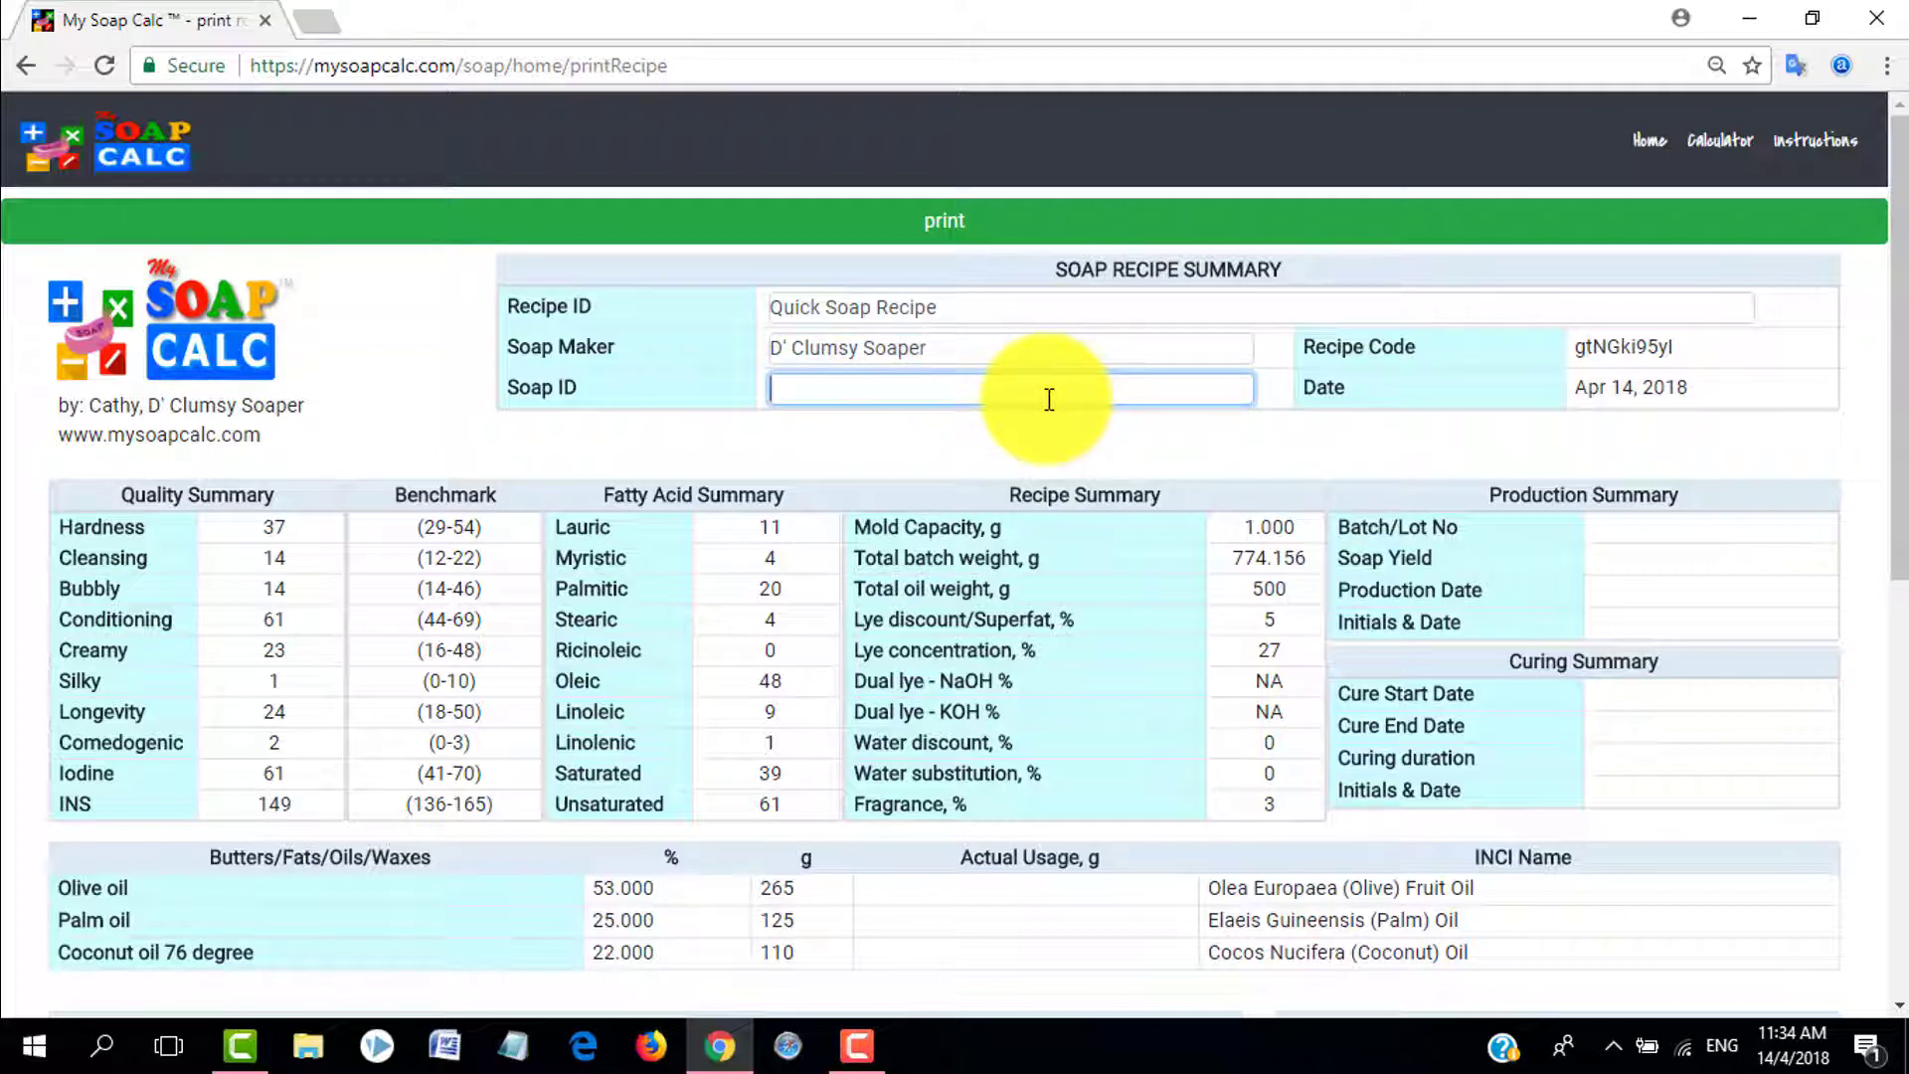
pyautogui.write('3-oil Blend')
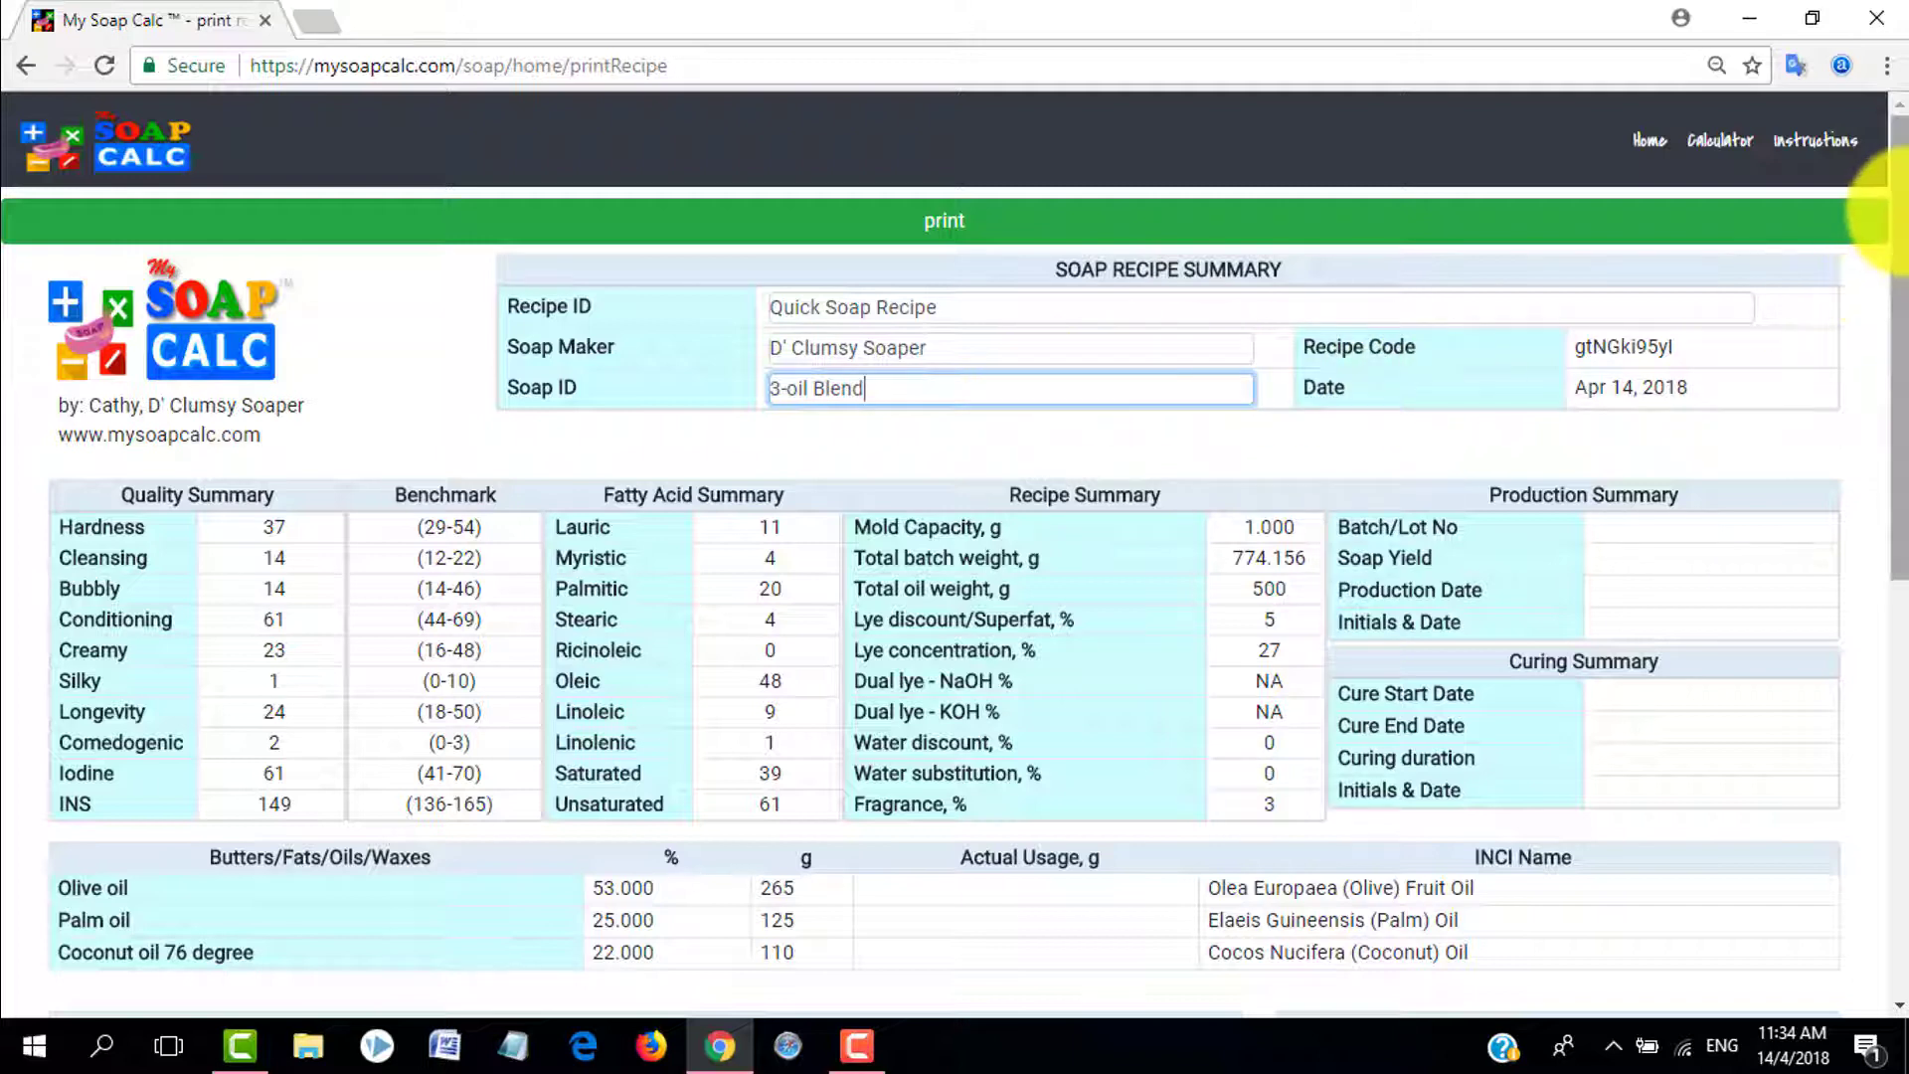
pyautogui.moveTo(1898, 205); pyautogui.dragTo(1900, 339)
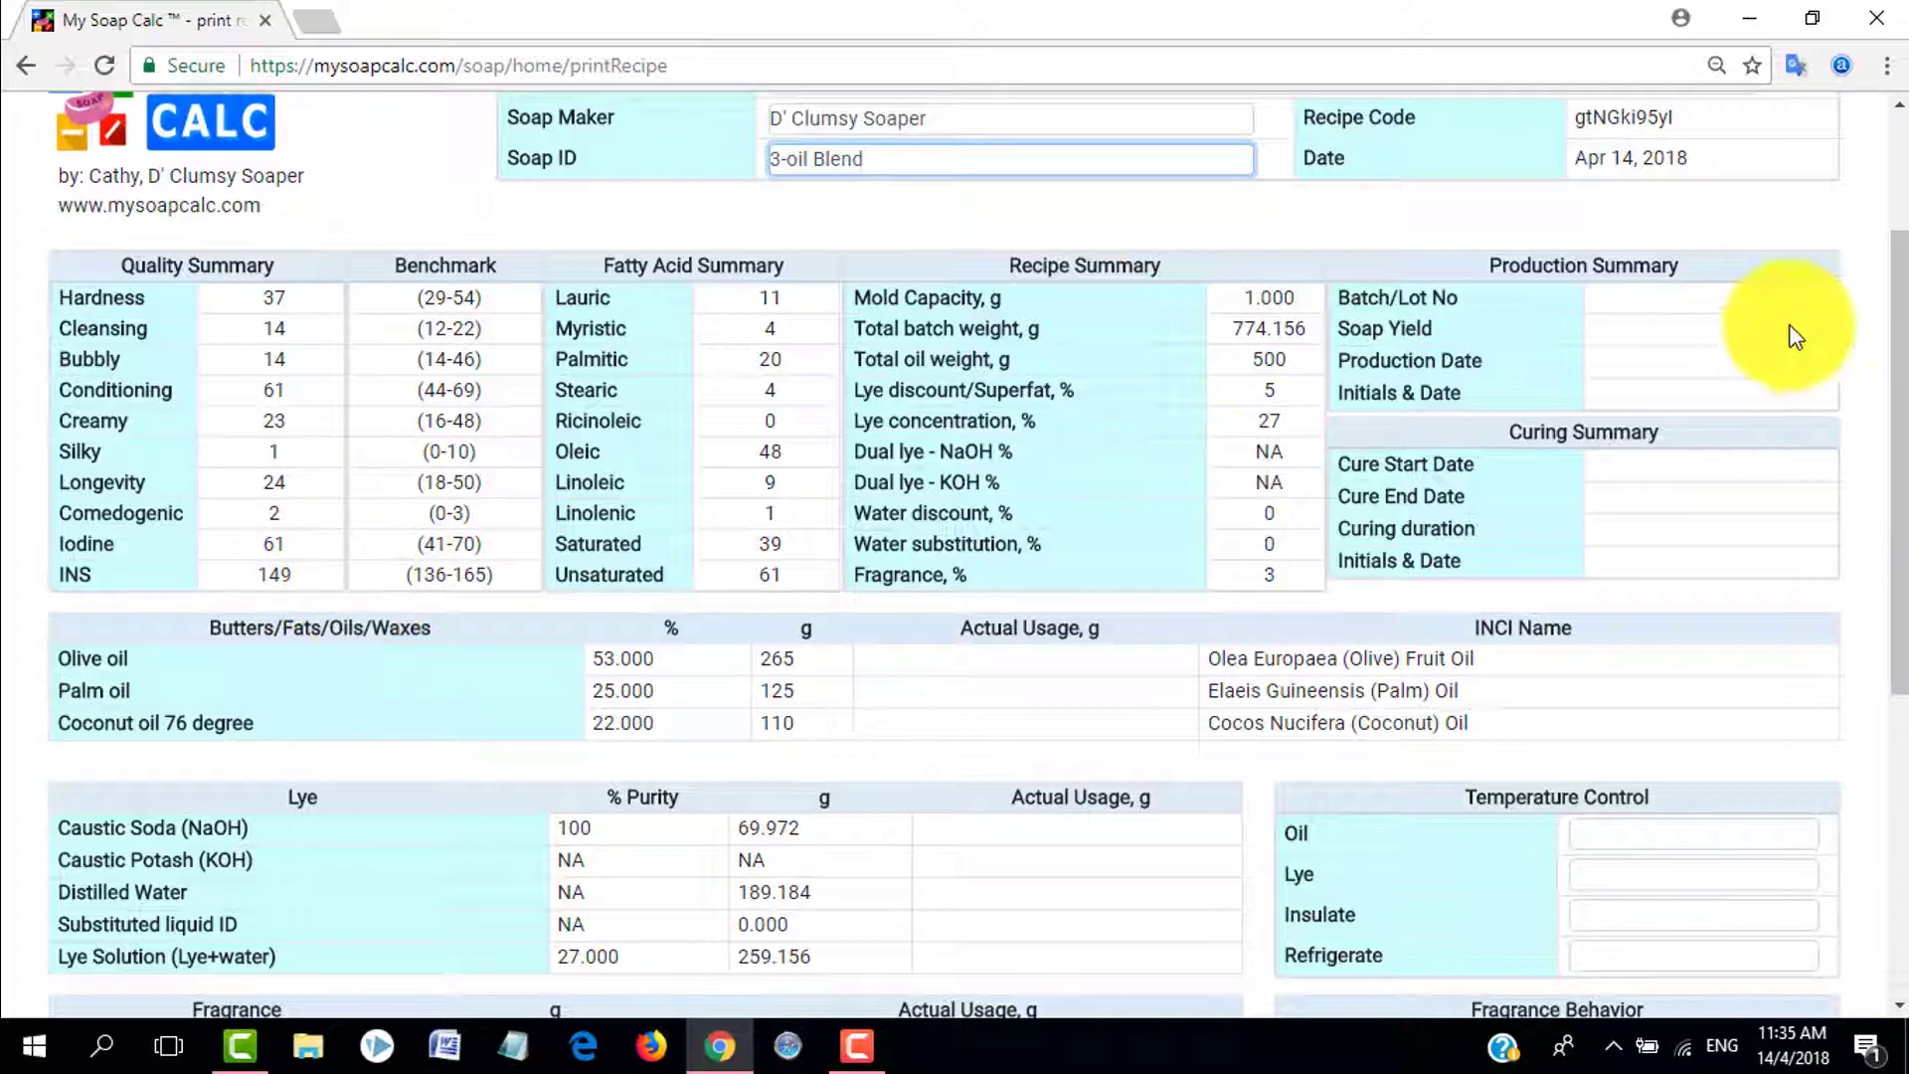
pyautogui.moveTo(1900, 263); pyautogui.dragTo(1899, 204)
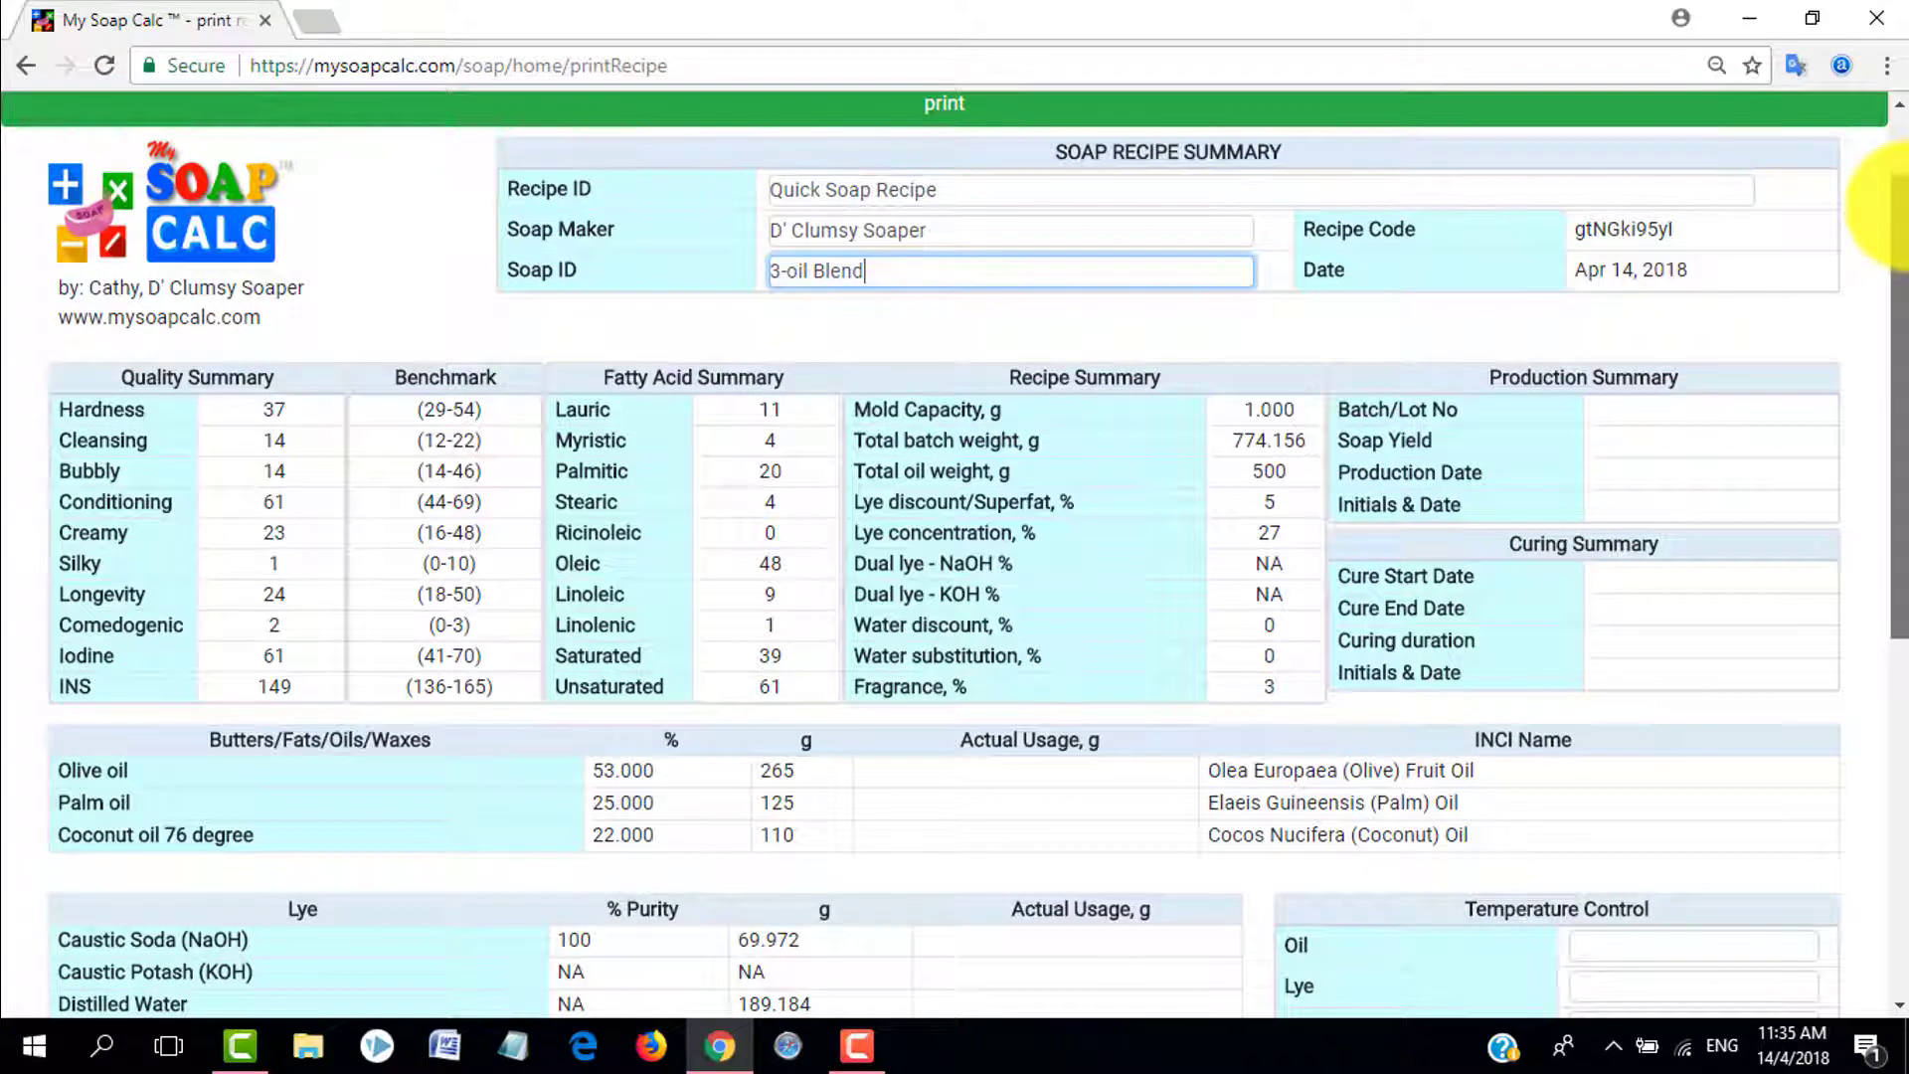
pyautogui.moveTo(1899, 204); pyautogui.dragTo(1899, 192)
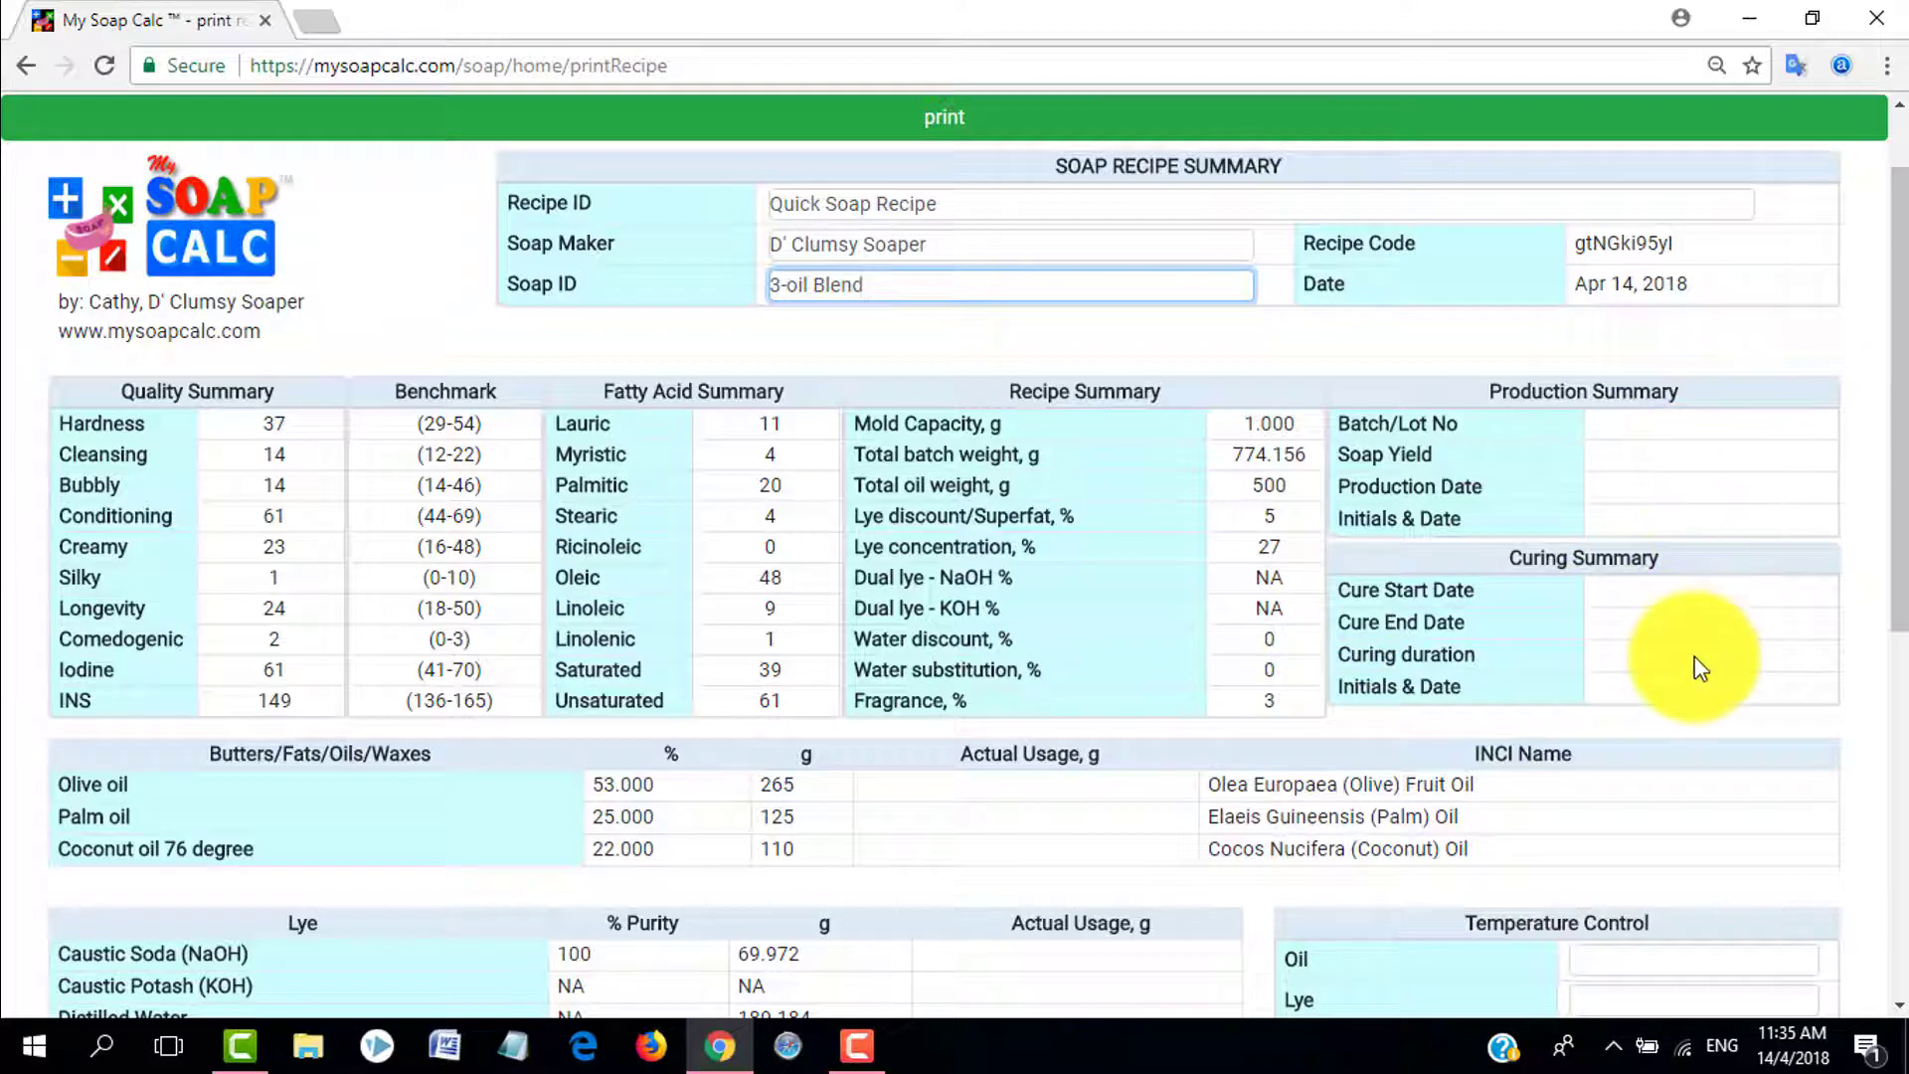
pyautogui.click(1777, 463)
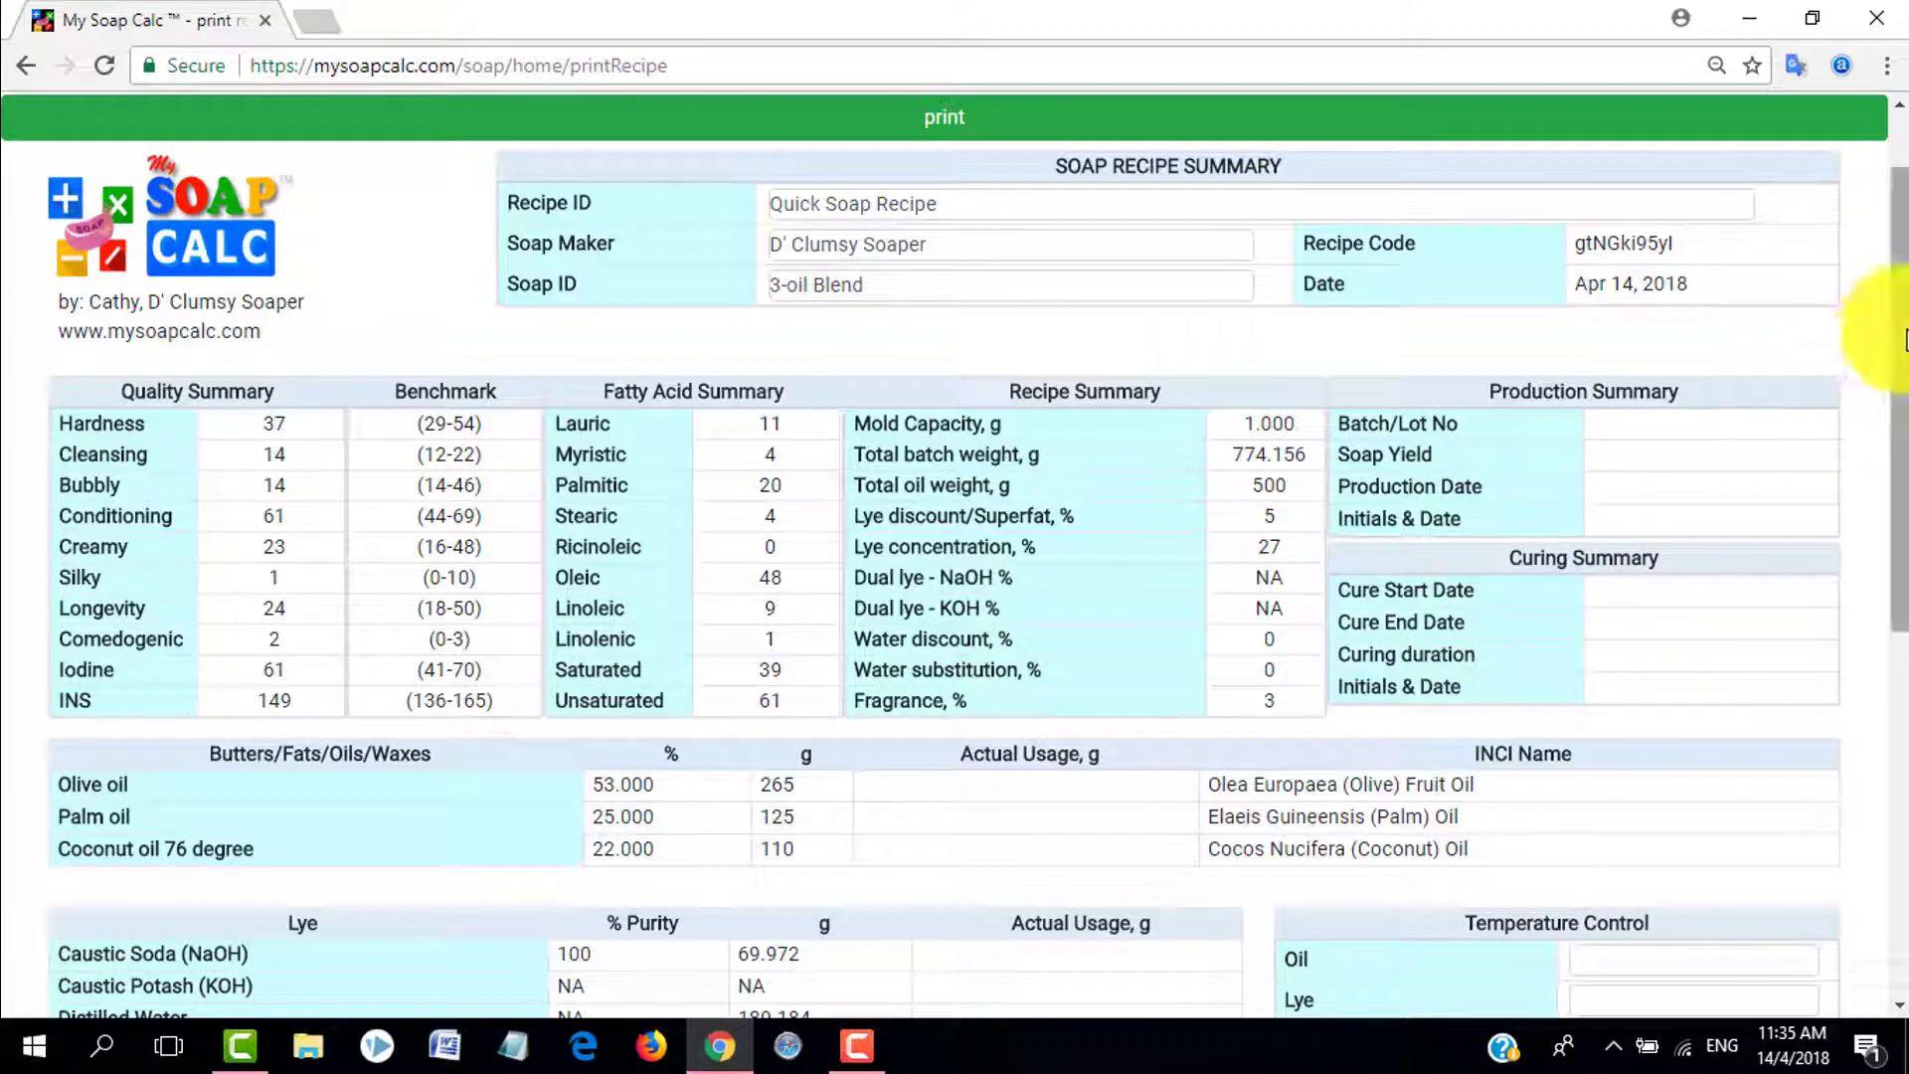
# - Scroll past the 69.972 g caustic soda, 189.184 g water and 15 g fragrance to the Colorants rows
pyautogui.moveTo(1901, 338); pyautogui.dragTo(1902, 557)
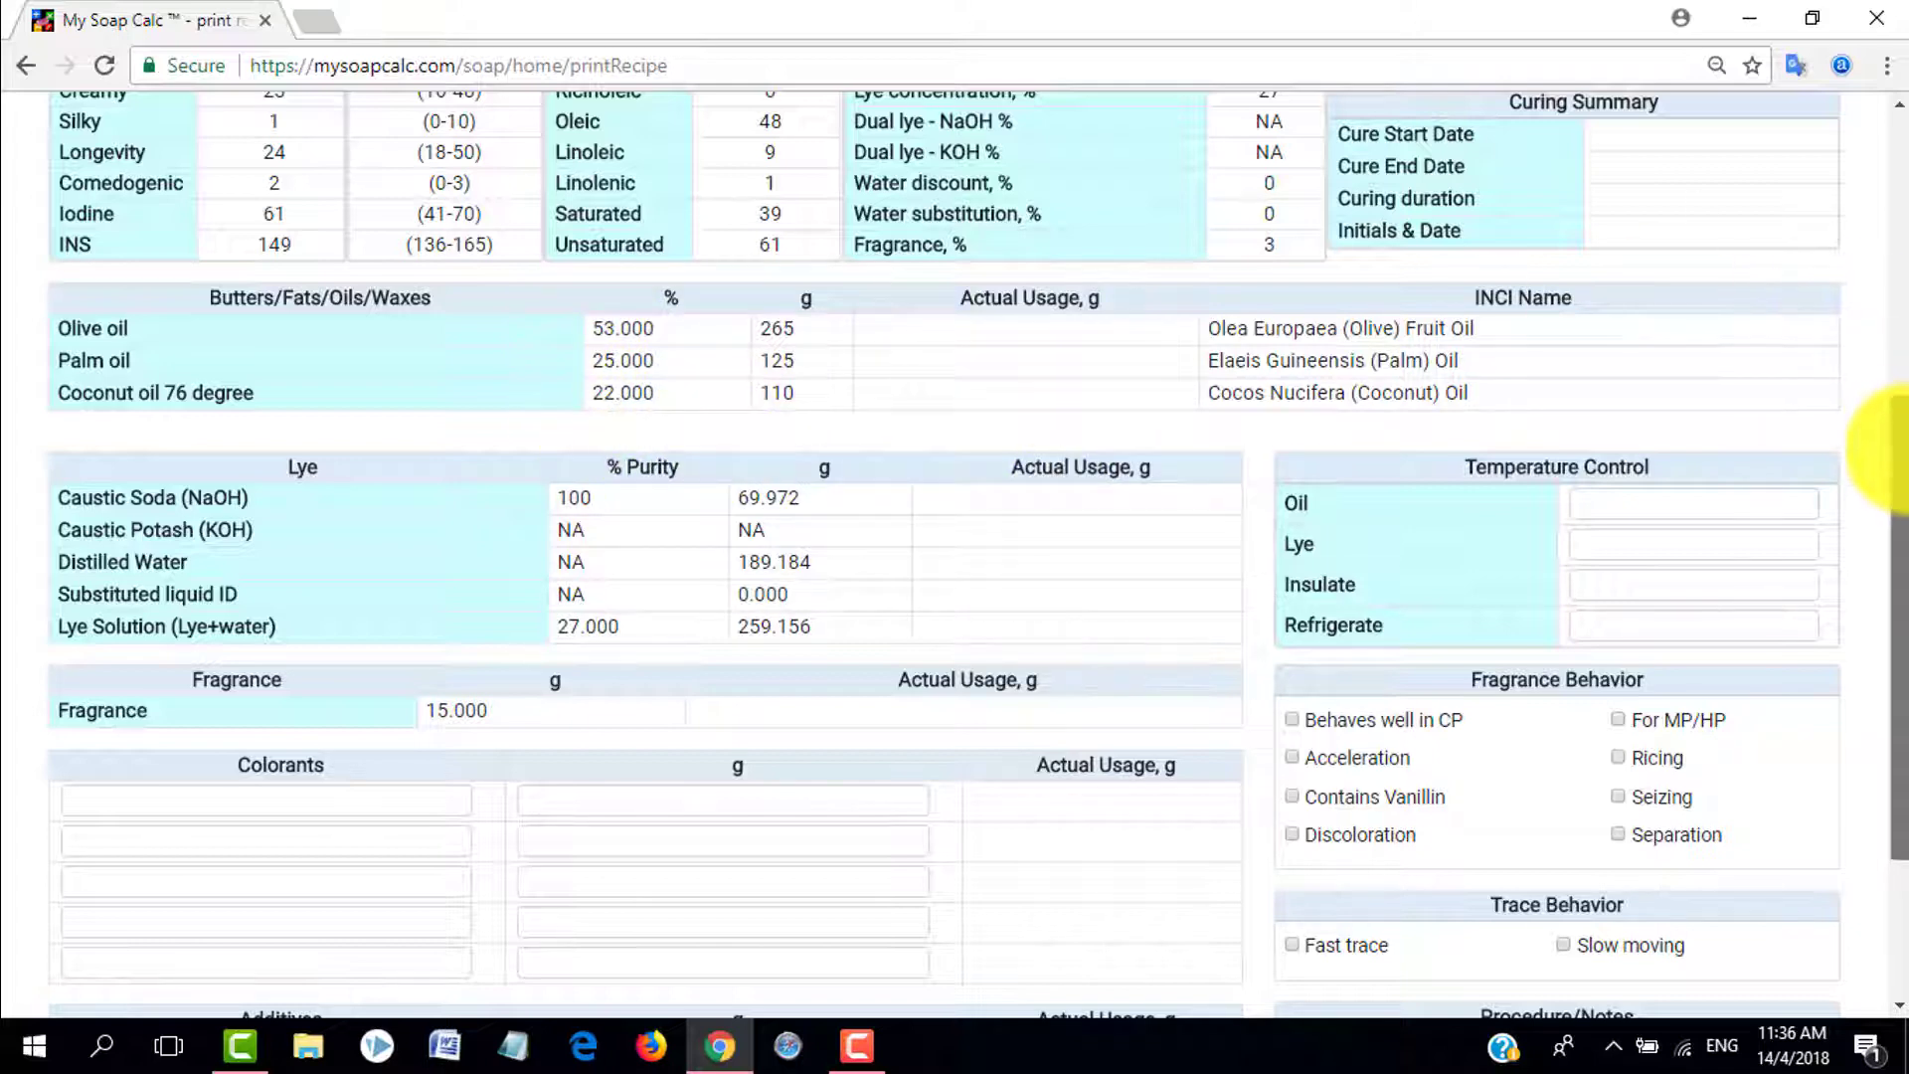
pyautogui.moveTo(1899, 453); pyautogui.dragTo(1900, 521)
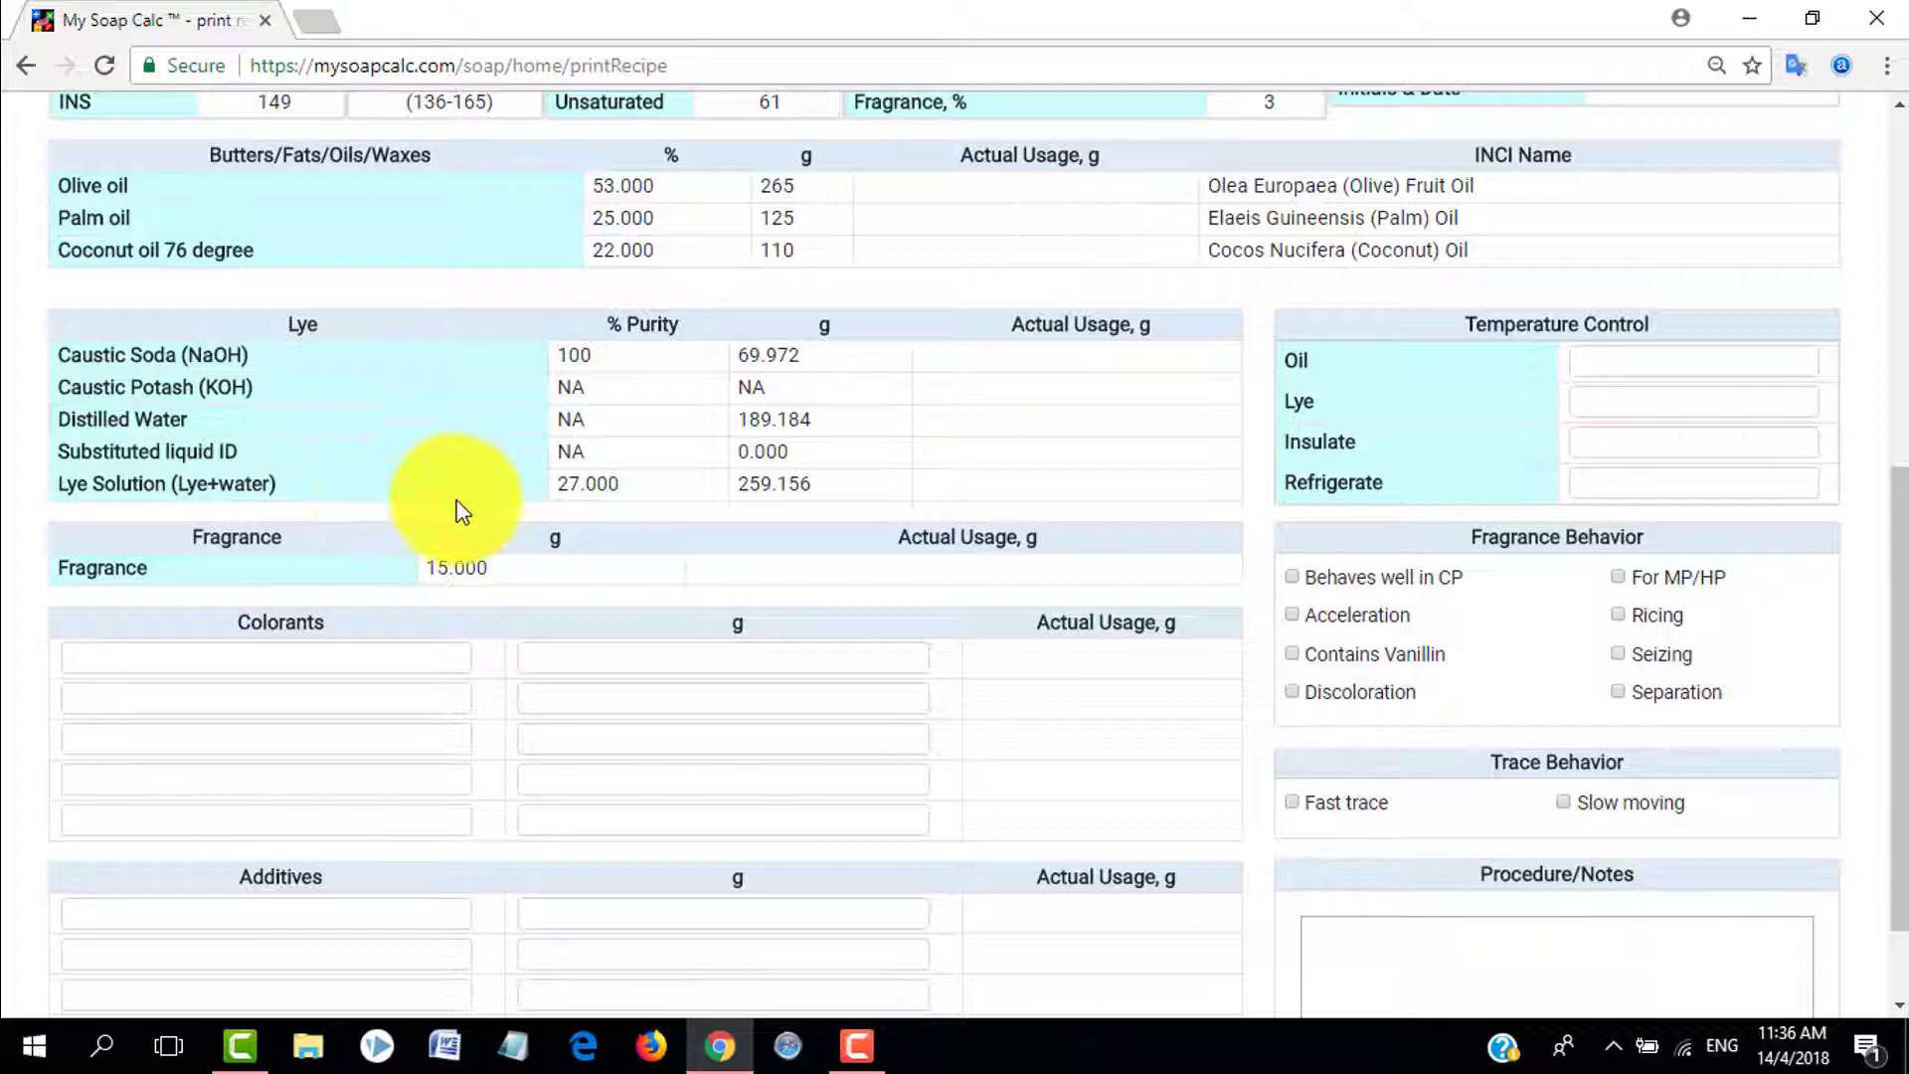
pyautogui.click(1782, 364)
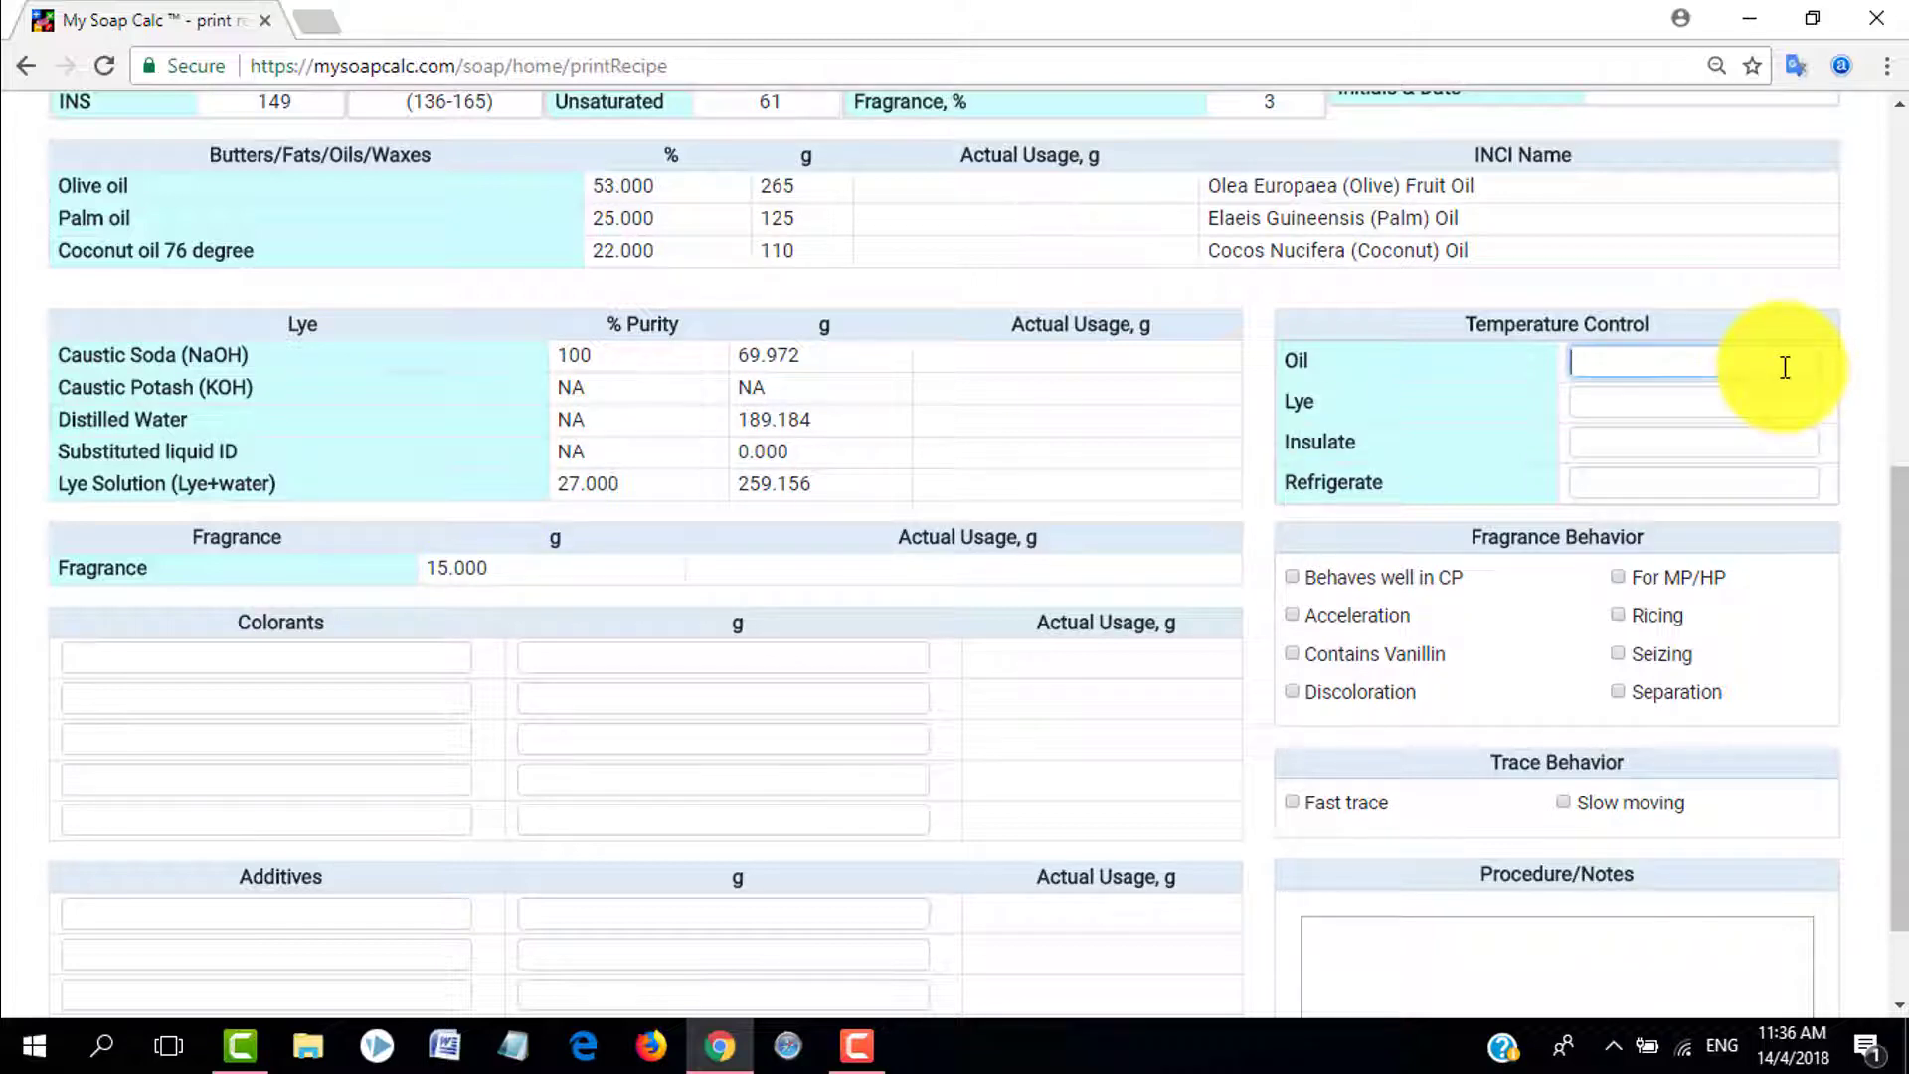
pyautogui.moveTo(1901, 507); pyautogui.dragTo(1904, 574)
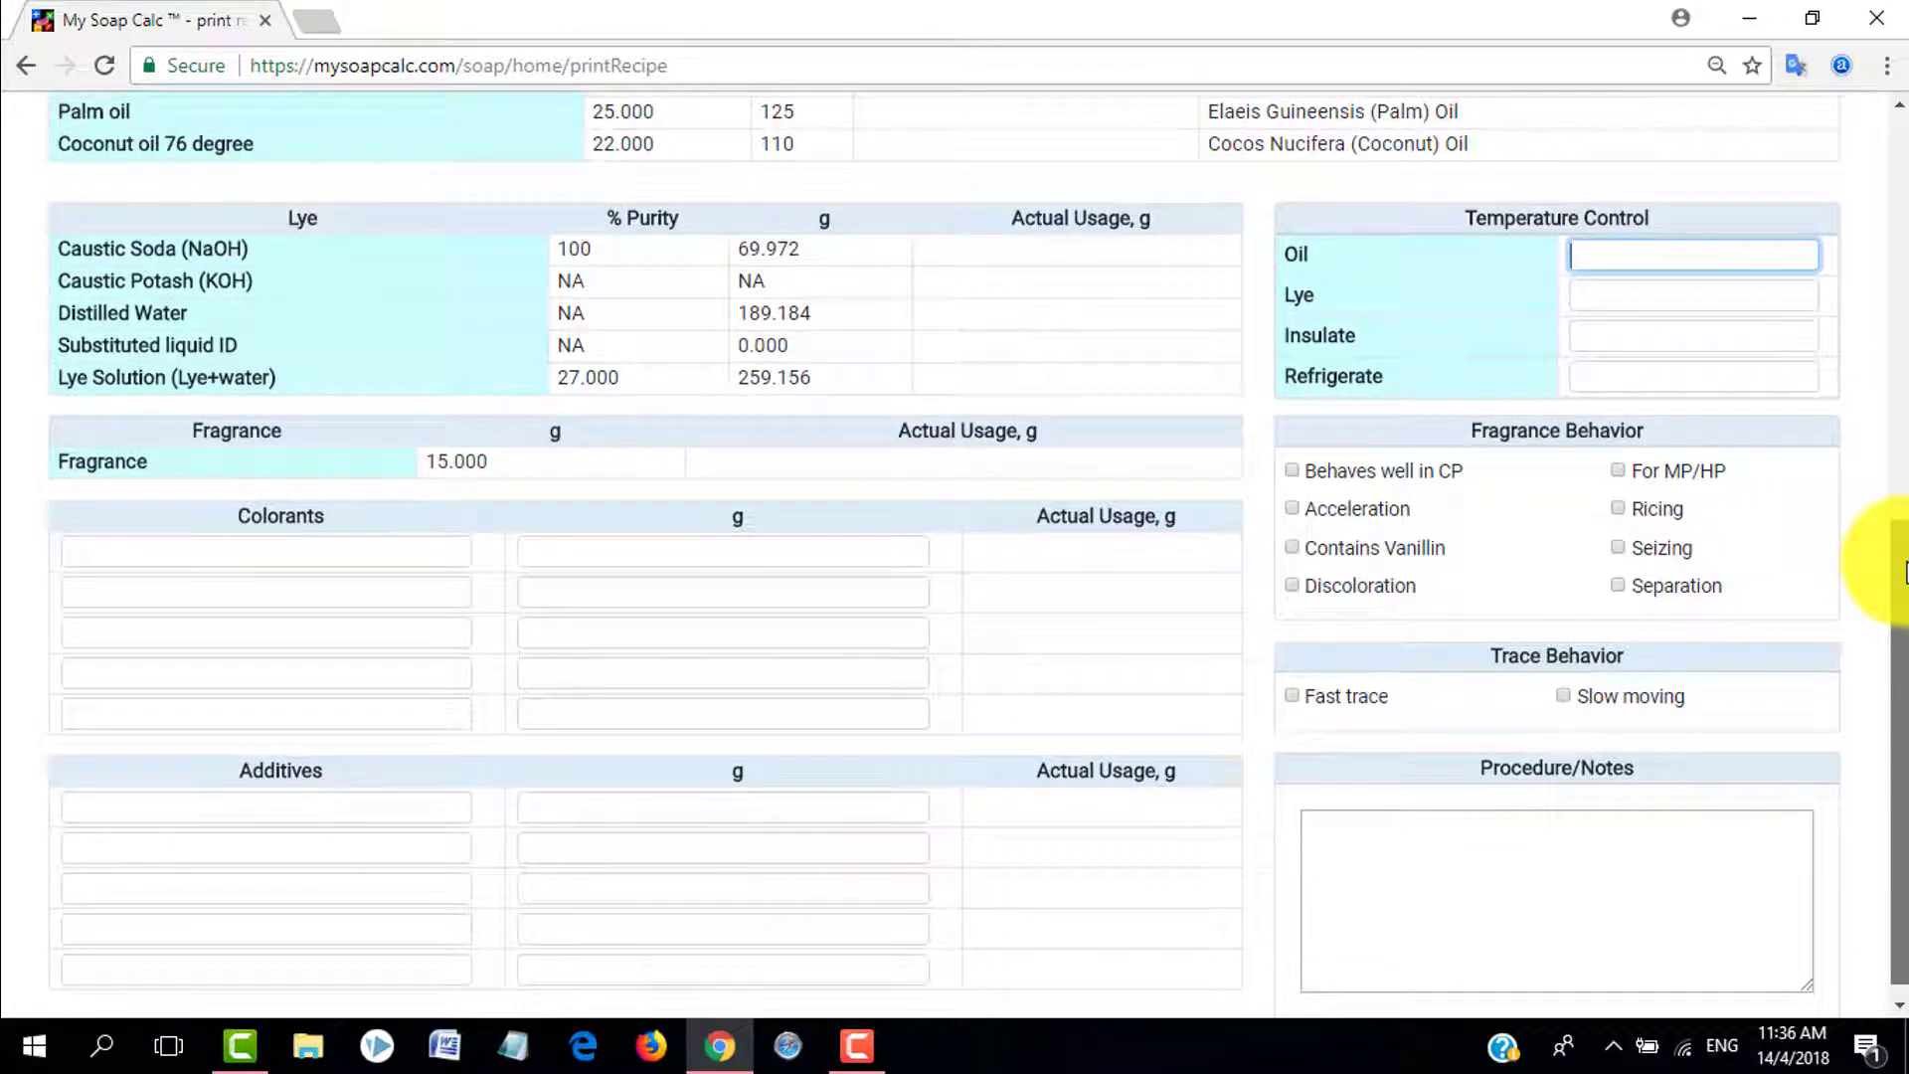
pyautogui.moveTo(1904, 574); pyautogui.dragTo(1904, 589)
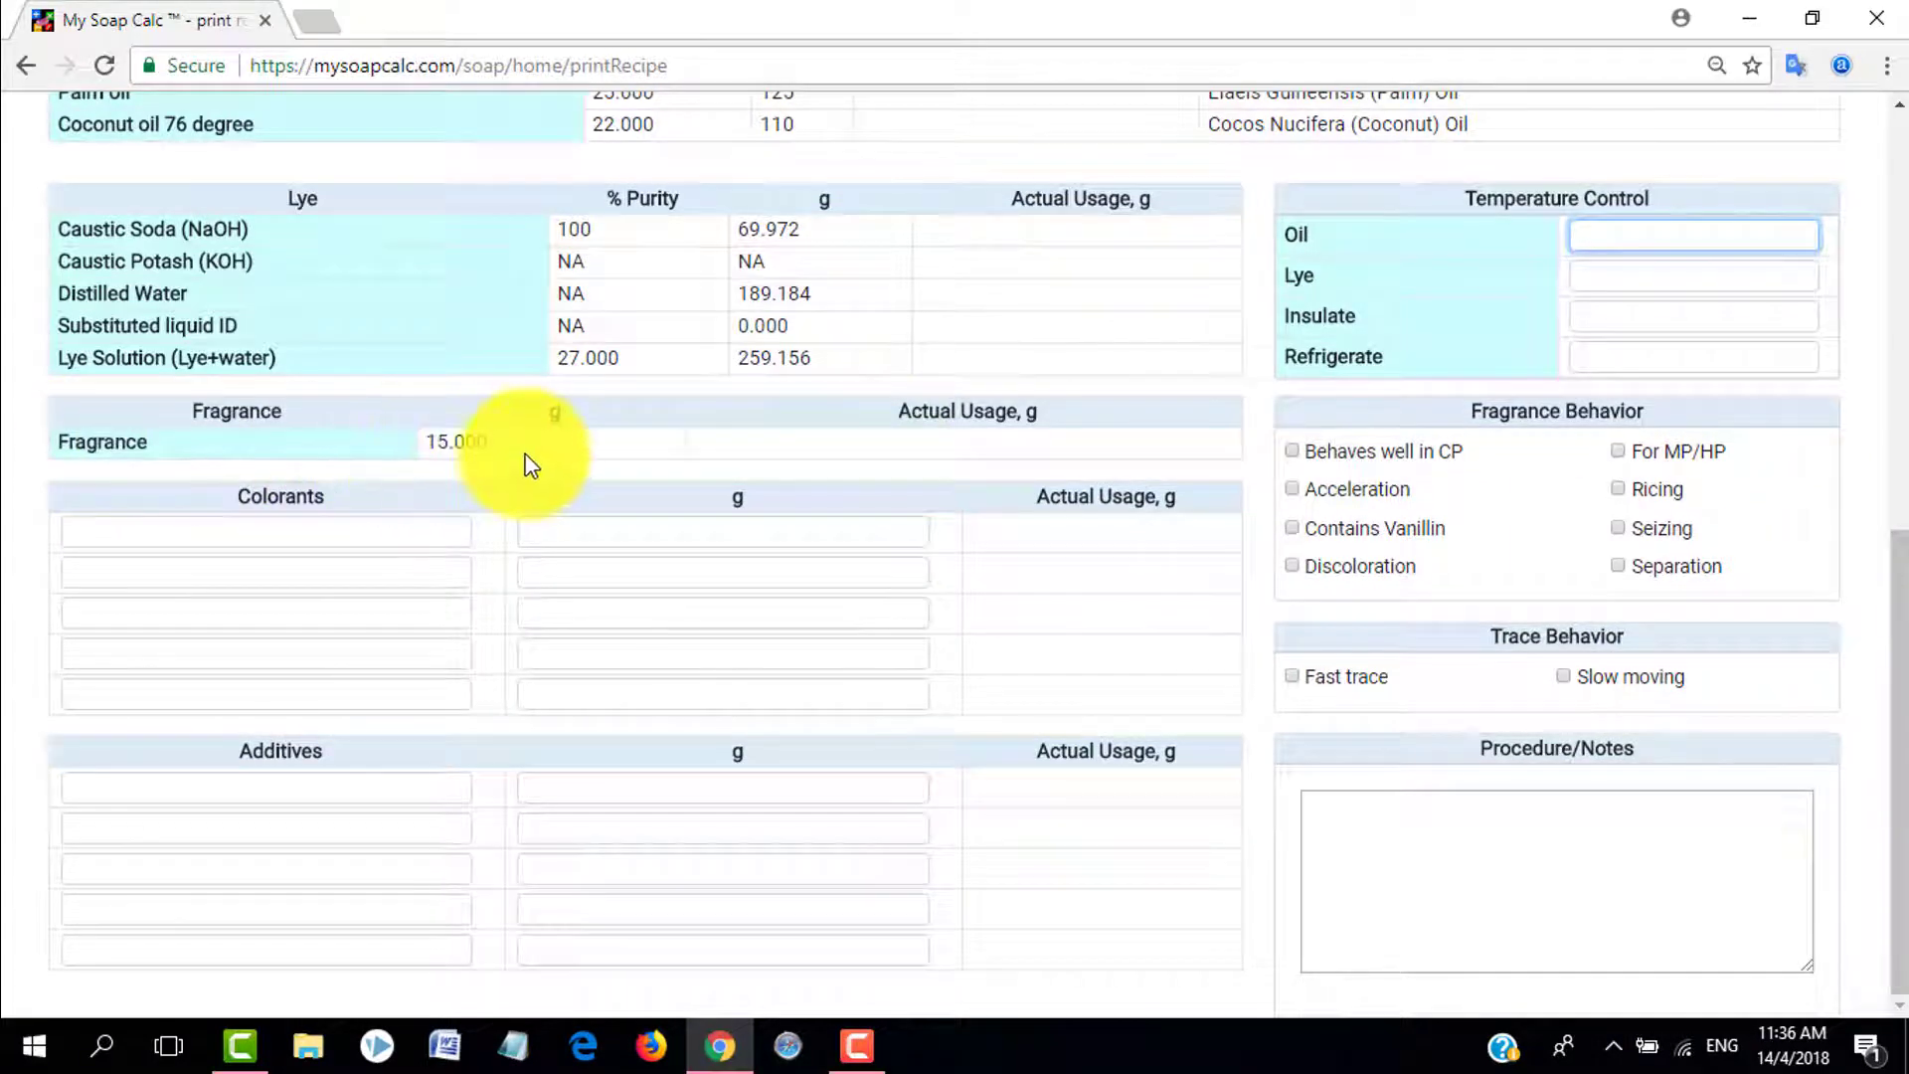
# - Enter Really red mica as the first colorant with an amount of 1 tsp
pyautogui.click(528, 461)
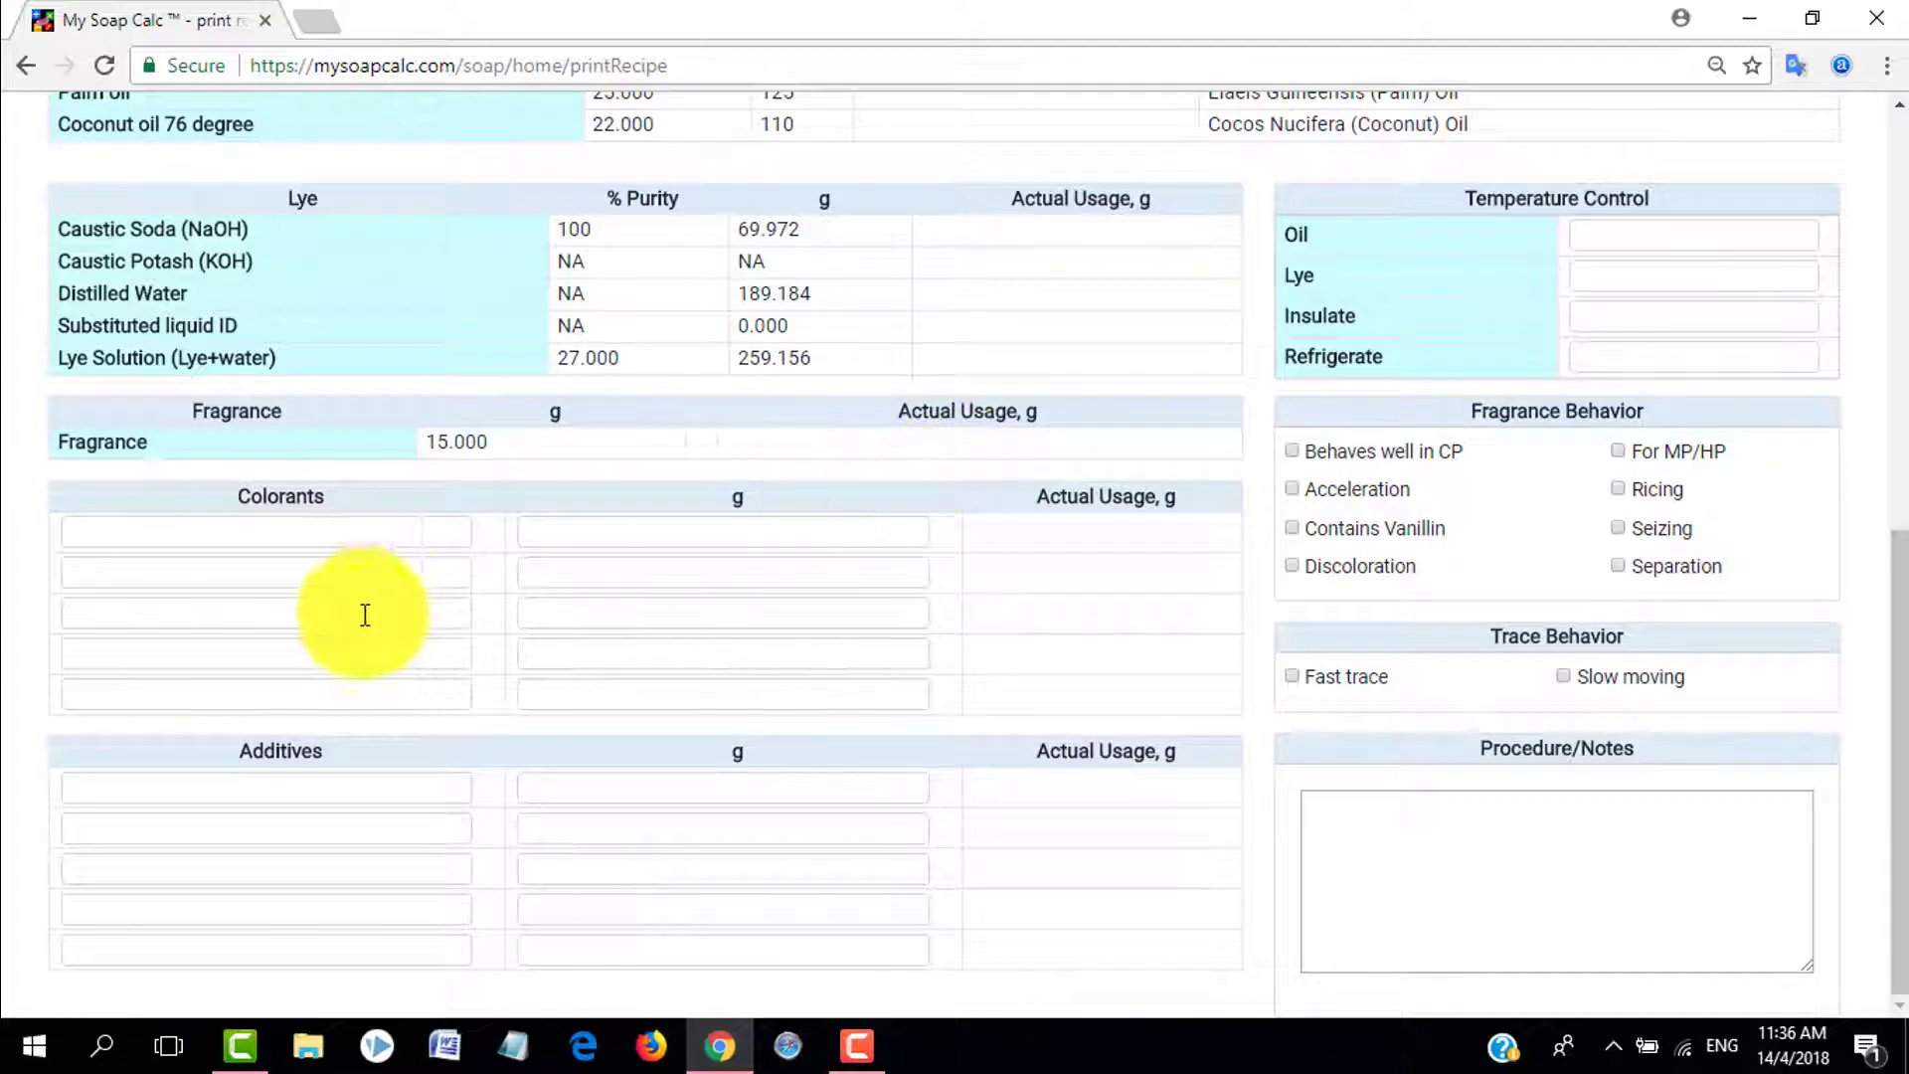
pyautogui.click(356, 535)
pyautogui.write('R')
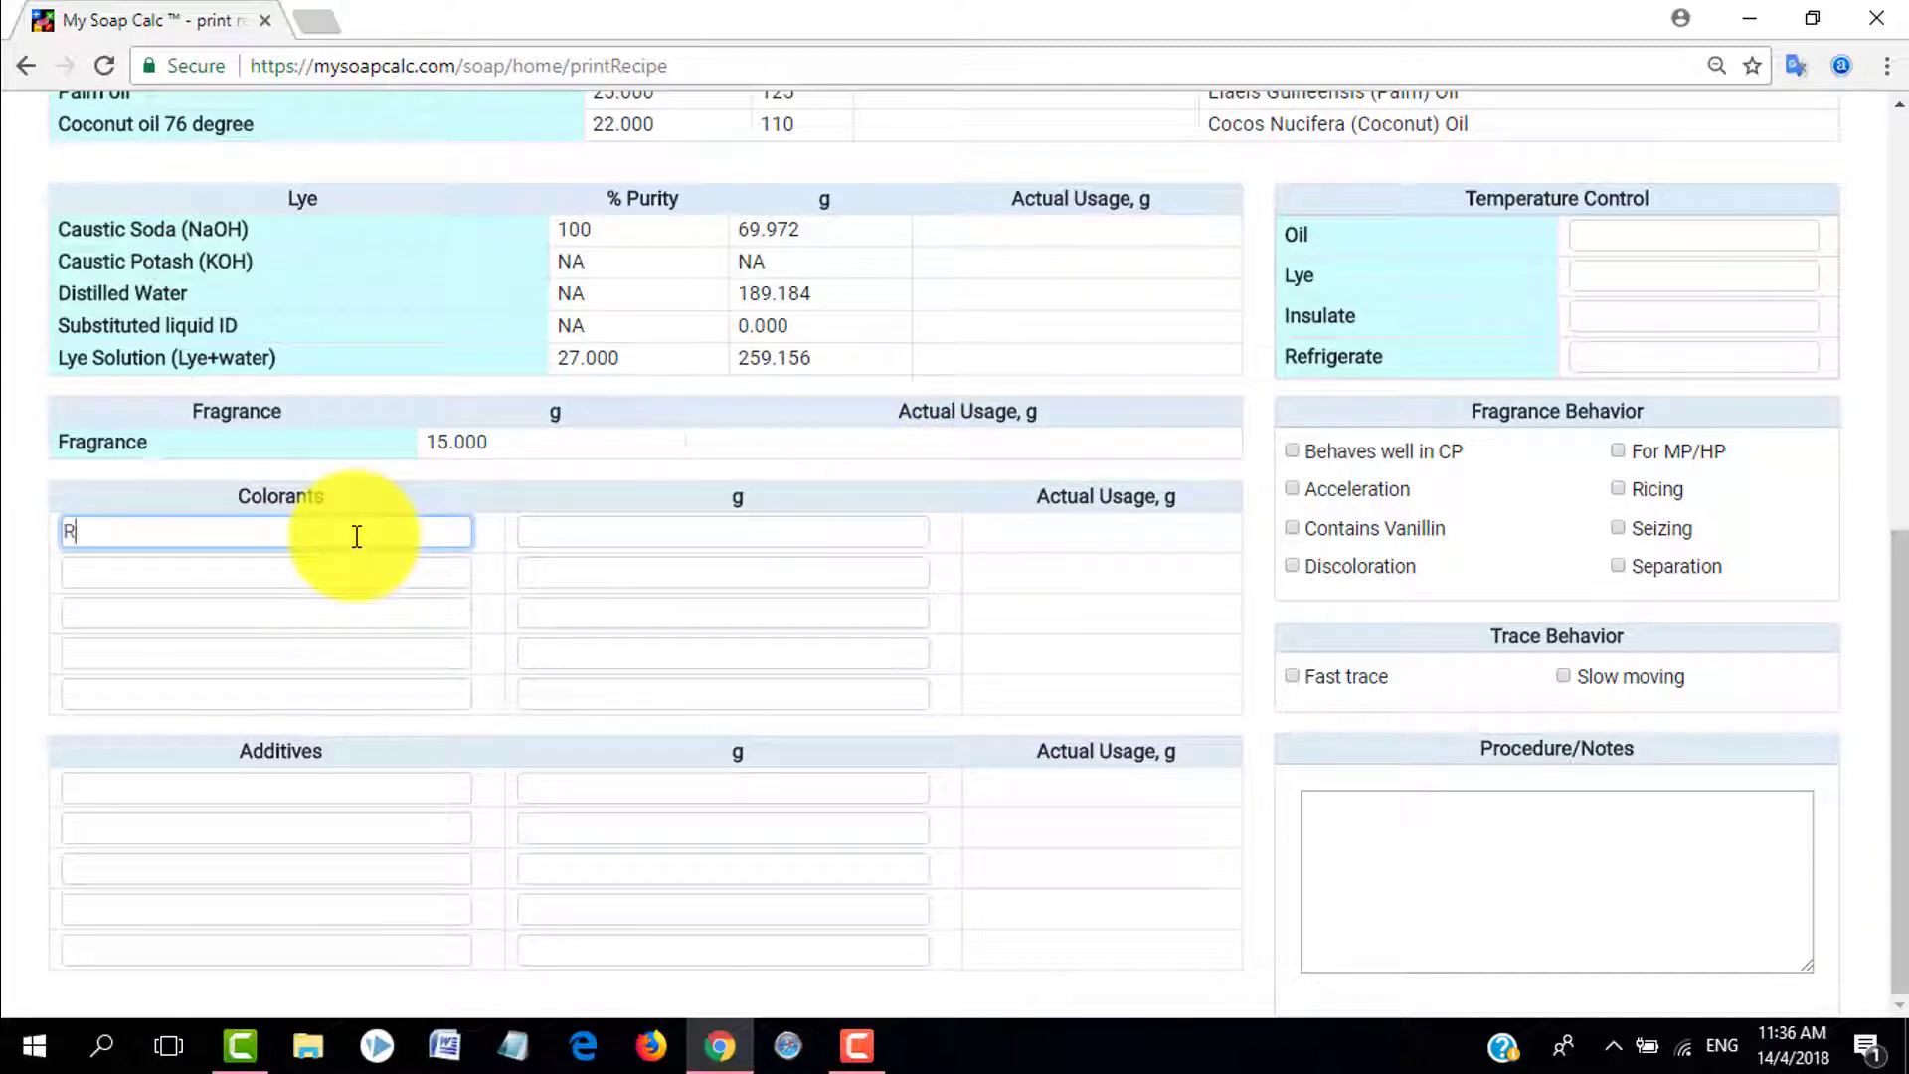
pyautogui.write('eally red mica')
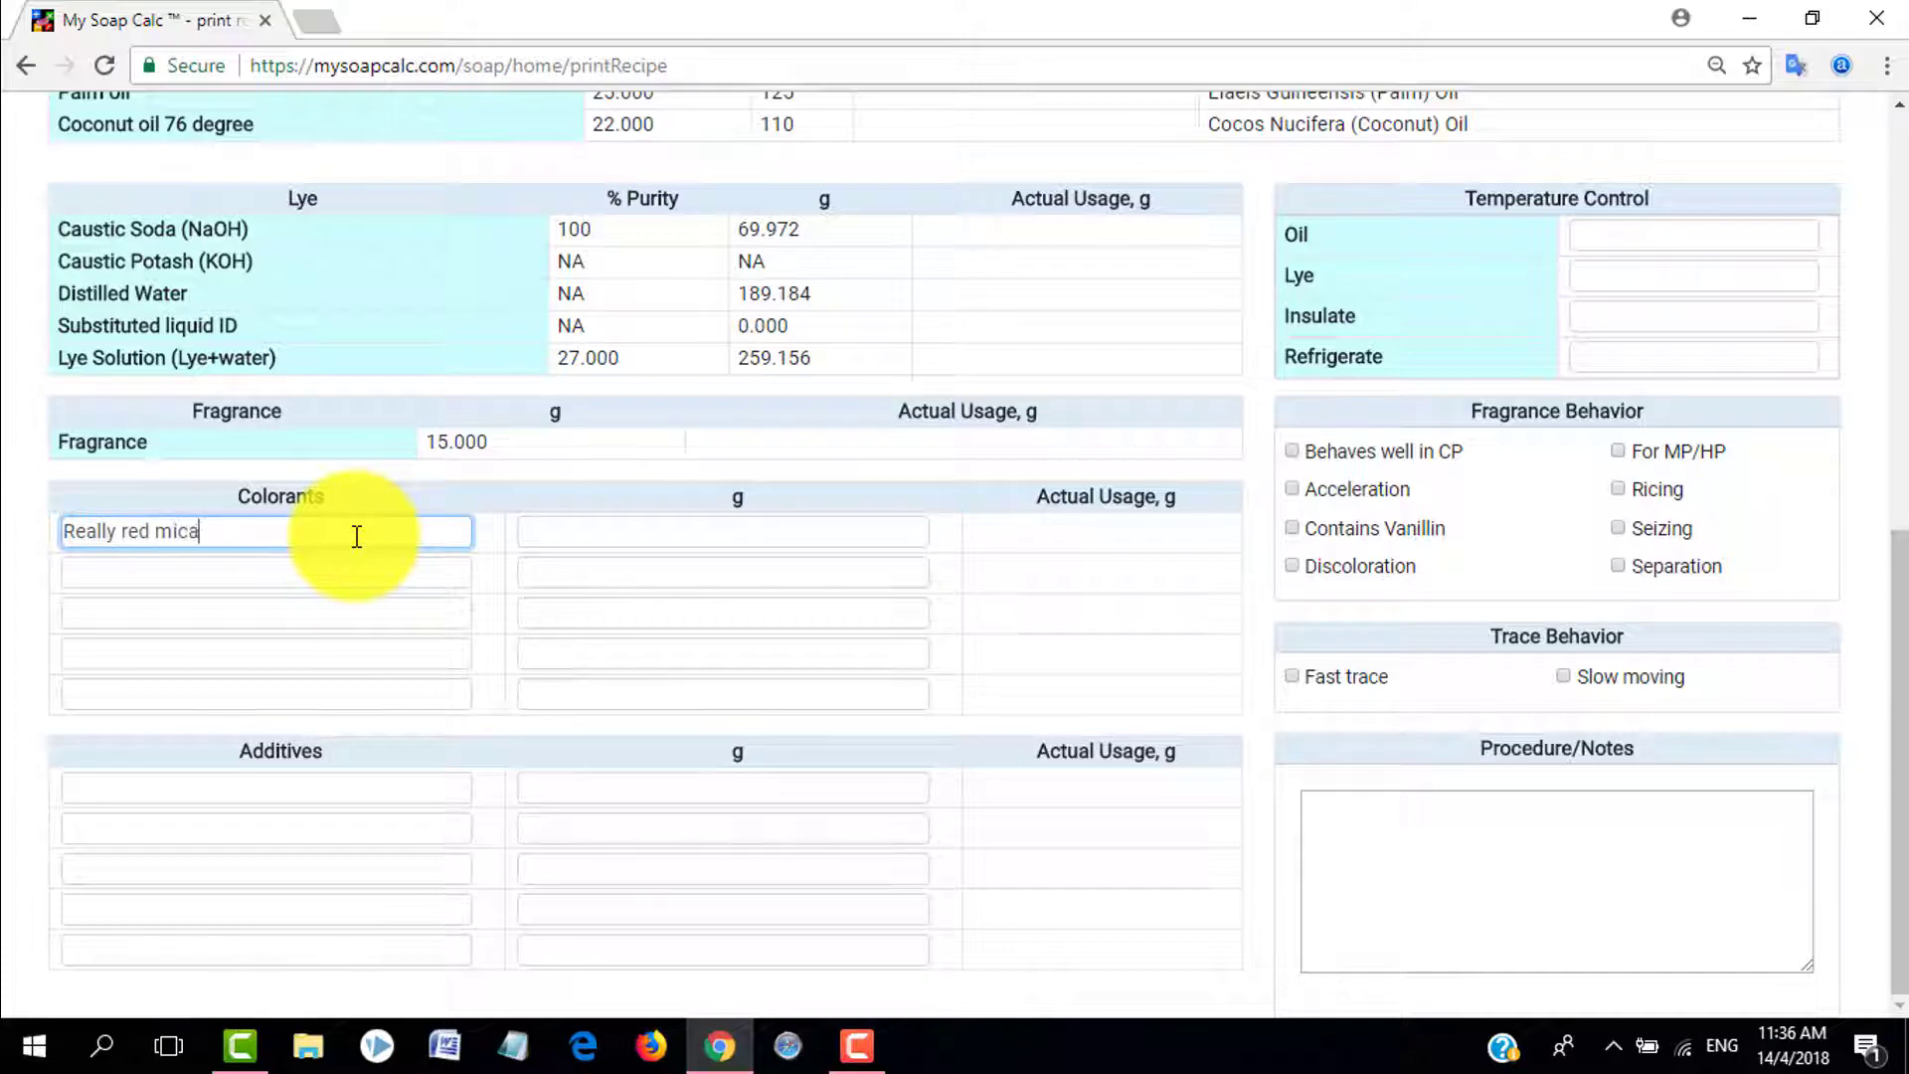
pyautogui.click(528, 537)
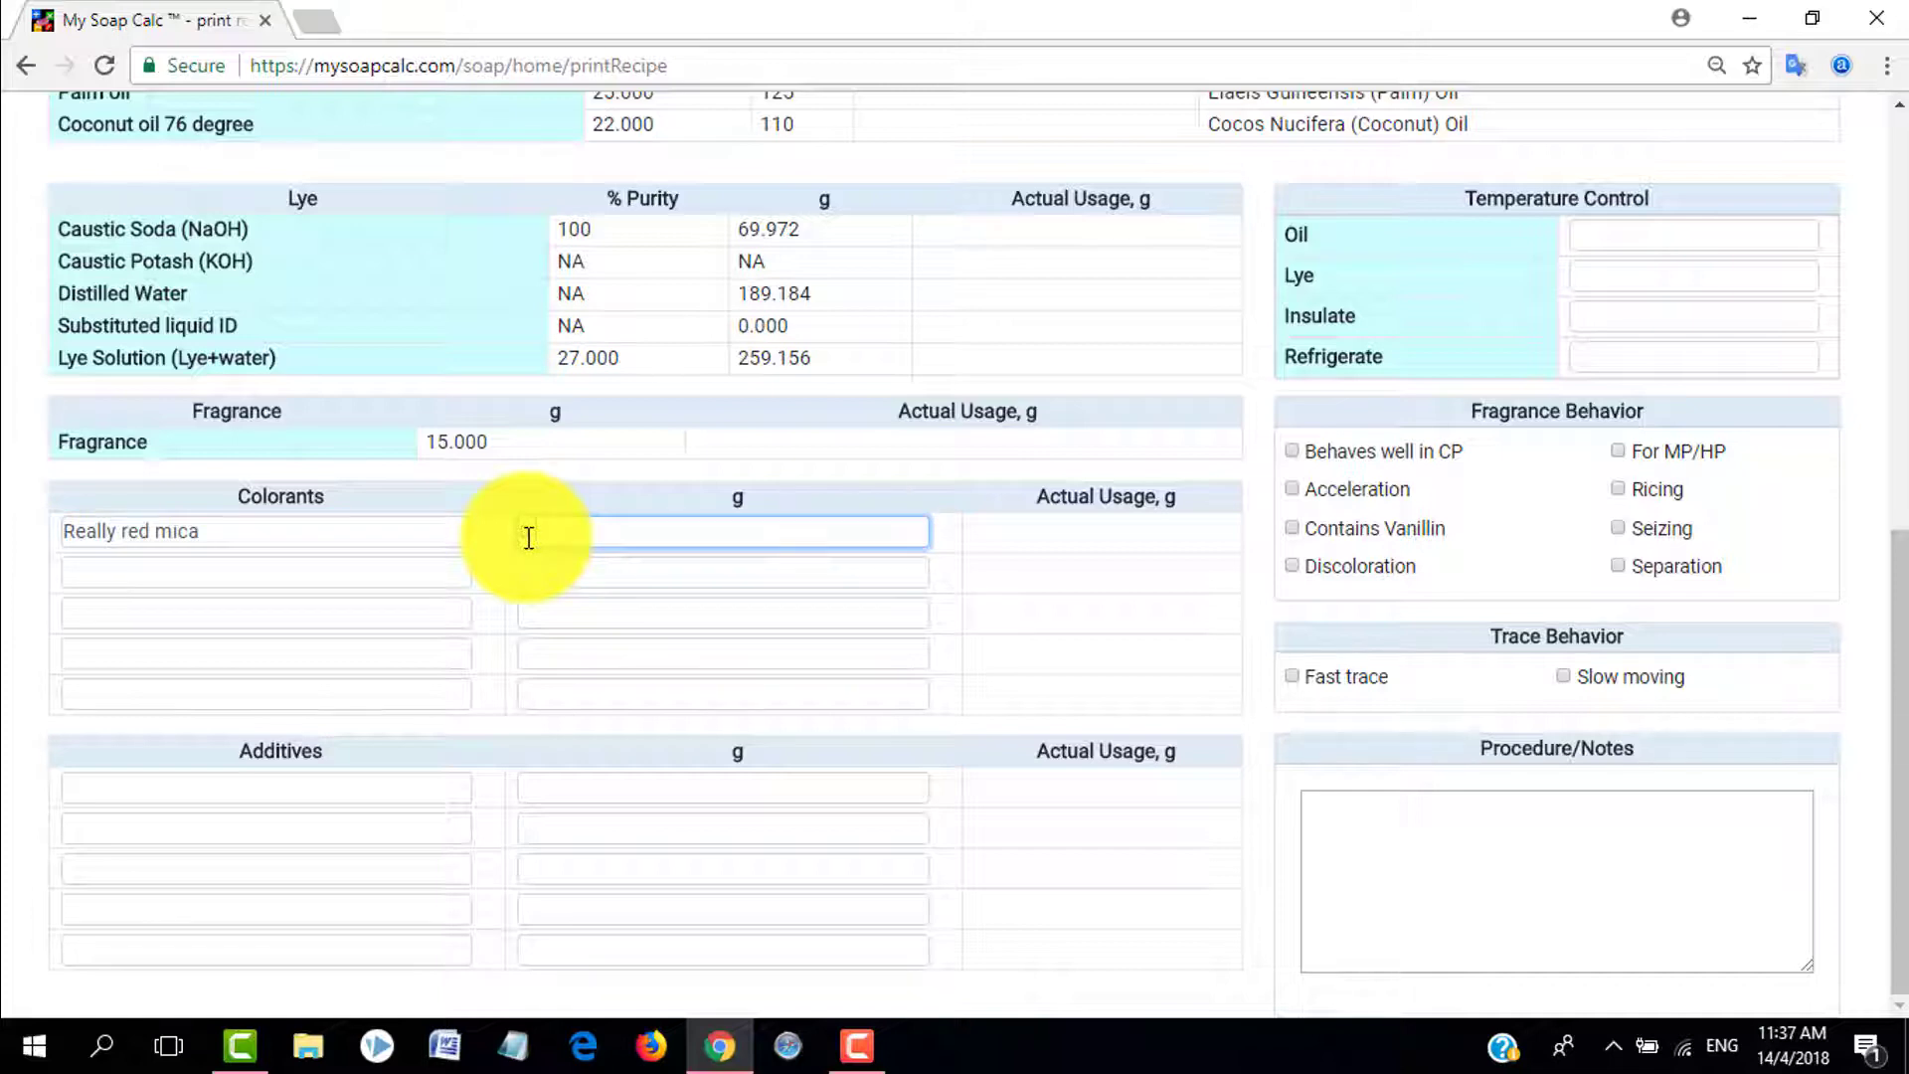
pyautogui.write('5')
pyautogui.write('g')
pyautogui.write('p')
pyautogui.press('BackSpace')
pyautogui.write('tsp1')
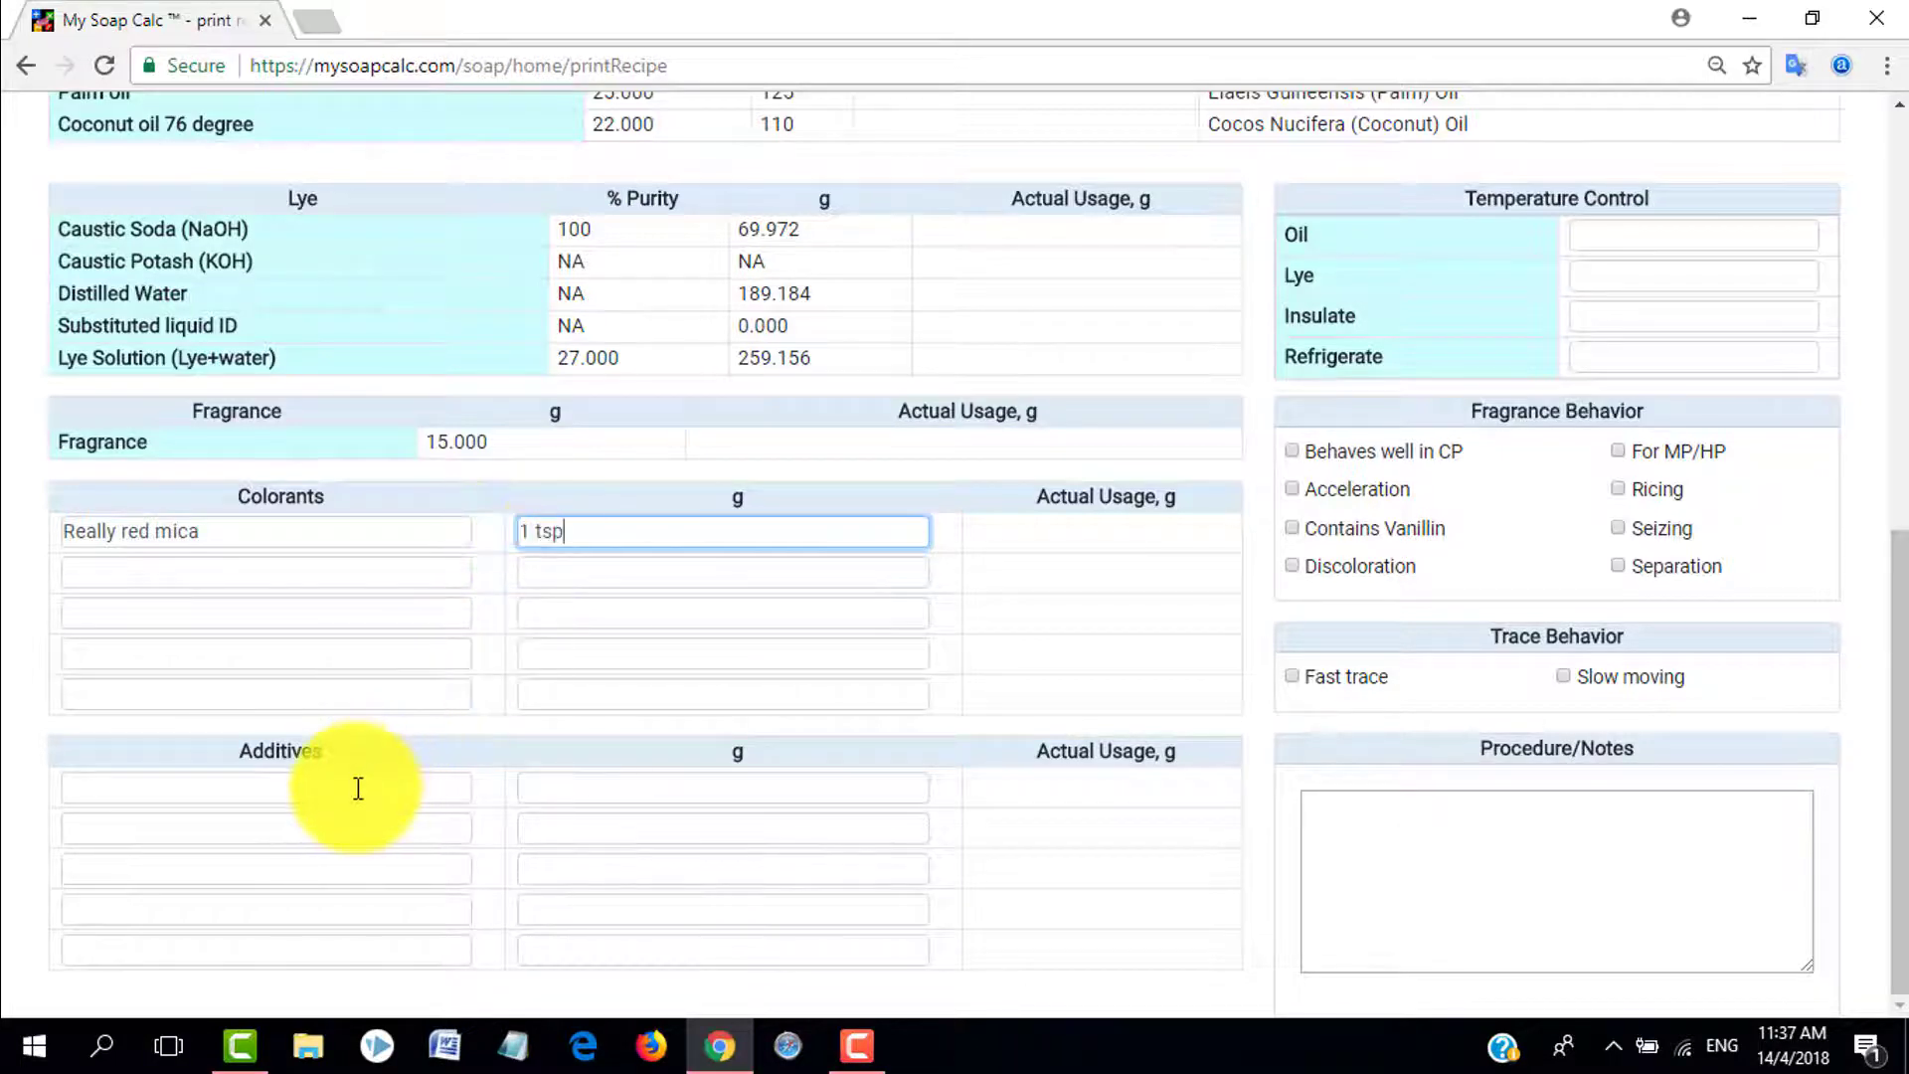
pyautogui.click(360, 787)
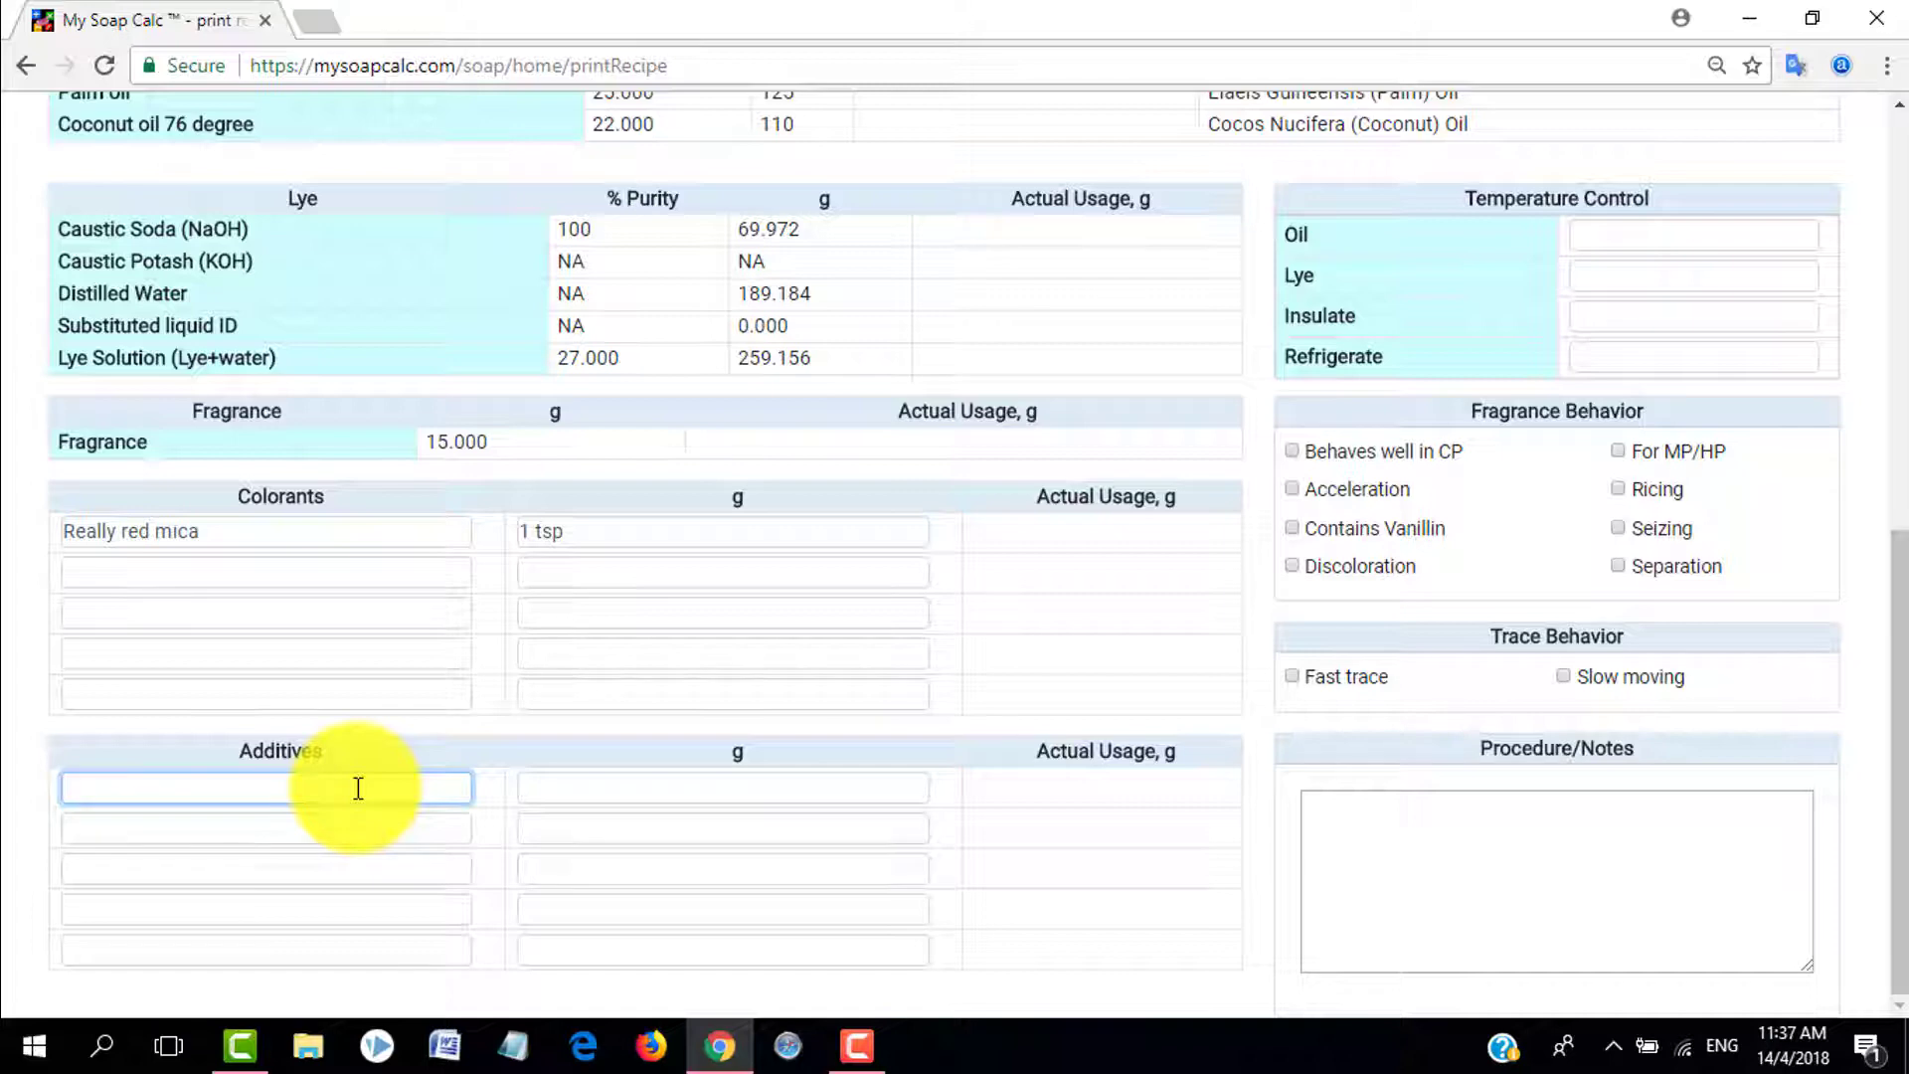
# - Enter Green clay as the first additive at 0.5 grams
pyautogui.write('Green clay')
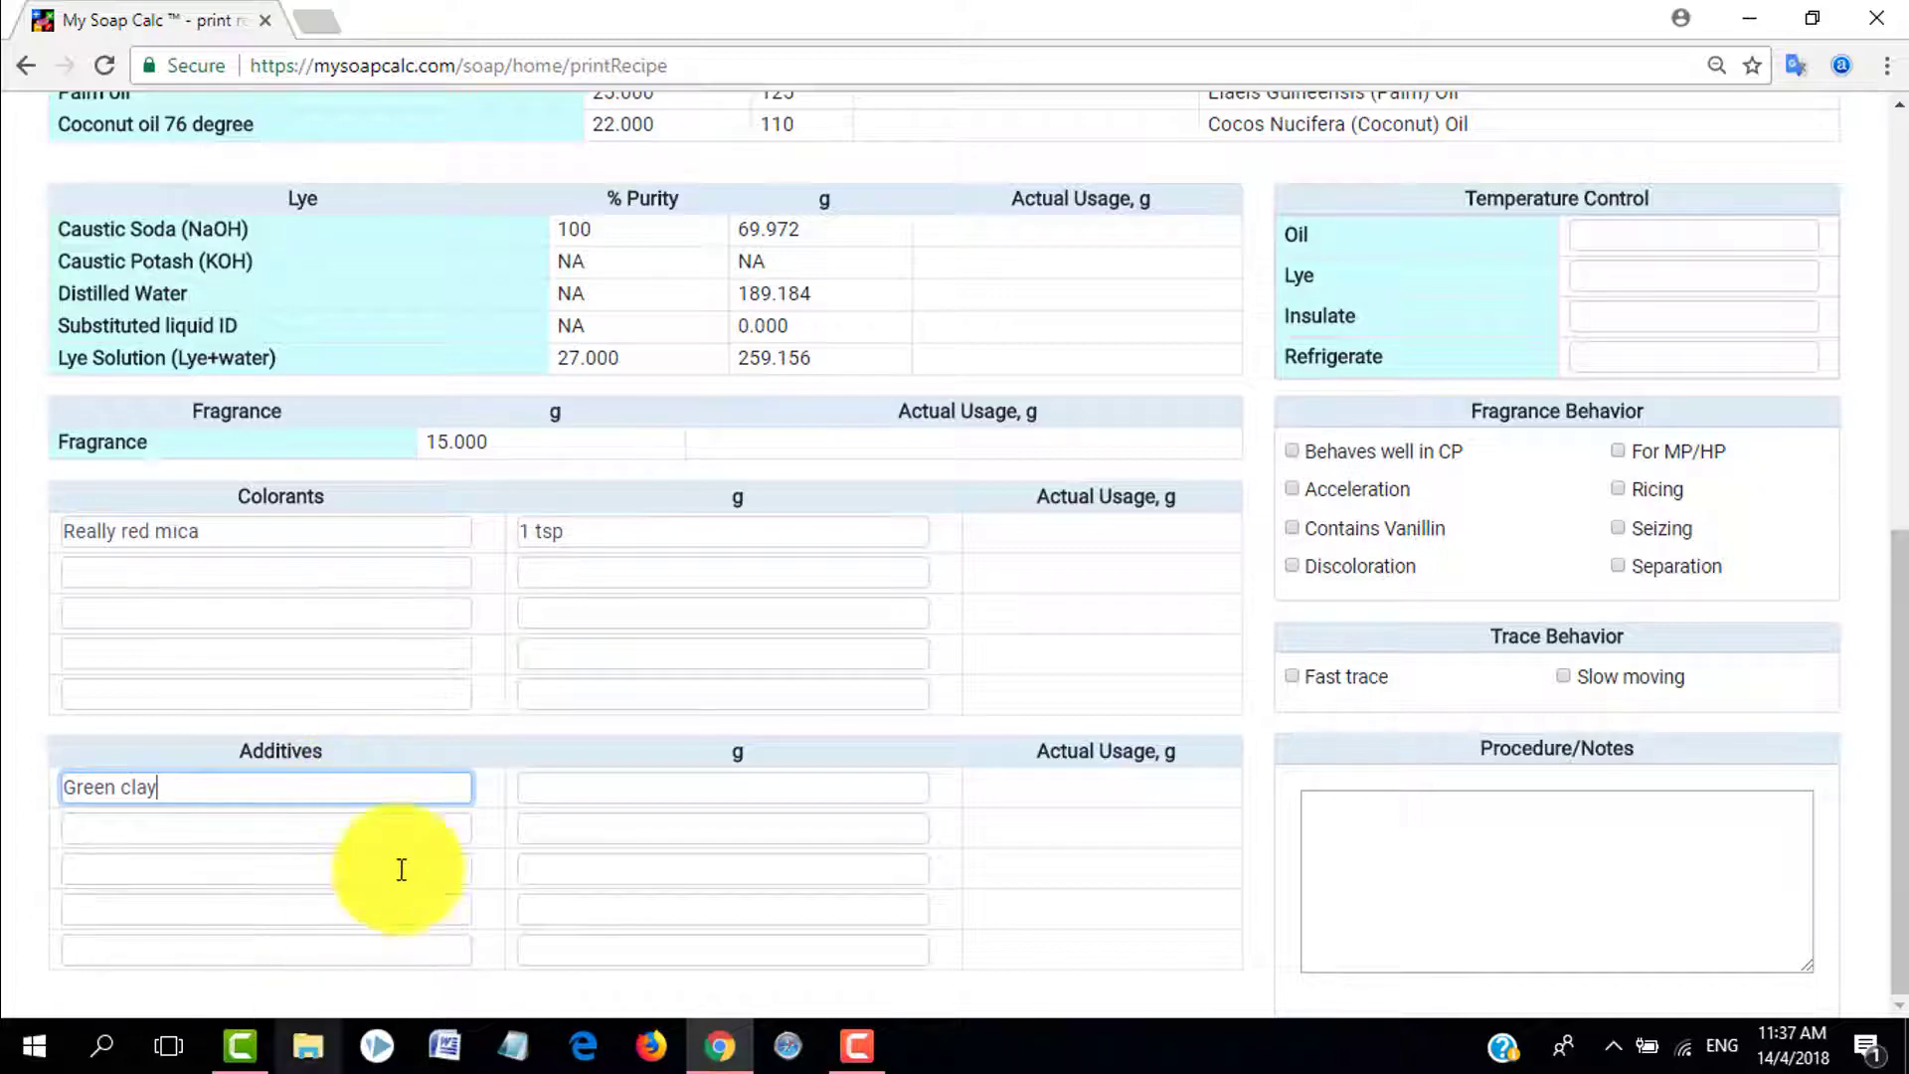
pyautogui.click(581, 798)
pyautogui.write('0')
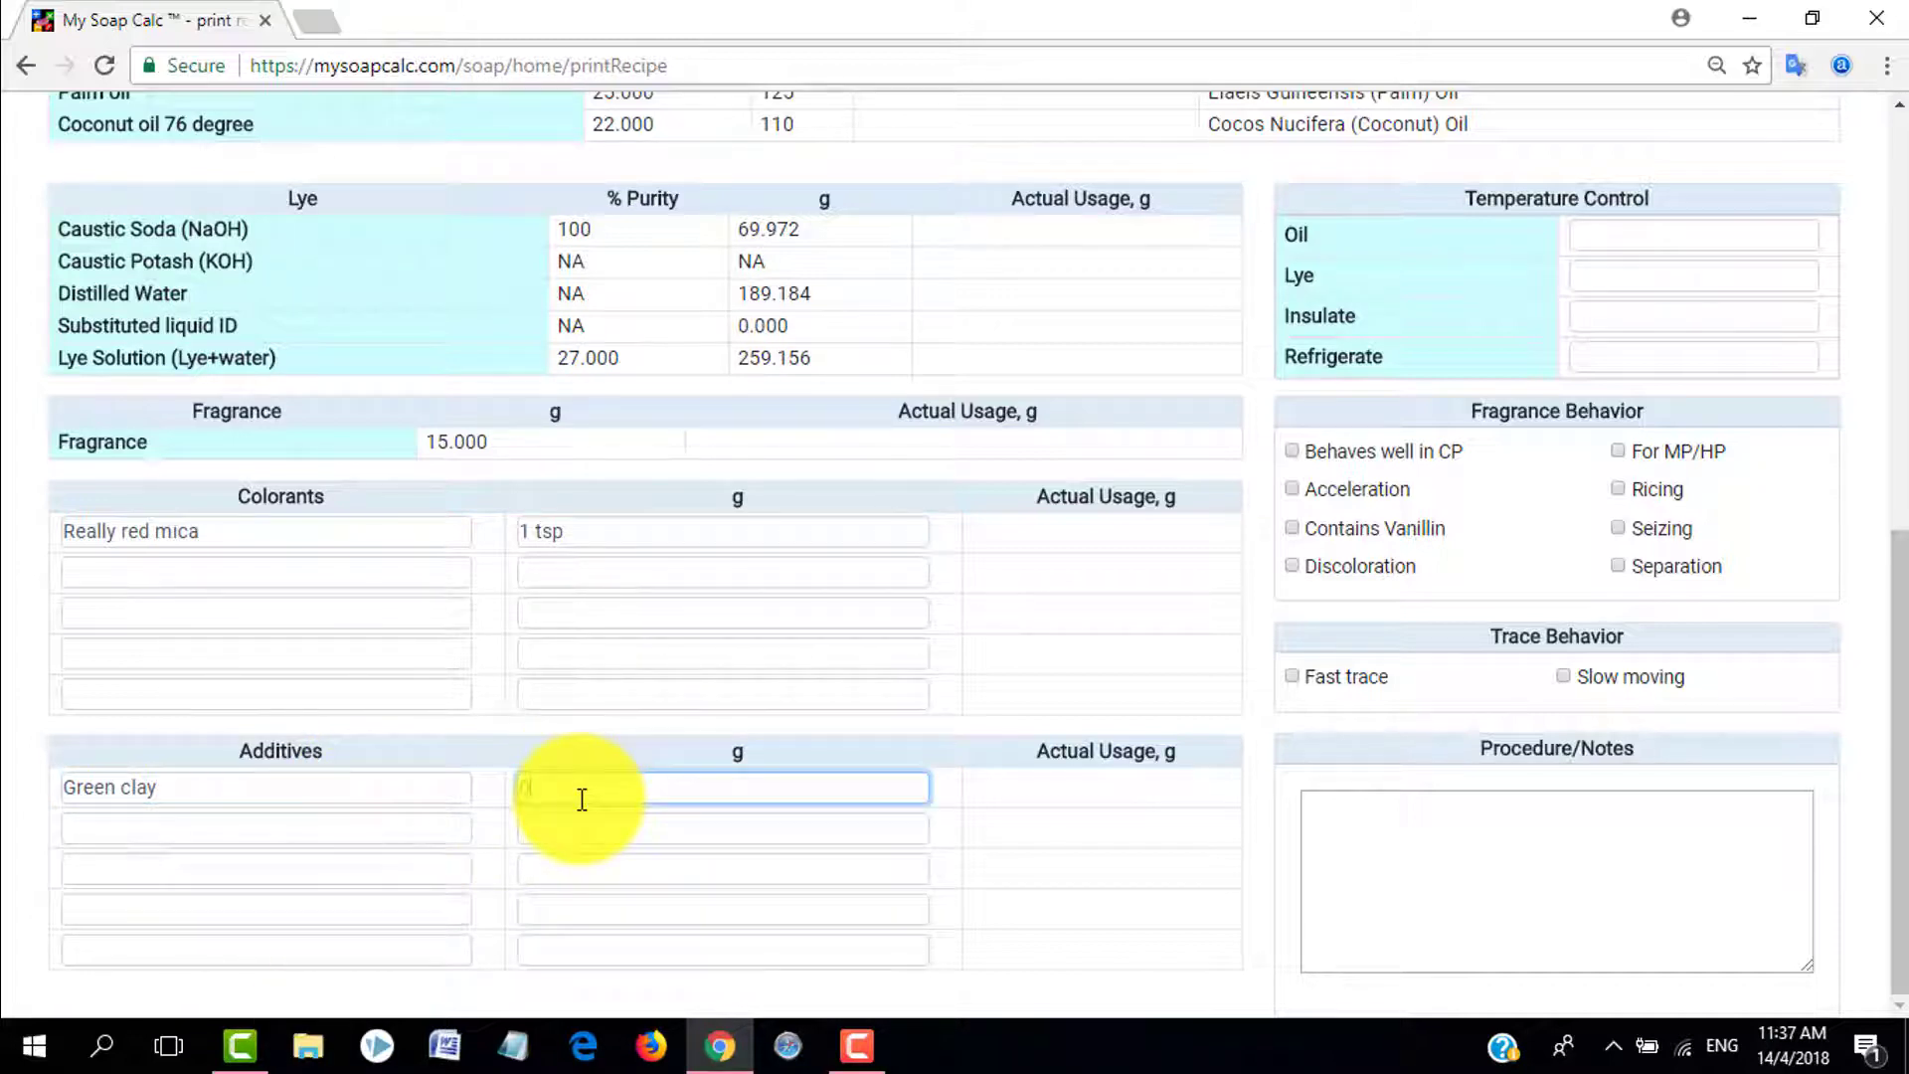
pyautogui.write('.5 grams')
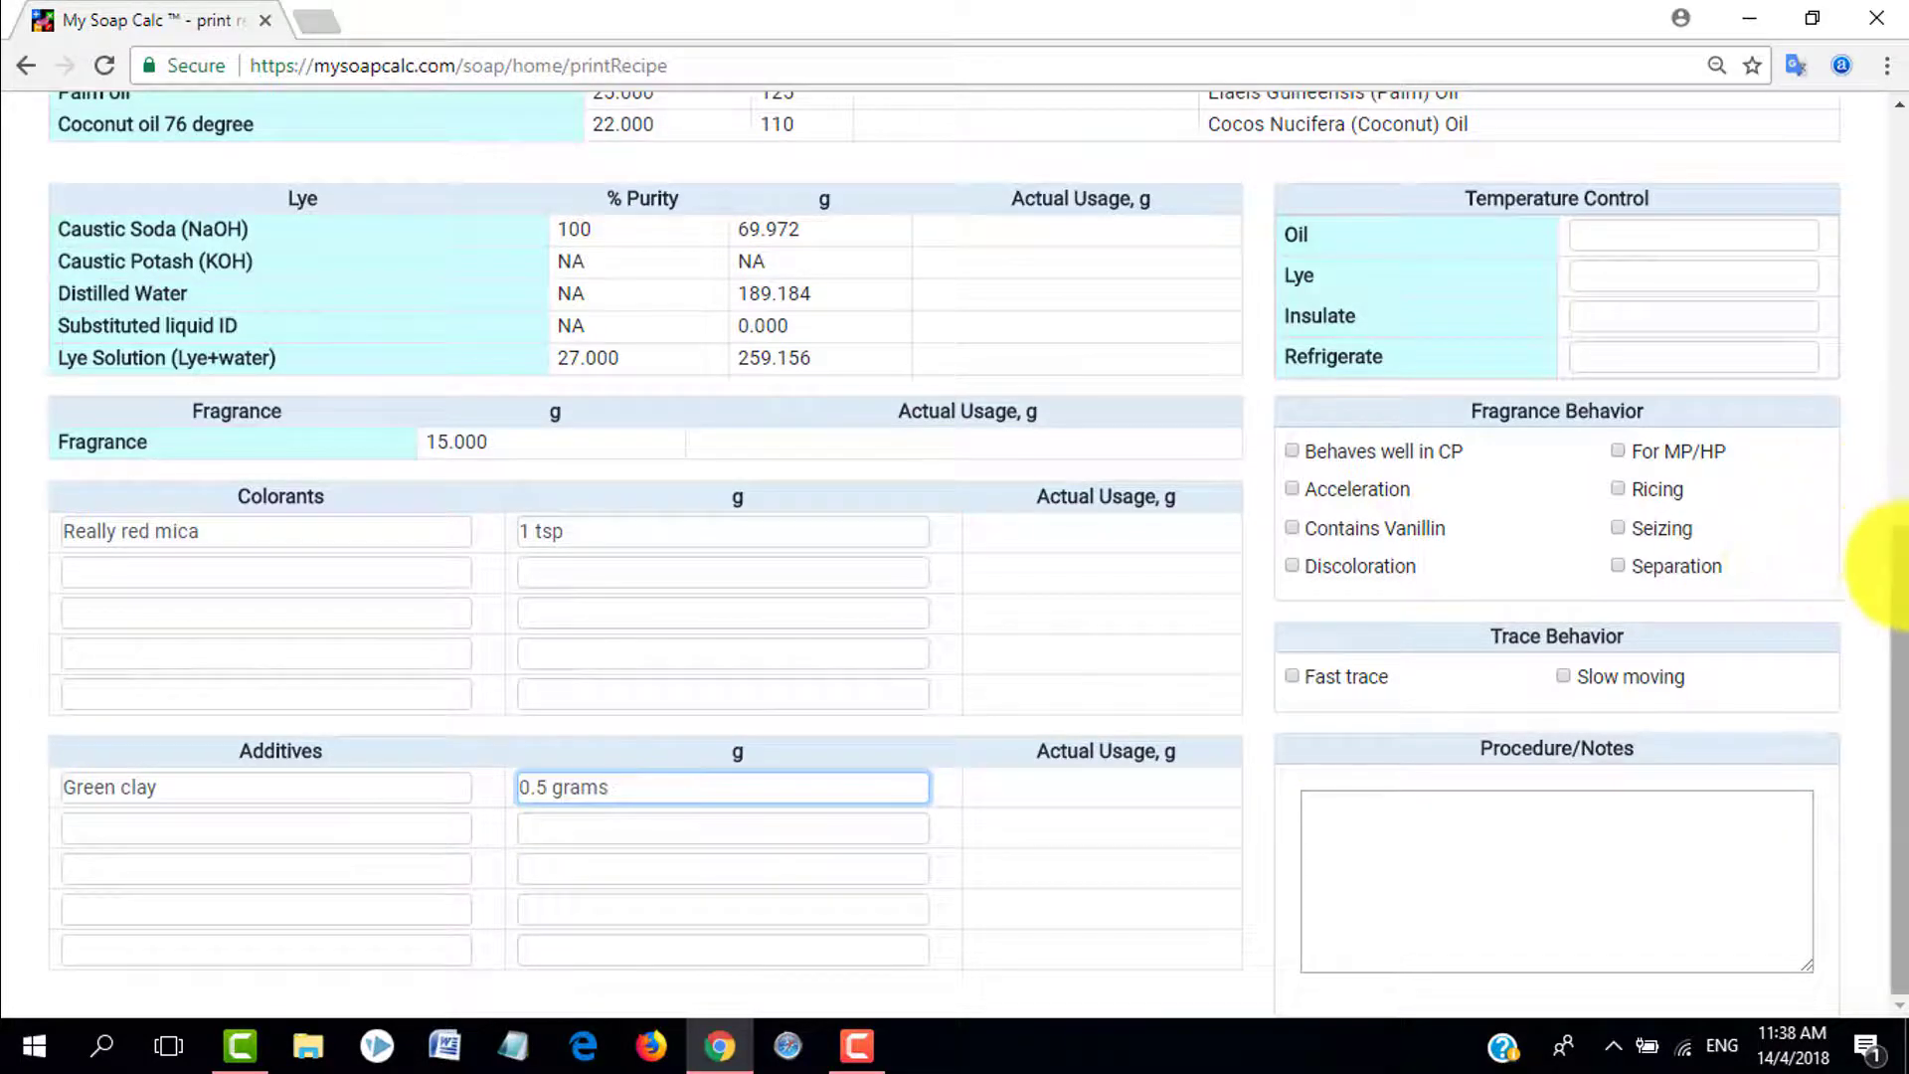
# - Type trial text in the Procedure/Notes box, erase it, and return to the top of the sheet
pyautogui.click(1631, 875)
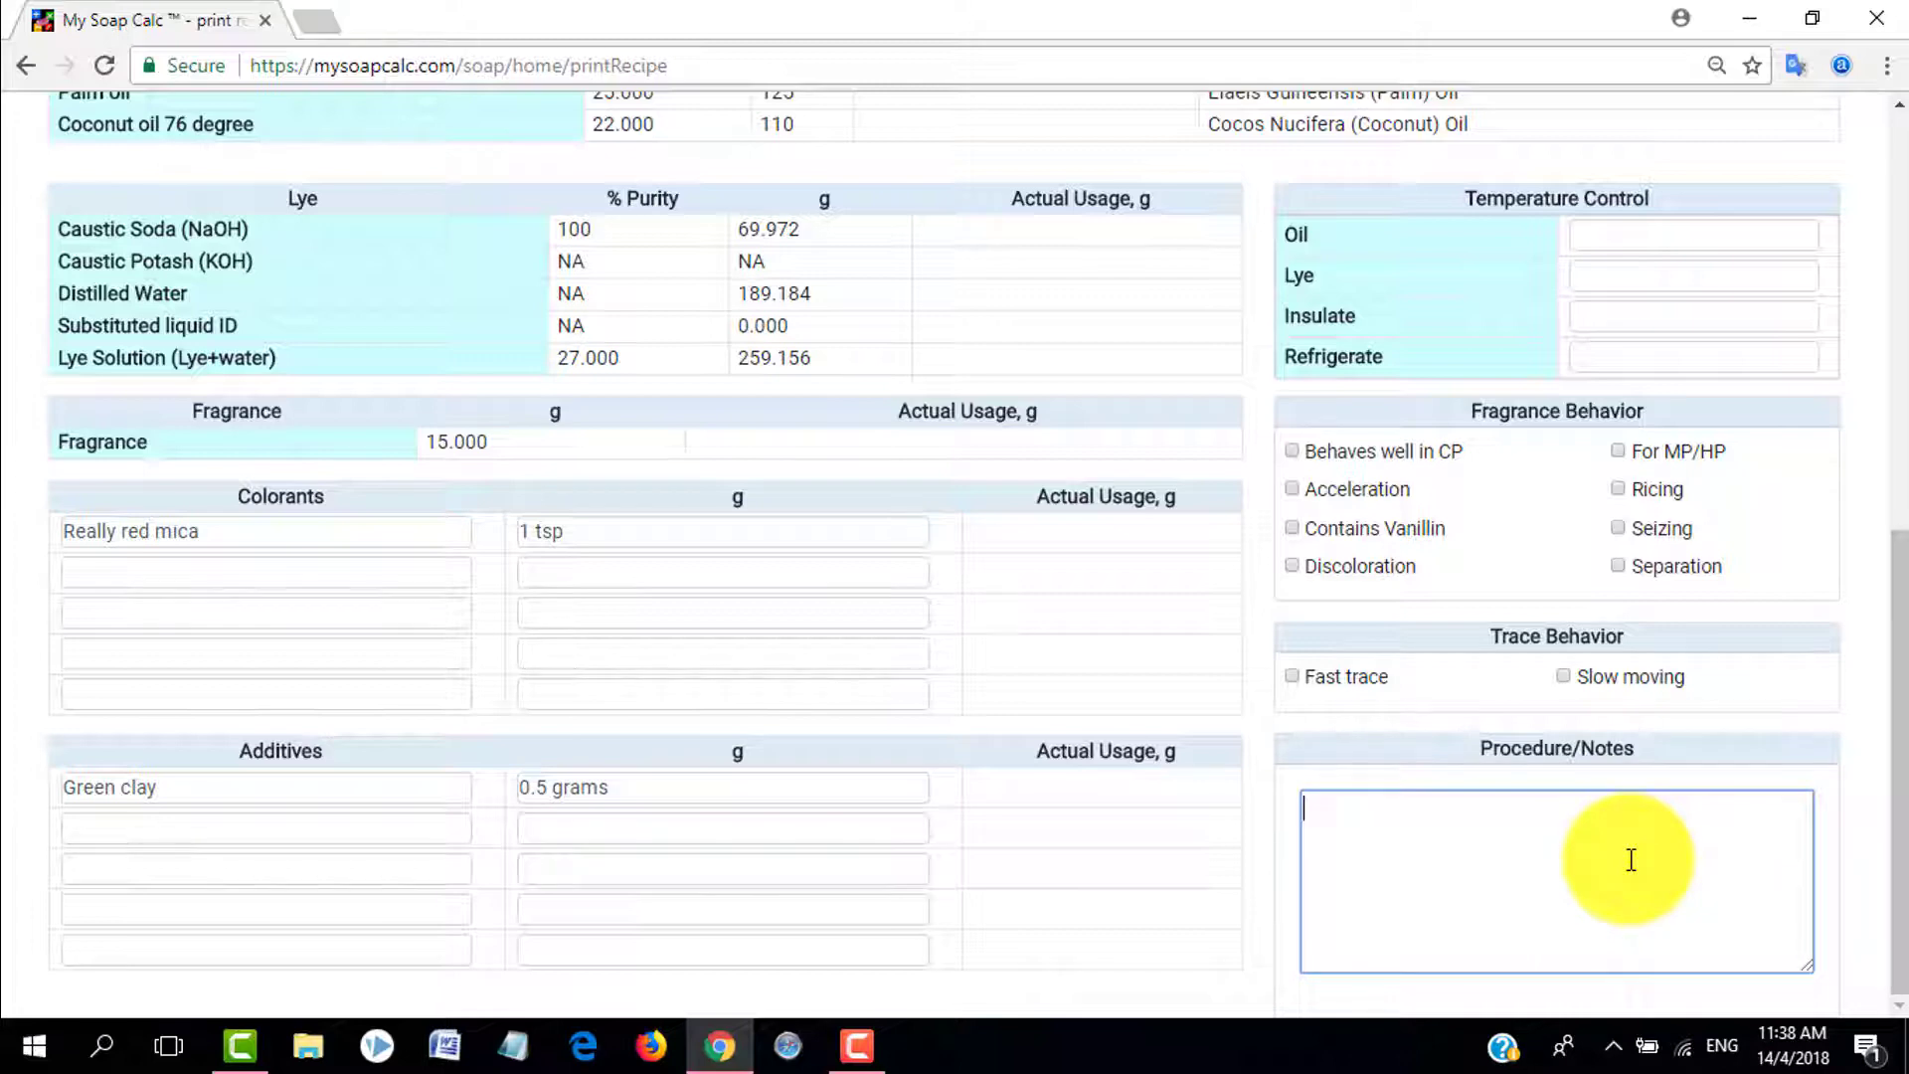
pyautogui.write('Text Field')
pyautogui.press('BackSpace')
pyautogui.press('BackSpace')
pyautogui.press('BackSpace')
pyautogui.press('BackSpace')
pyautogui.press('BackSpace')
pyautogui.press('BackSpace')
pyautogui.press('BackSpace')
pyautogui.press('BackSpace')
pyautogui.press('BackSpace')
pyautogui.press('BackSpace')
pyautogui.write('Oi')
pyautogui.press('BackSpace')
pyautogui.write('uci')
pyautogui.press('BackSpace')
pyautogui.press('BackSpace')
pyautogui.write('ick demo')
pyautogui.press('BackSpace')
pyautogui.press('BackSpace')
pyautogui.press('BackSpace')
pyautogui.press('BackSpace')
pyautogui.press('BackSpace')
pyautogui.press('BackSpace')
pyautogui.press('BackSpace')
pyautogui.press('BackSpace')
pyautogui.press('BackSpace')
pyautogui.press('BackSpace')
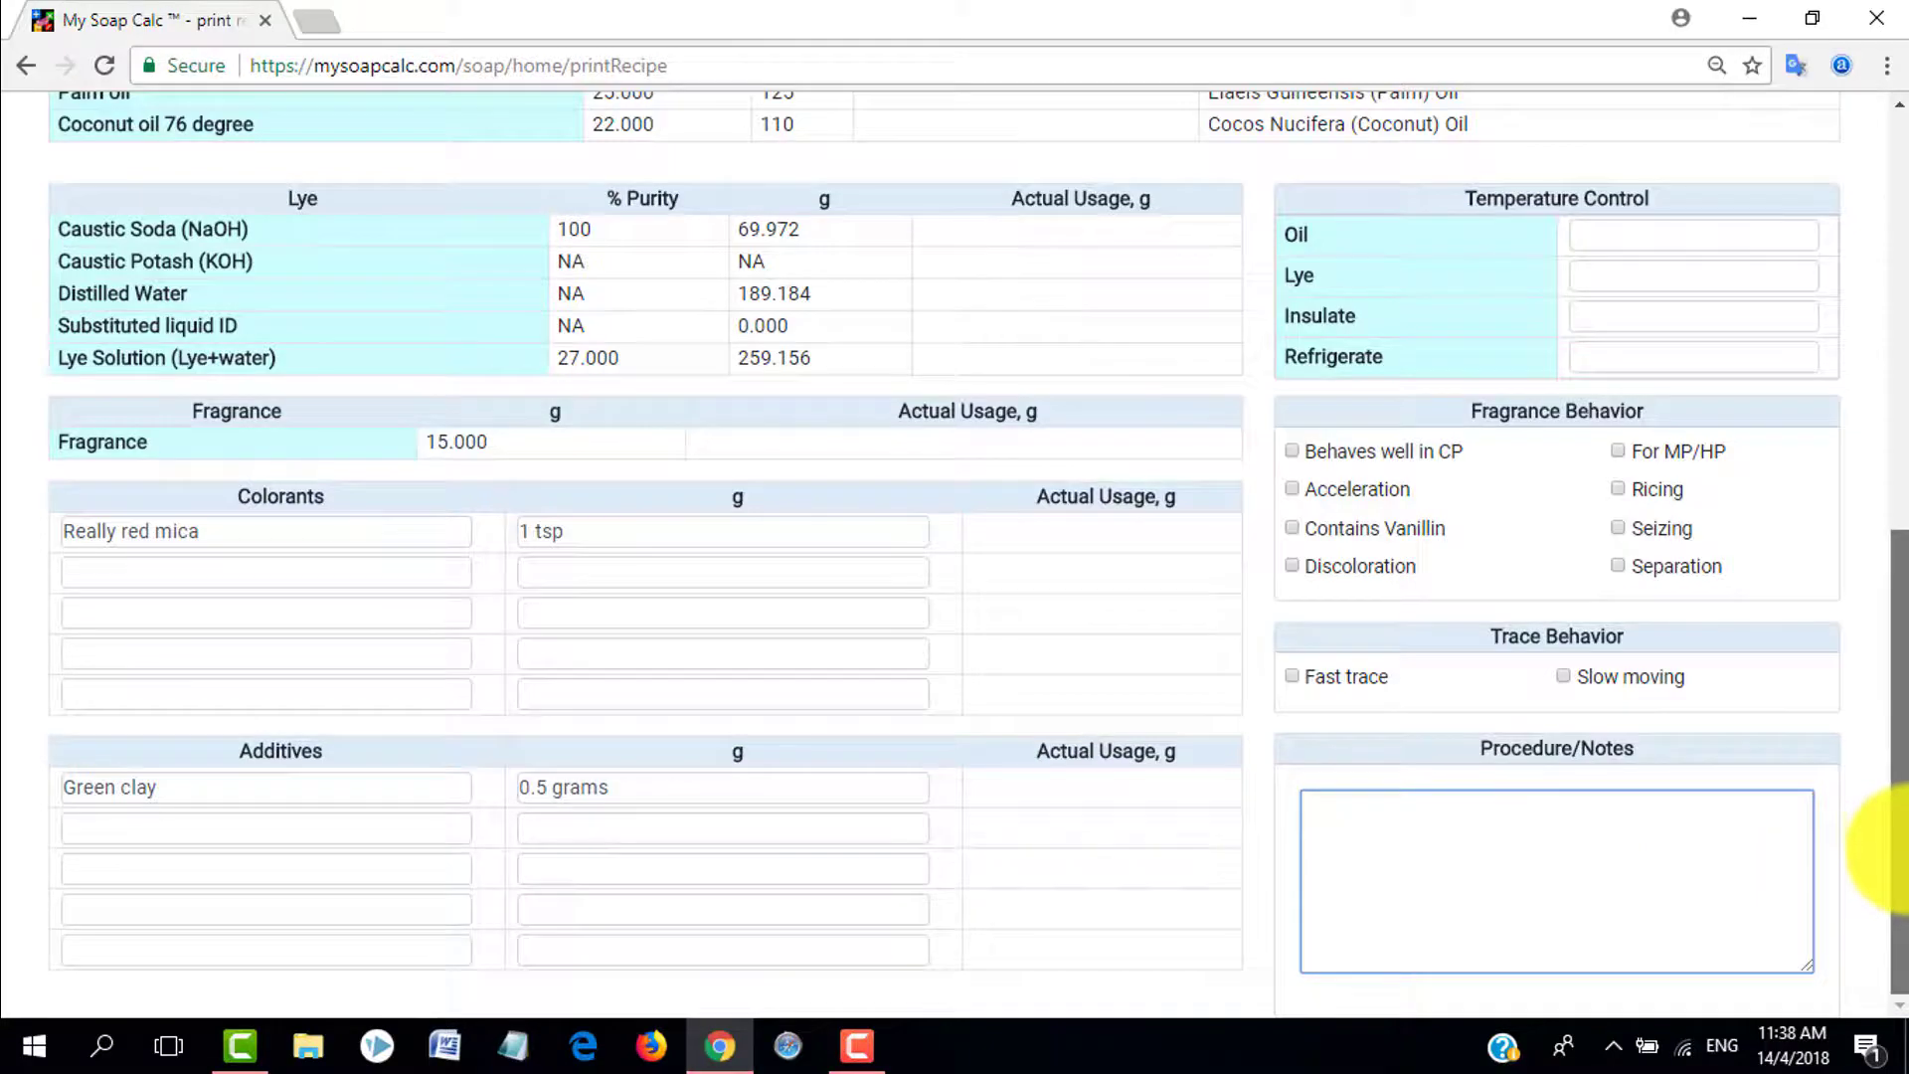
pyautogui.moveTo(1901, 806); pyautogui.dragTo(1901, 341)
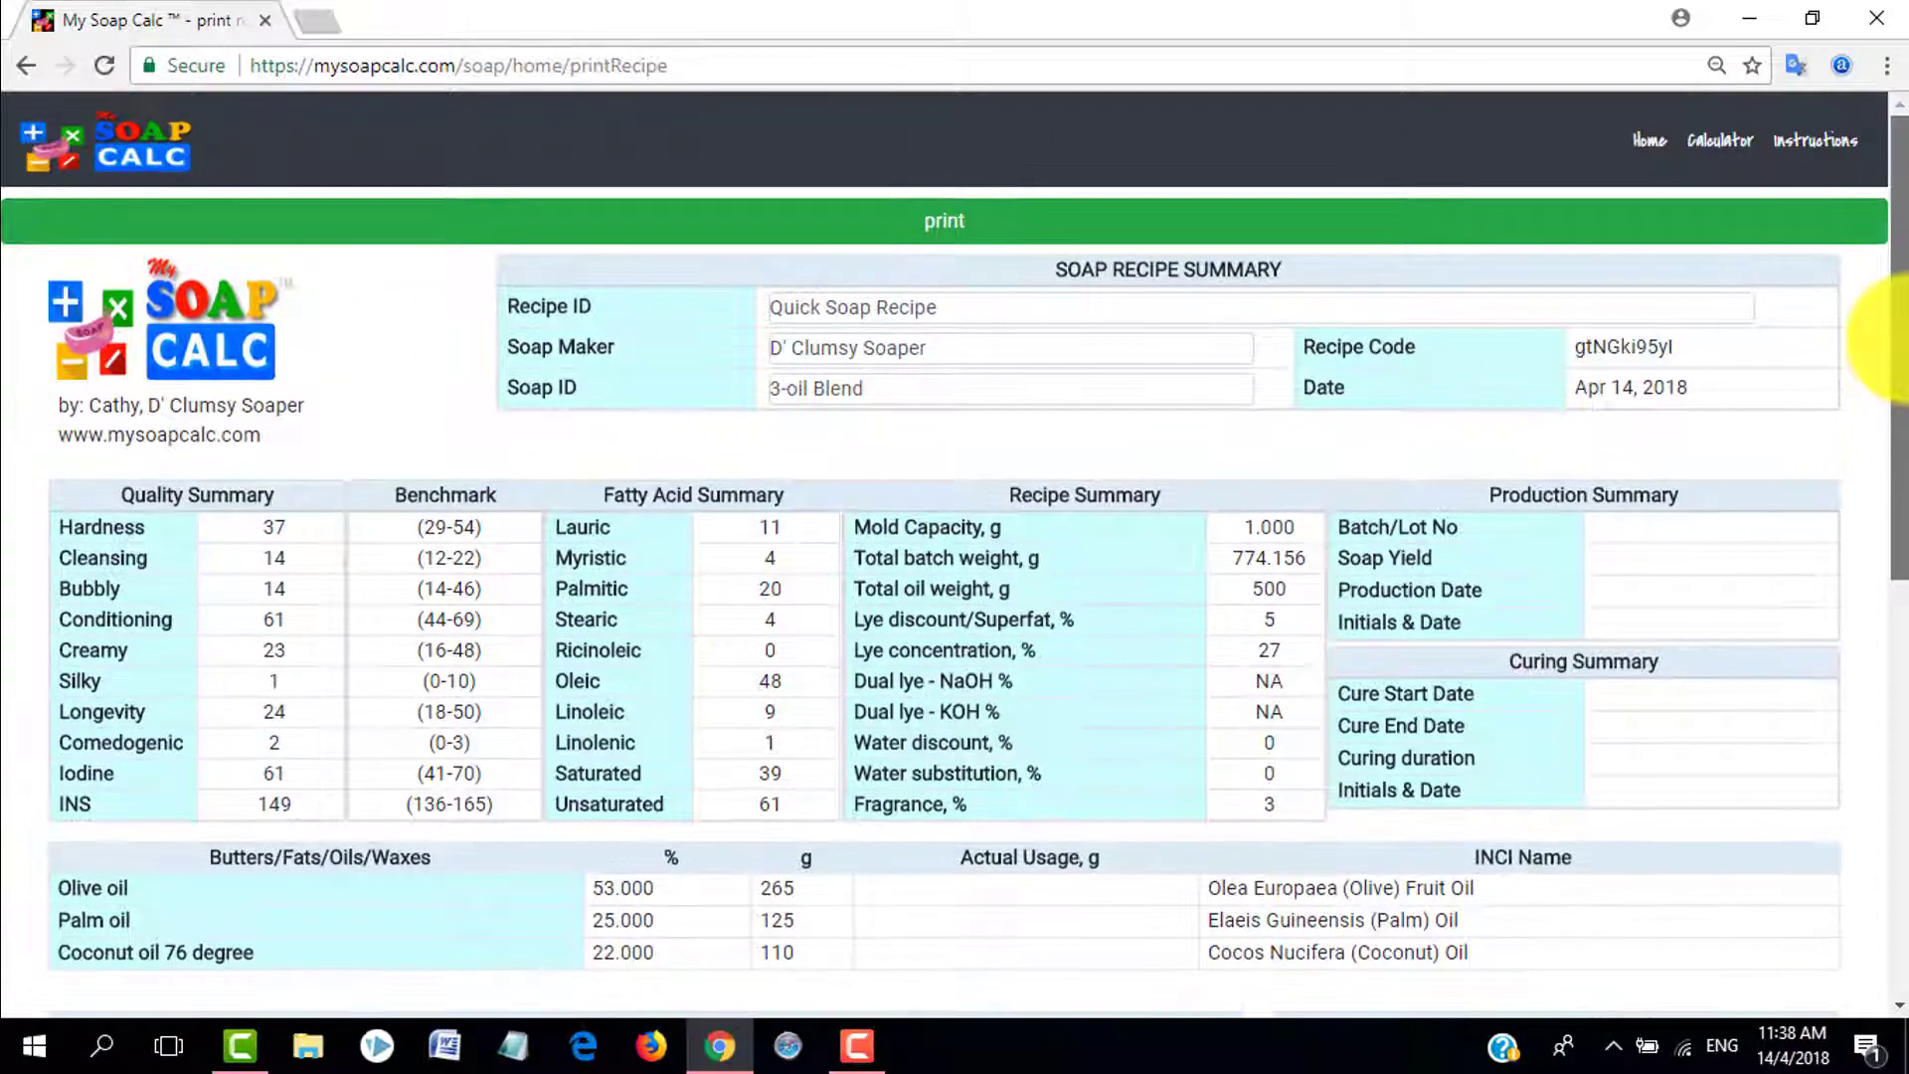
# - Open the recipe's one-sheet print preview for CutePDF Writer and zoom in seven steps
pyautogui.click(950, 230)
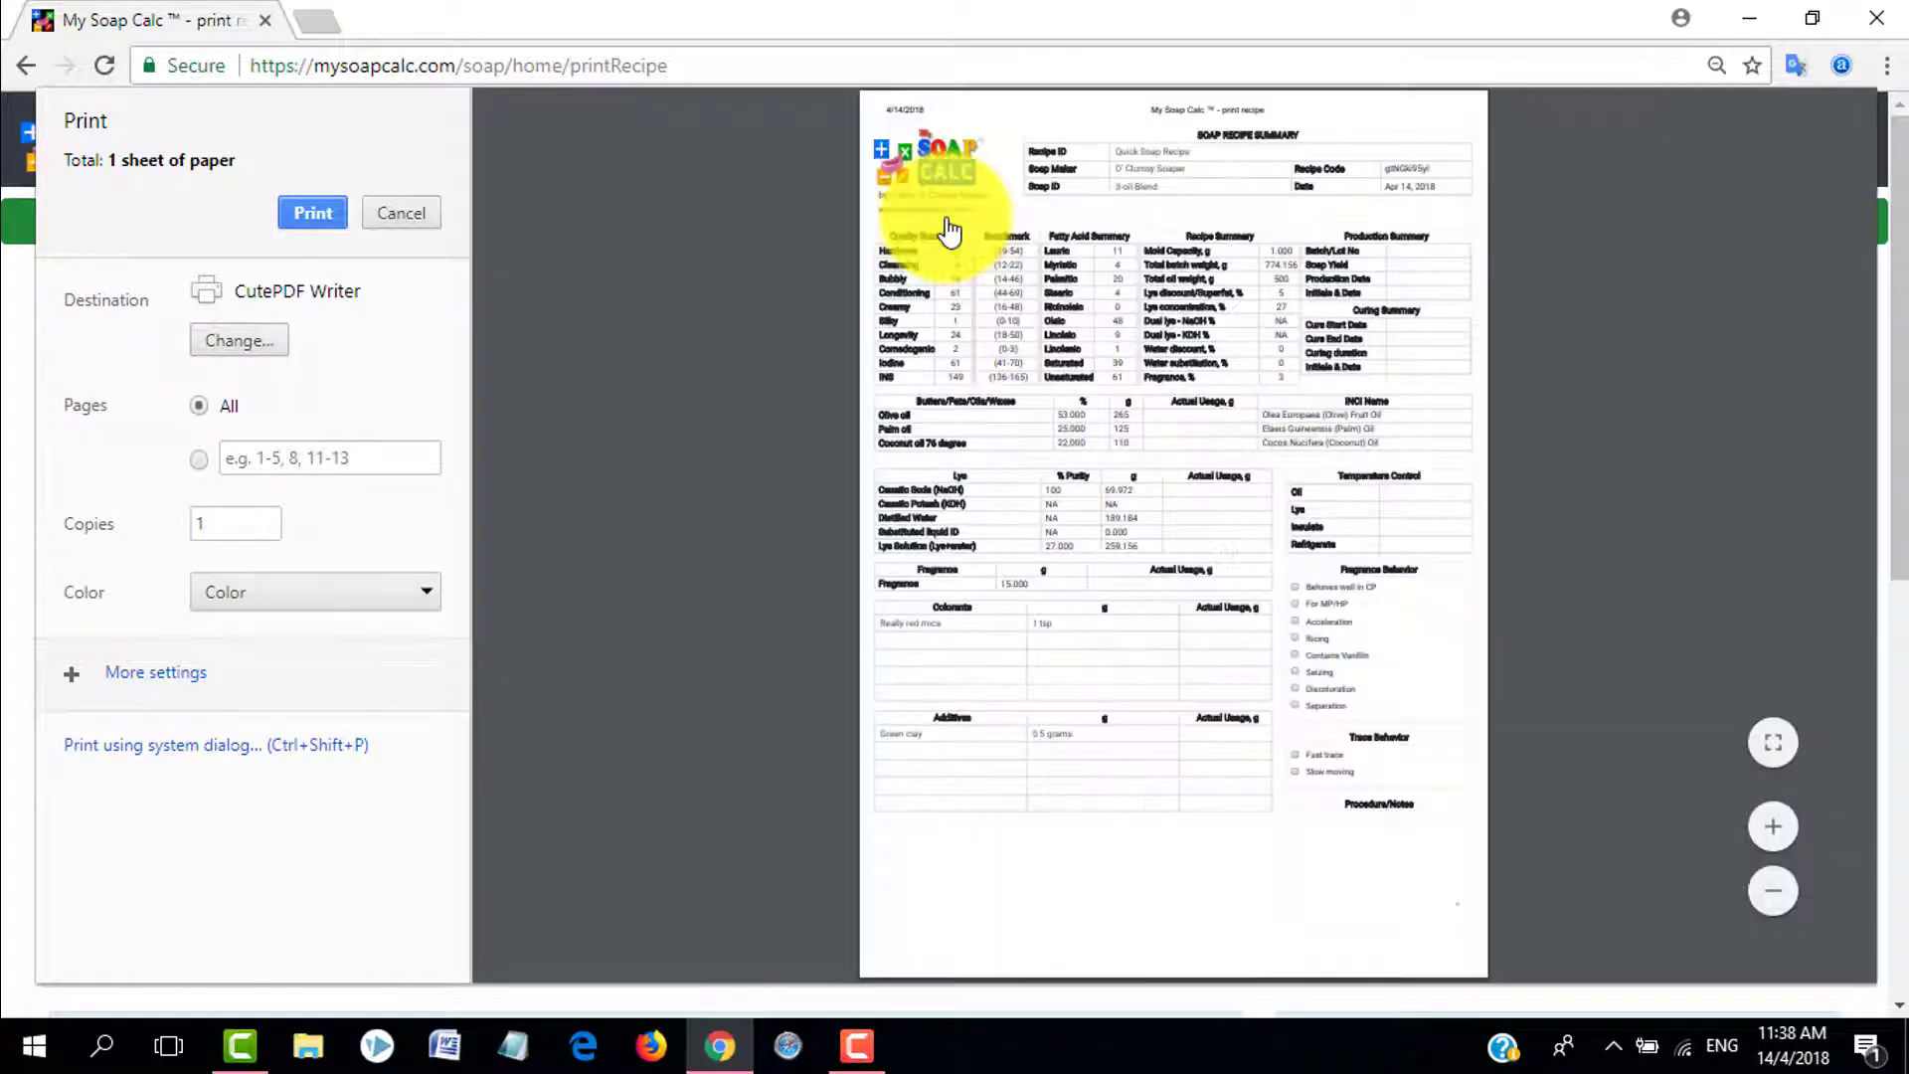
pyautogui.click(1774, 828)
pyautogui.click(1782, 842)
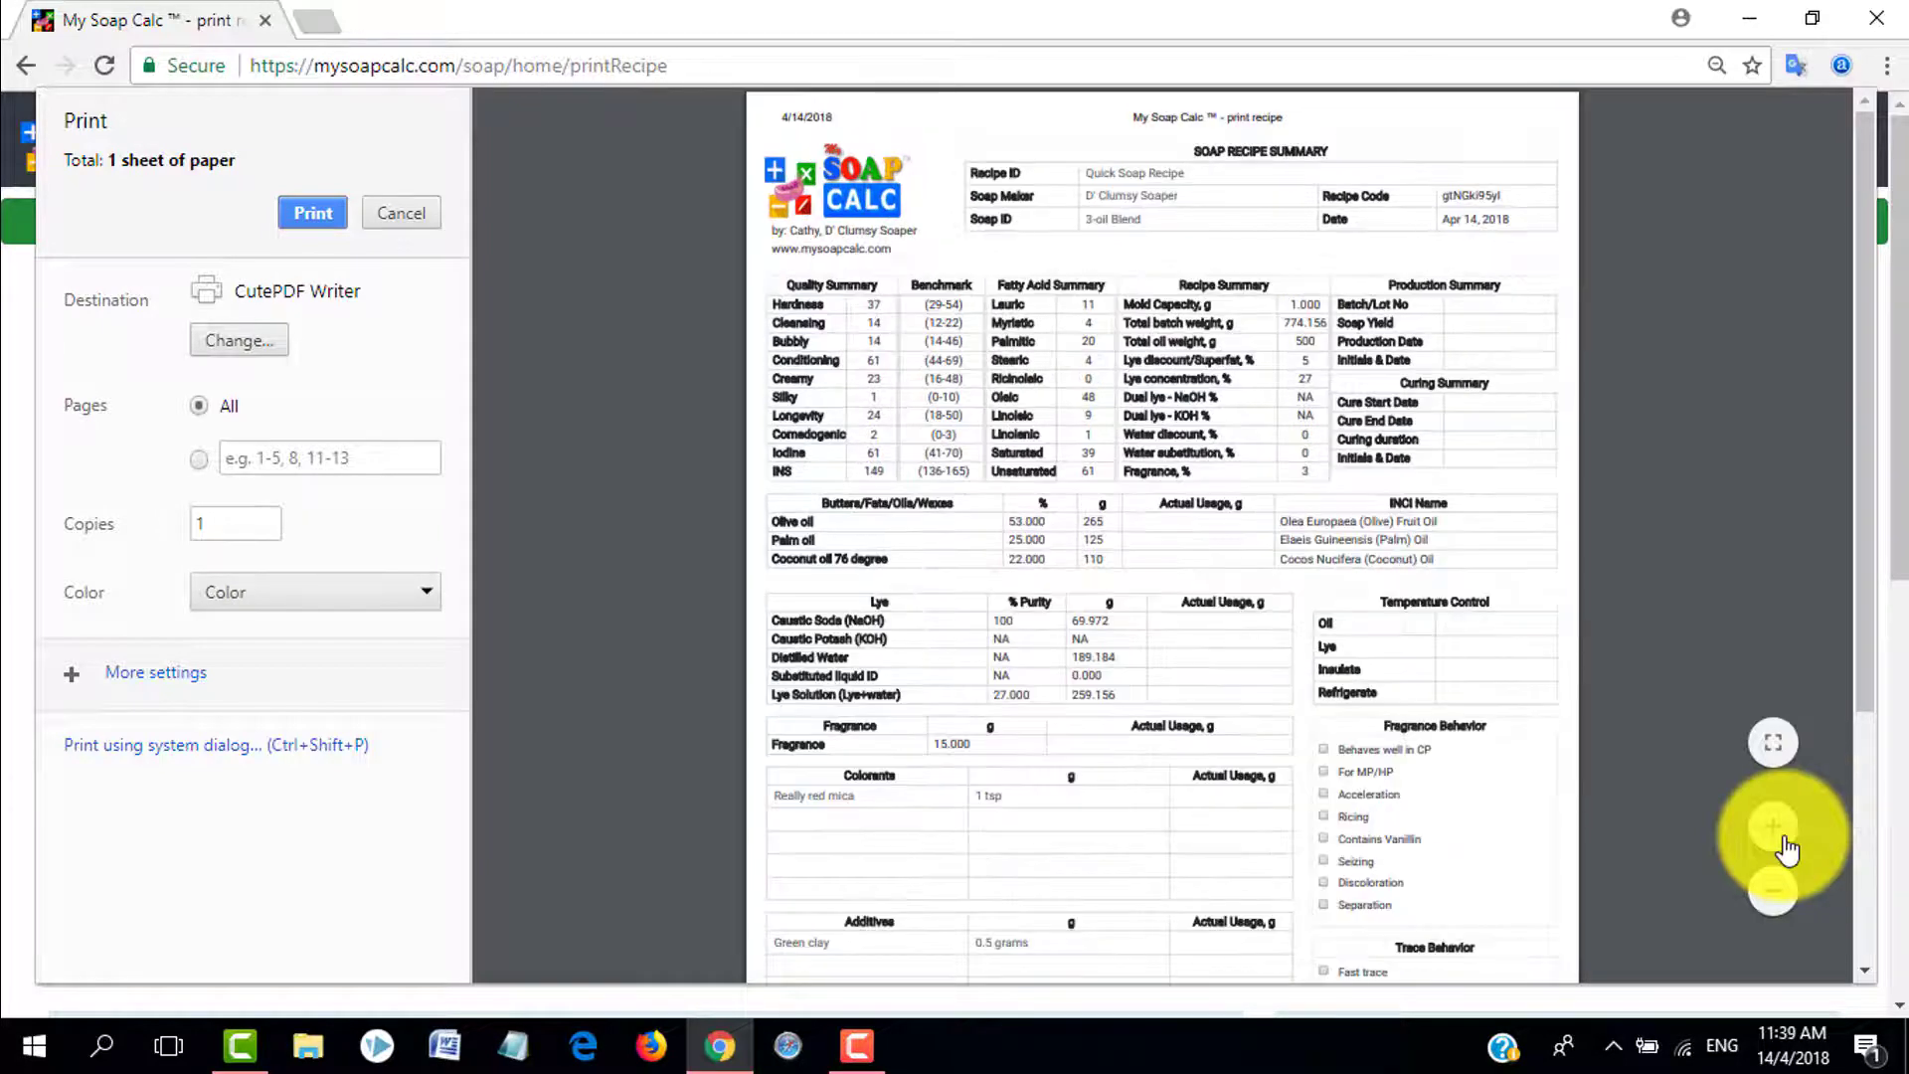
pyautogui.click(1783, 842)
pyautogui.click(1782, 841)
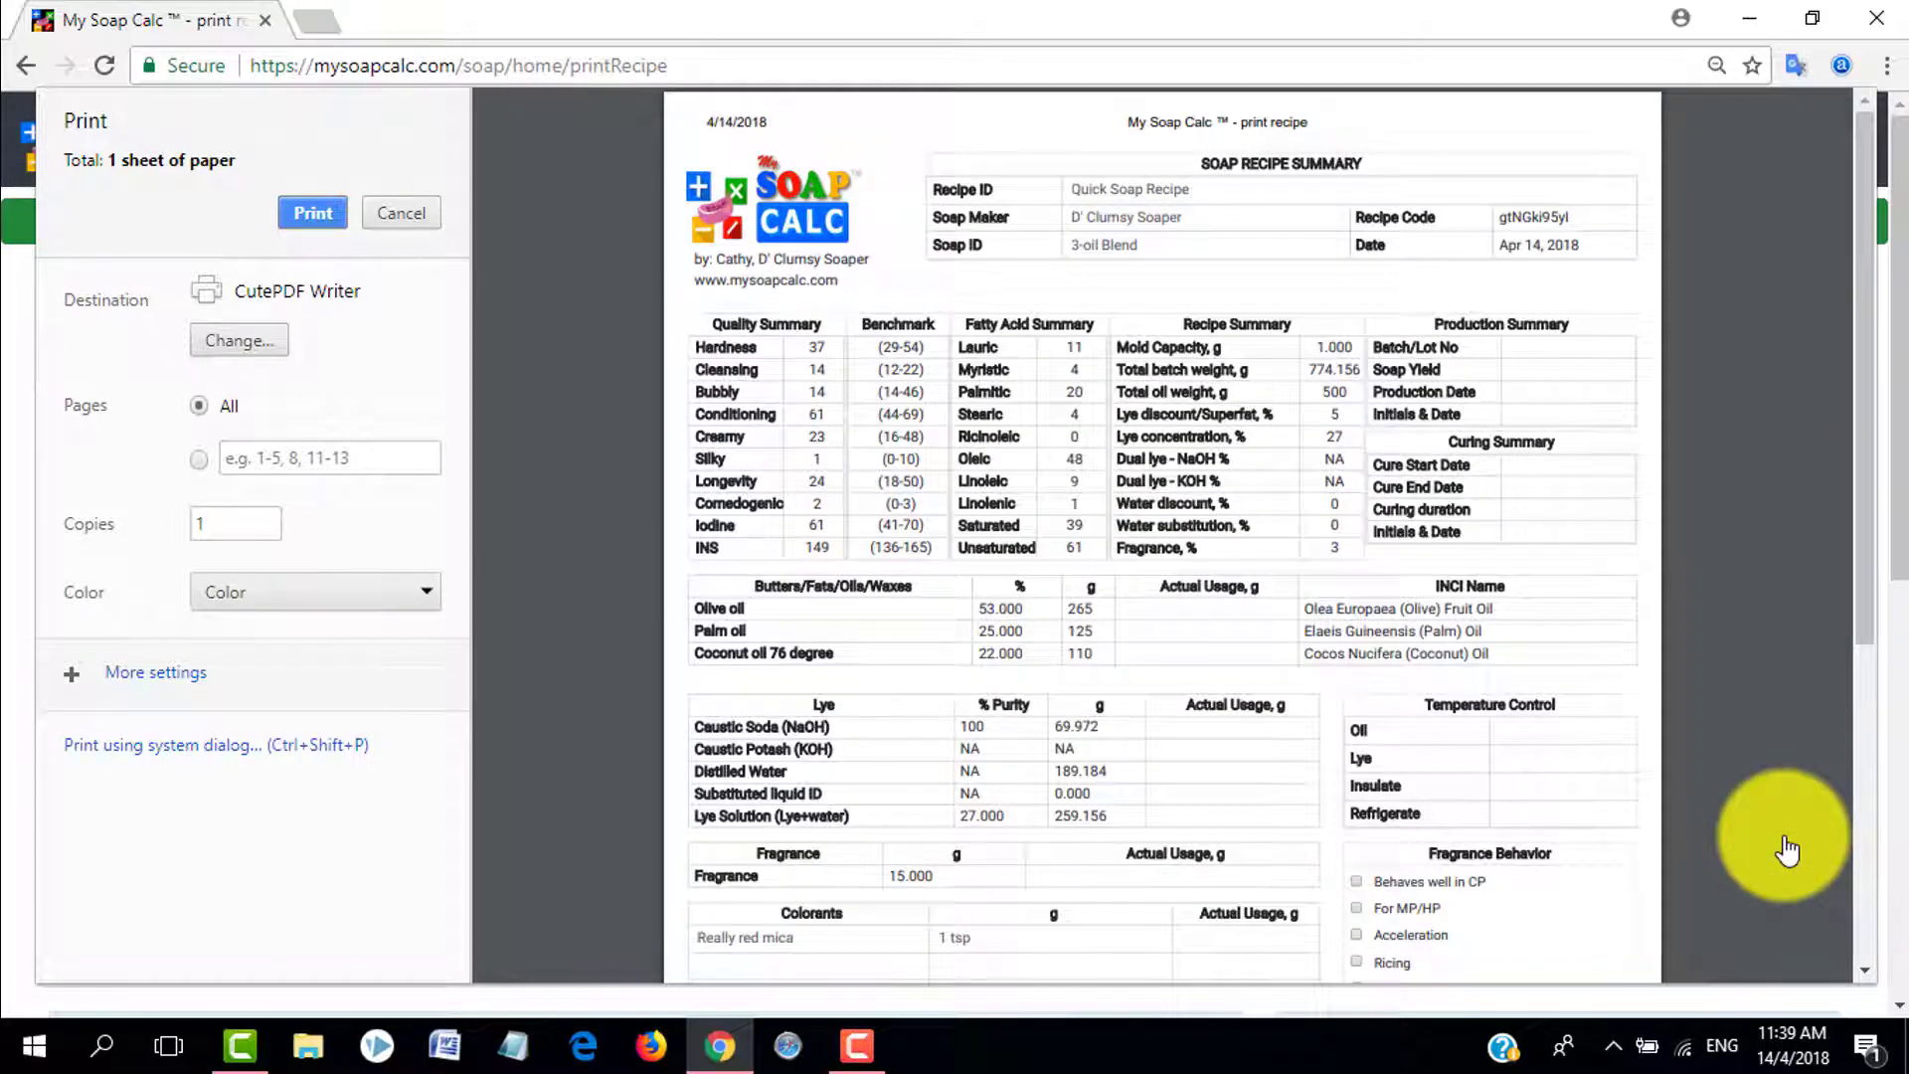
pyautogui.moveTo(1746, 881)
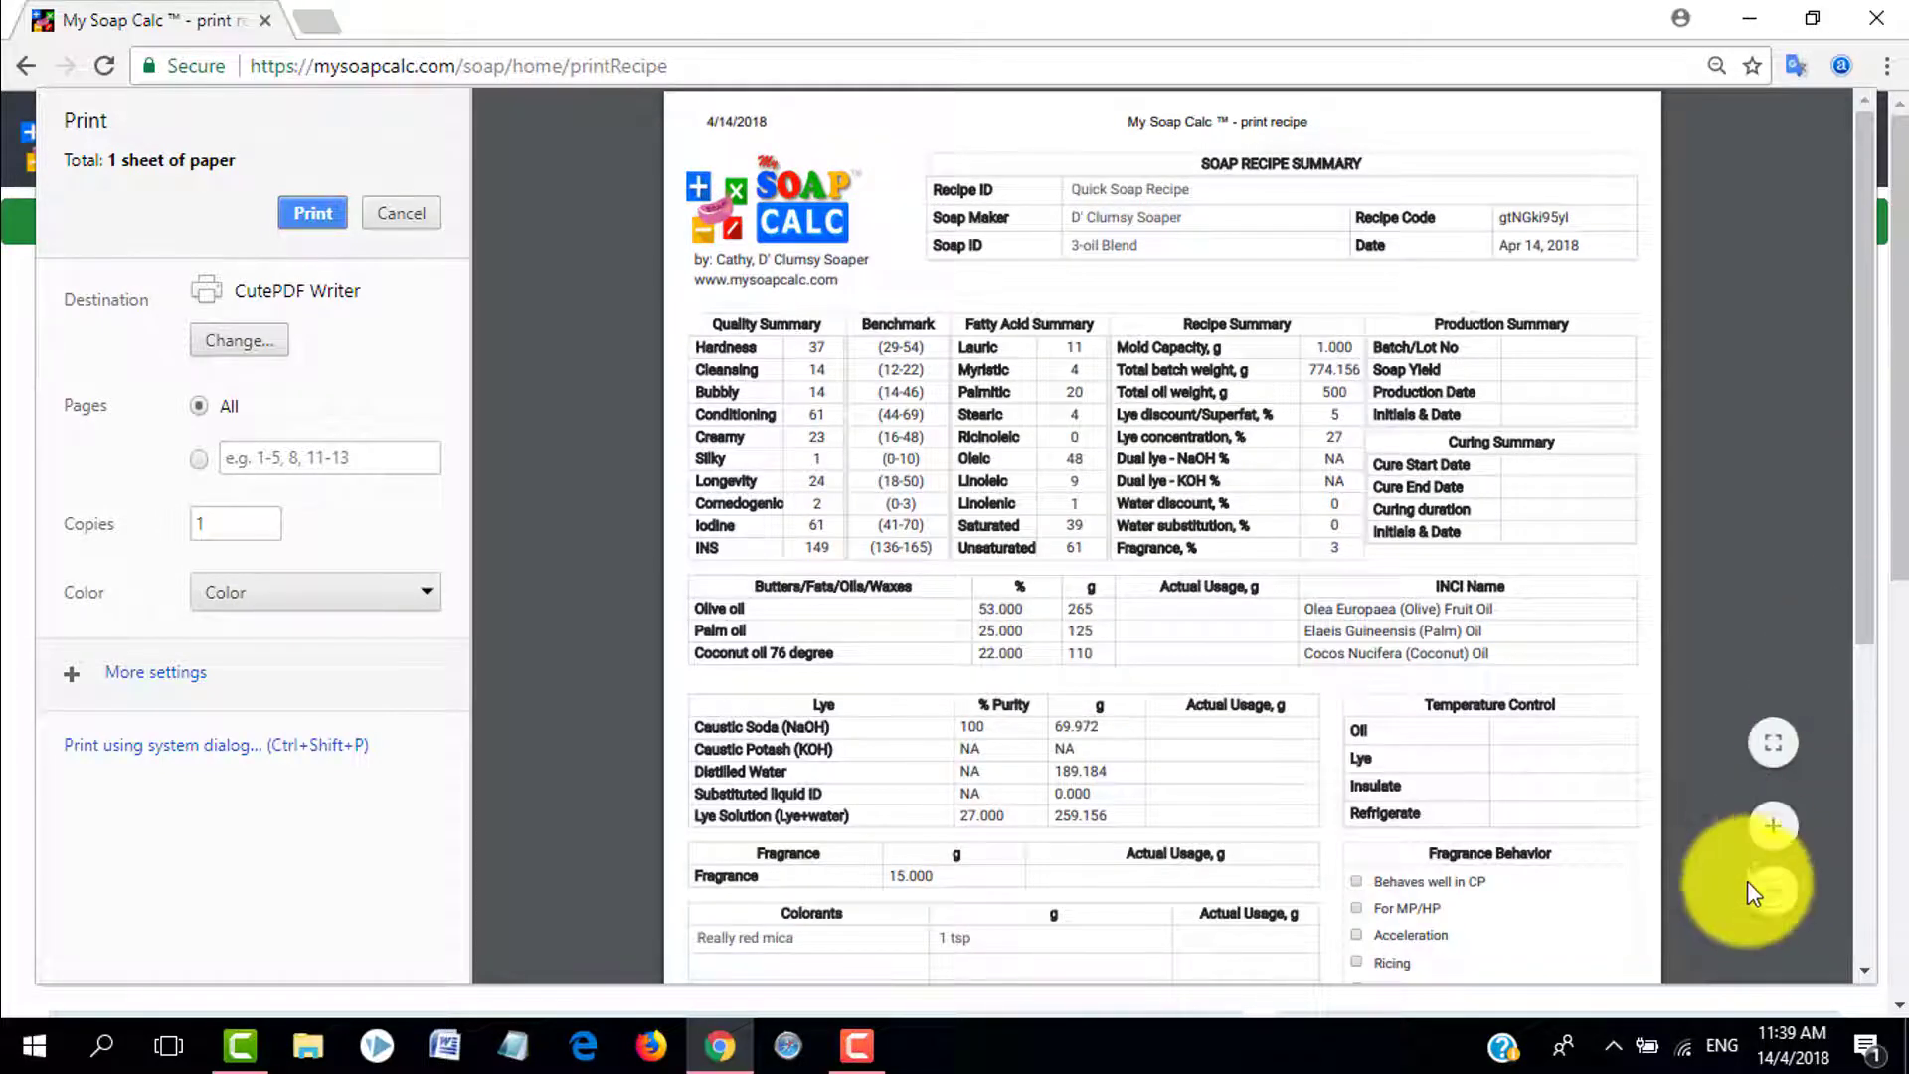
pyautogui.click(1782, 836)
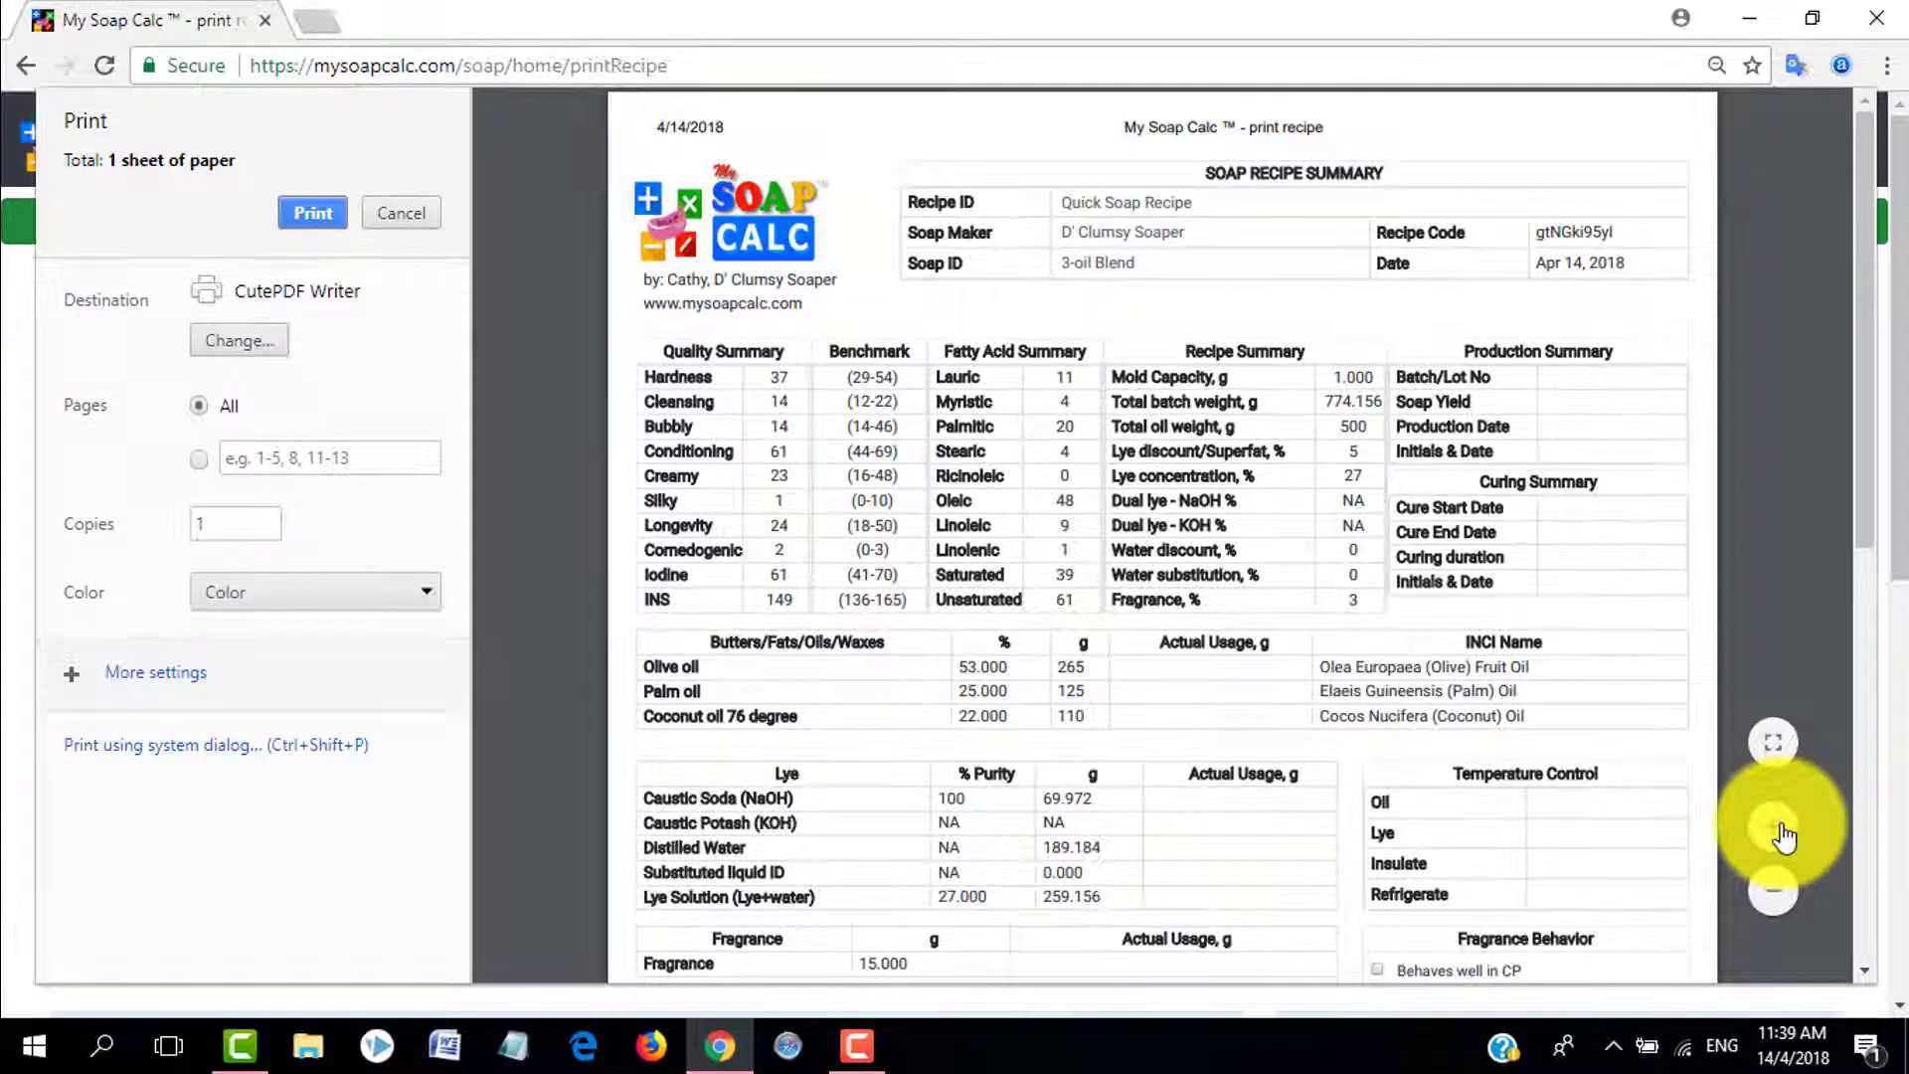
pyautogui.click(1782, 836)
pyautogui.click(1783, 836)
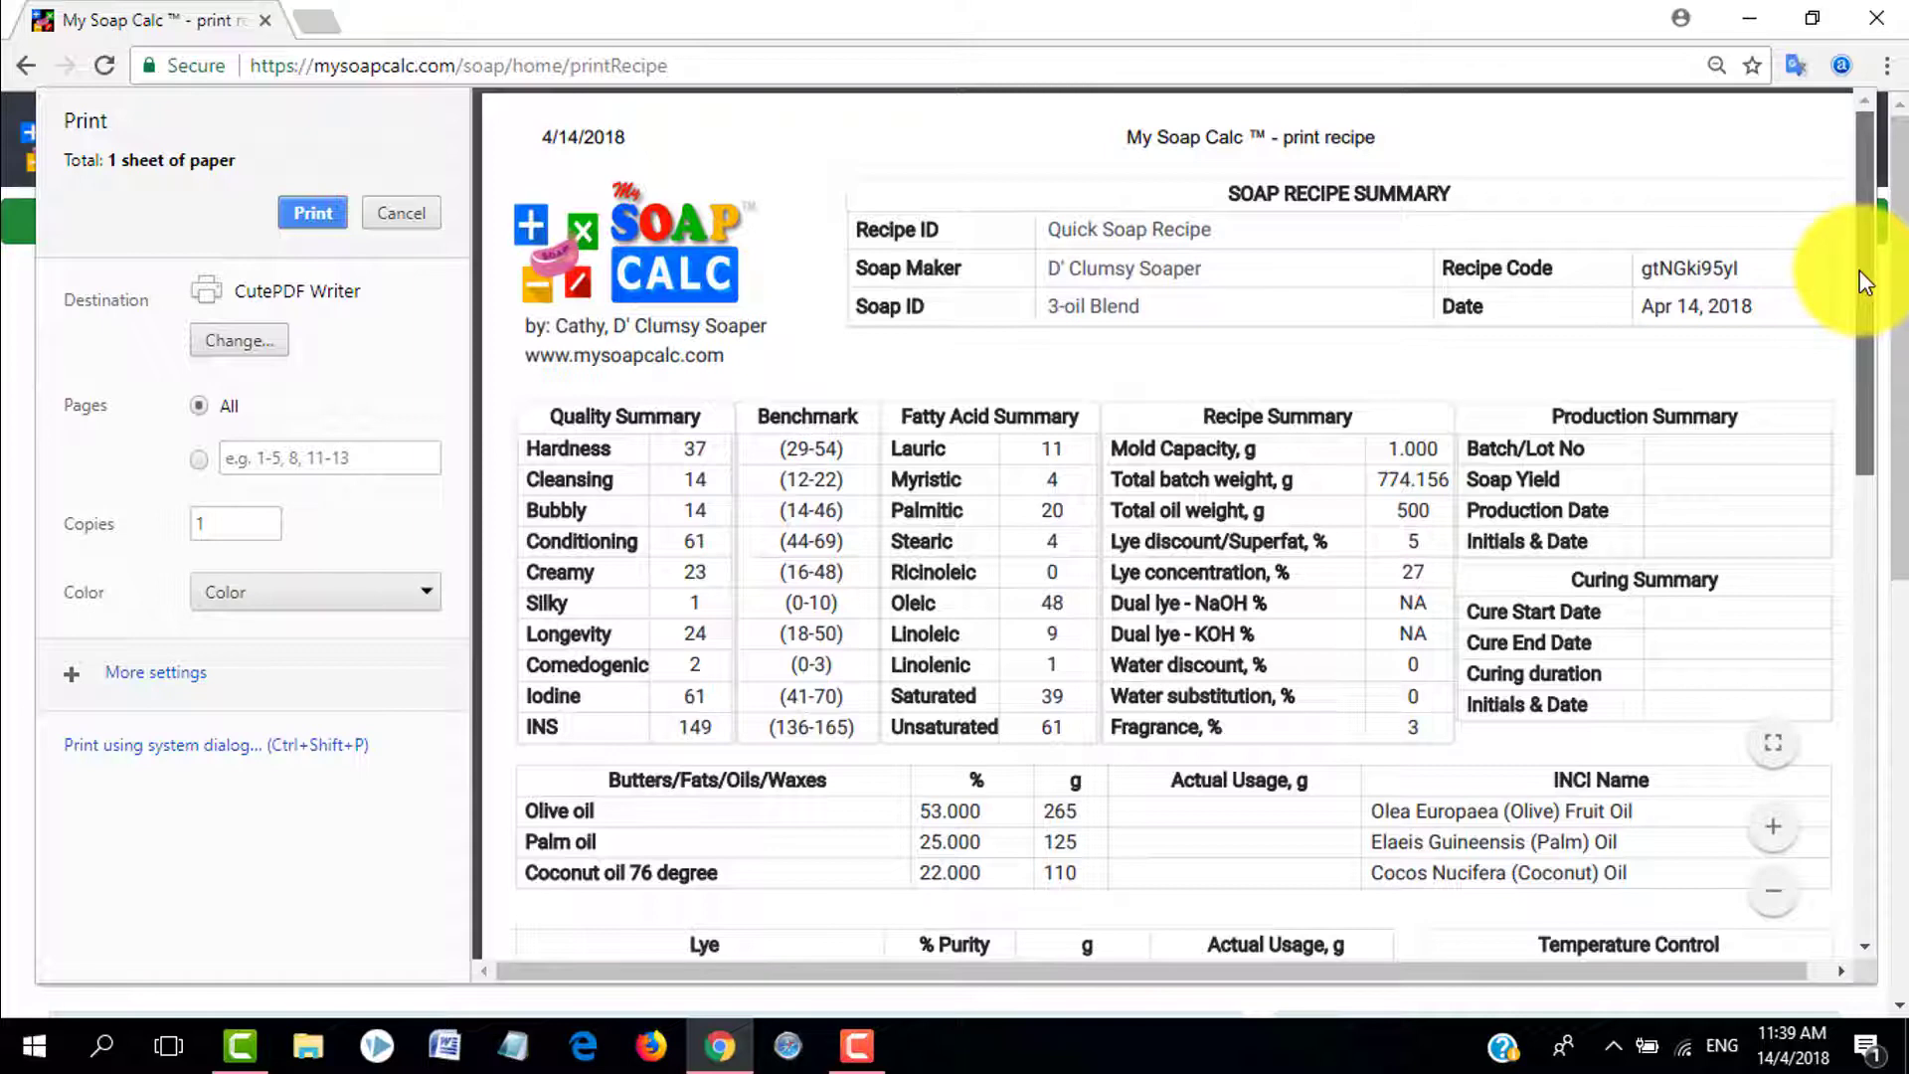
# - Scroll the preview through Lye, Colorants, Additives and Procedure/Notes, checking Really red mica and Green clay
pyautogui.moveTo(1859, 272); pyautogui.dragTo(1863, 375)
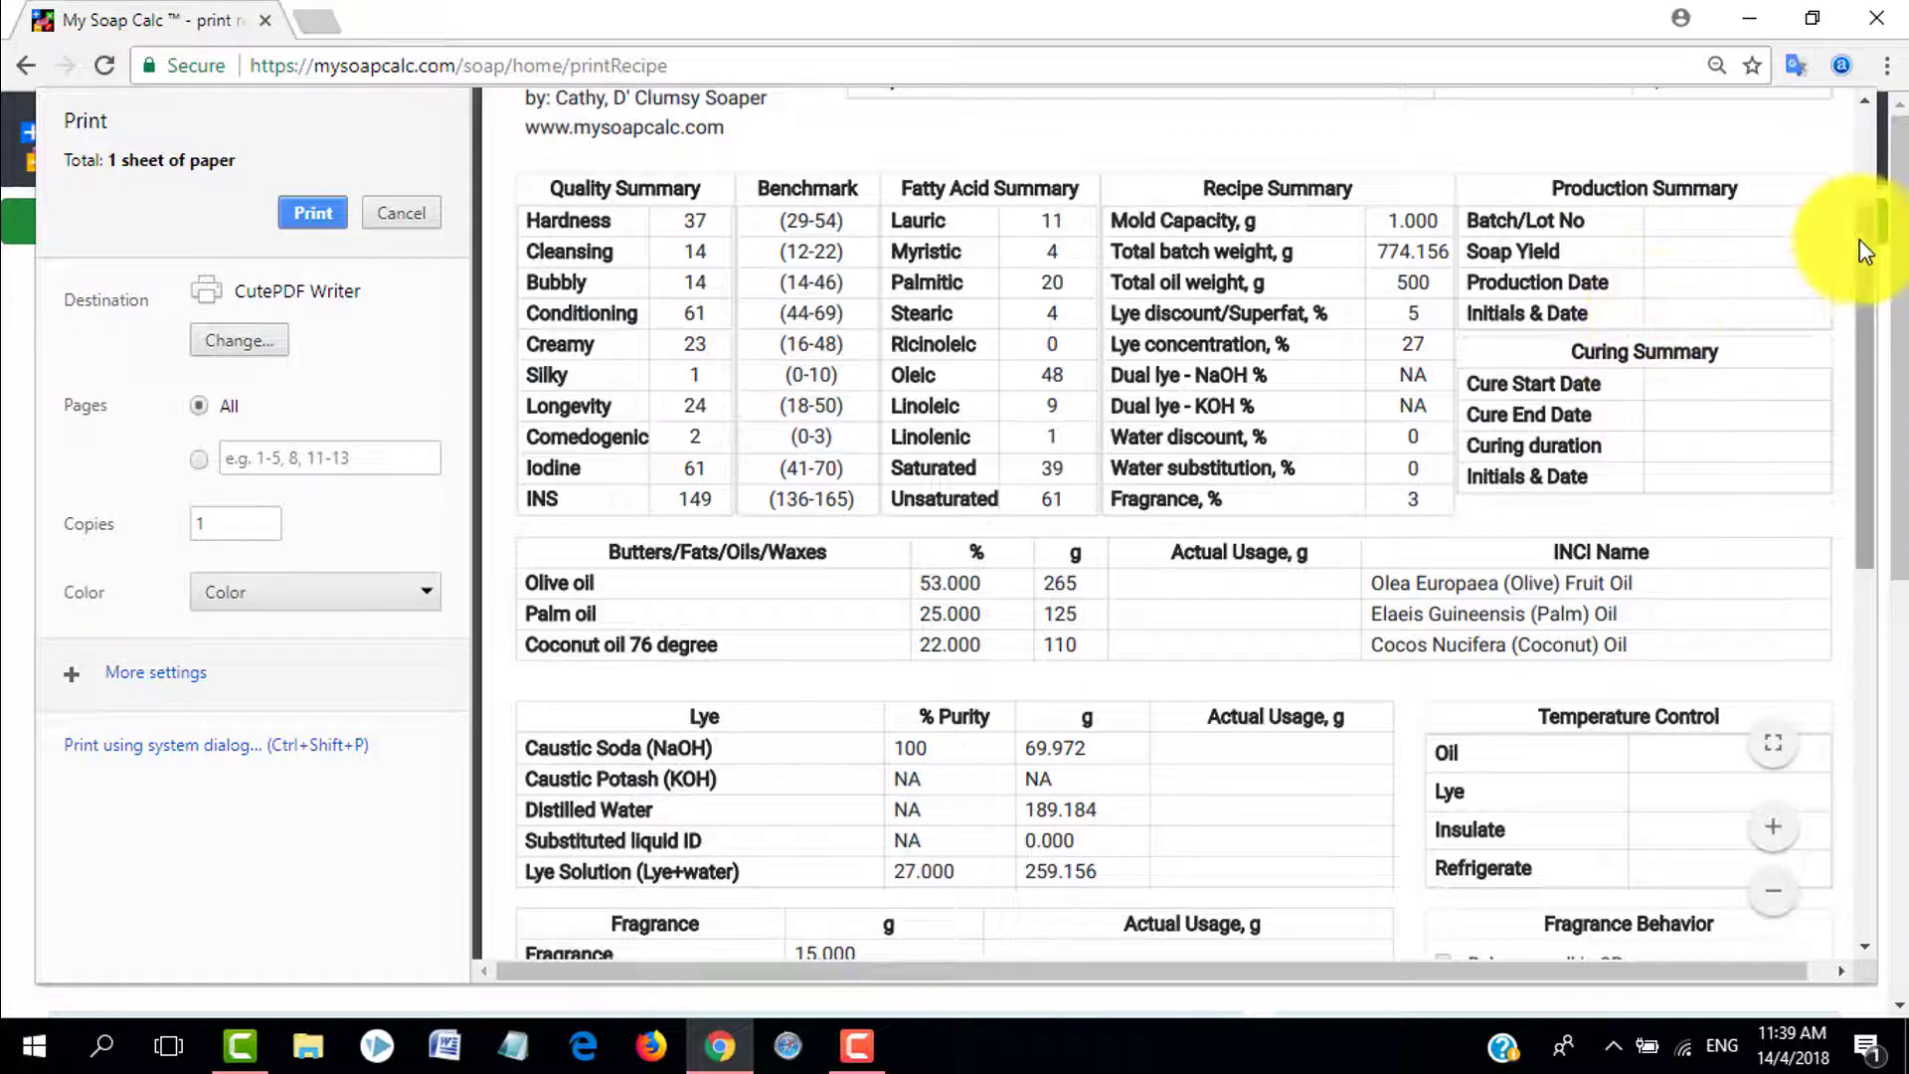
pyautogui.moveTo(1870, 251); pyautogui.dragTo(1879, 336)
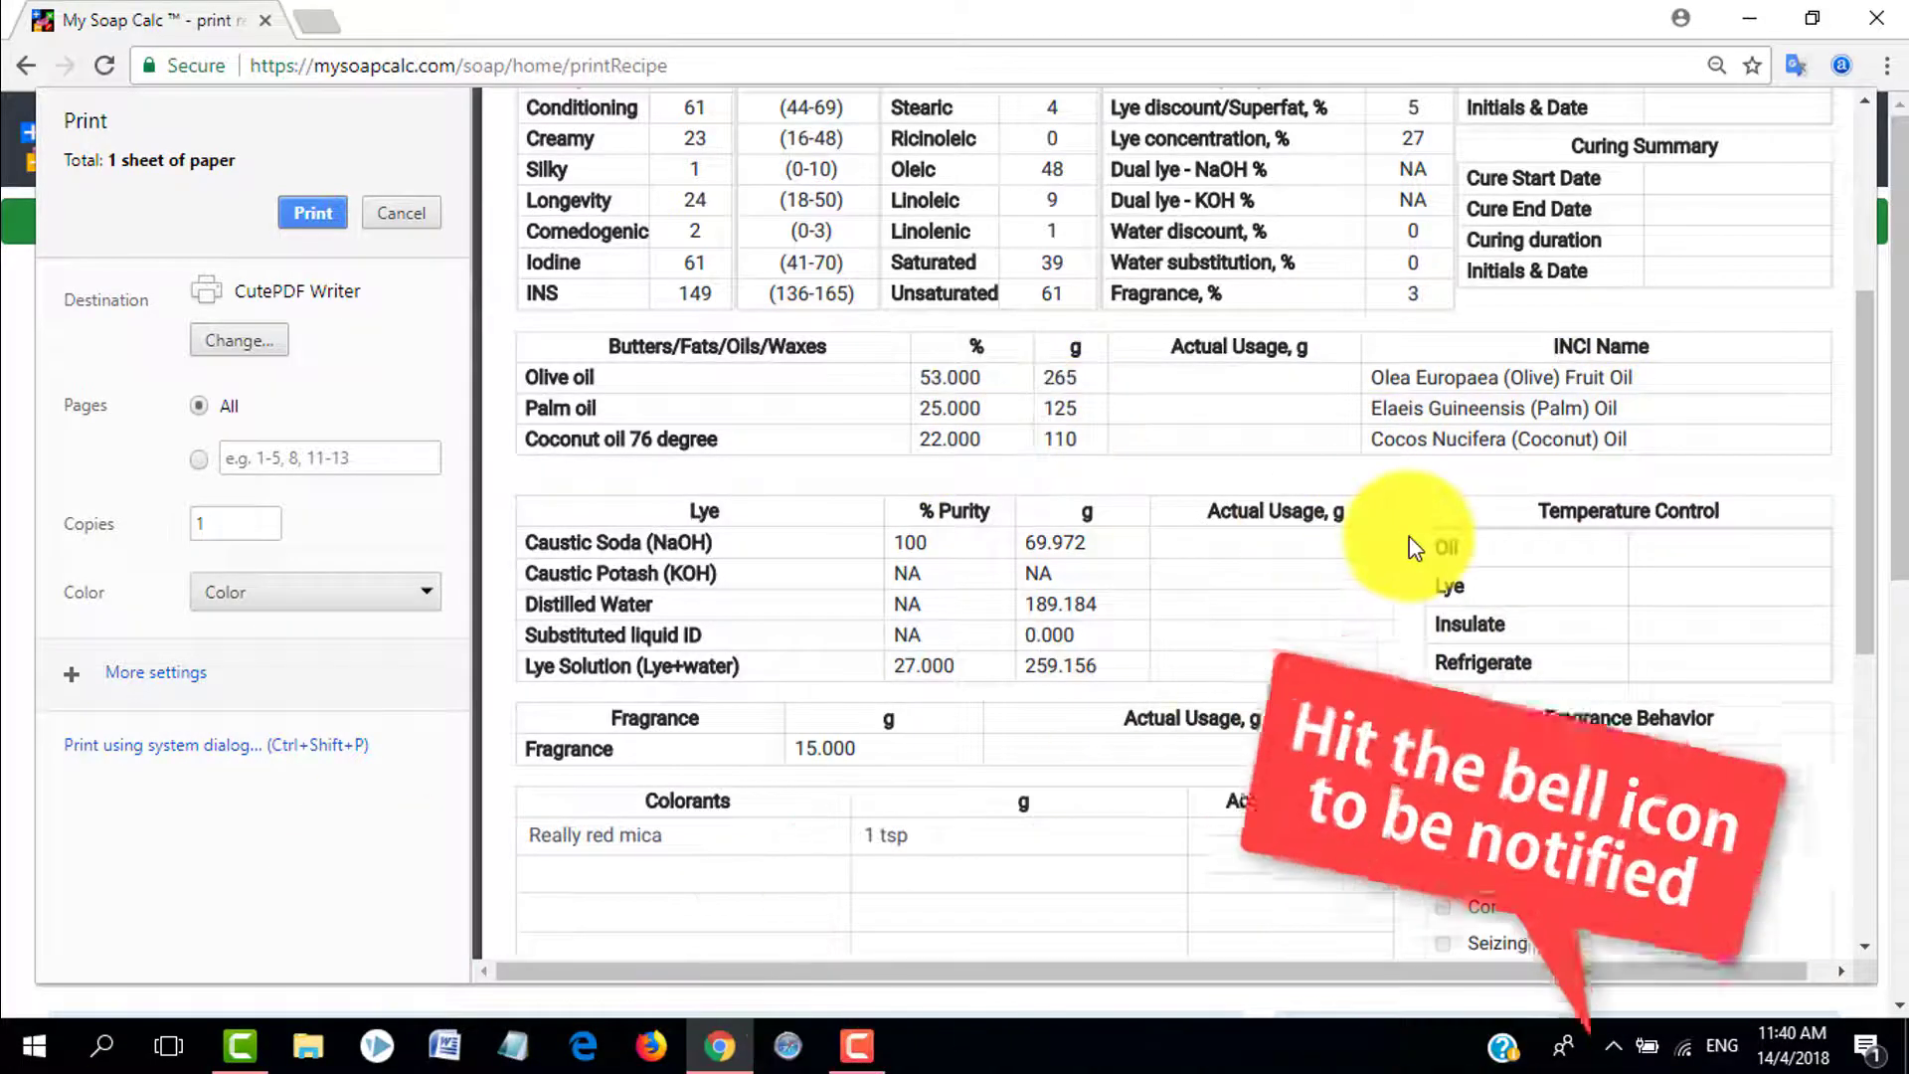
pyautogui.moveTo(1870, 350); pyautogui.dragTo(1862, 498)
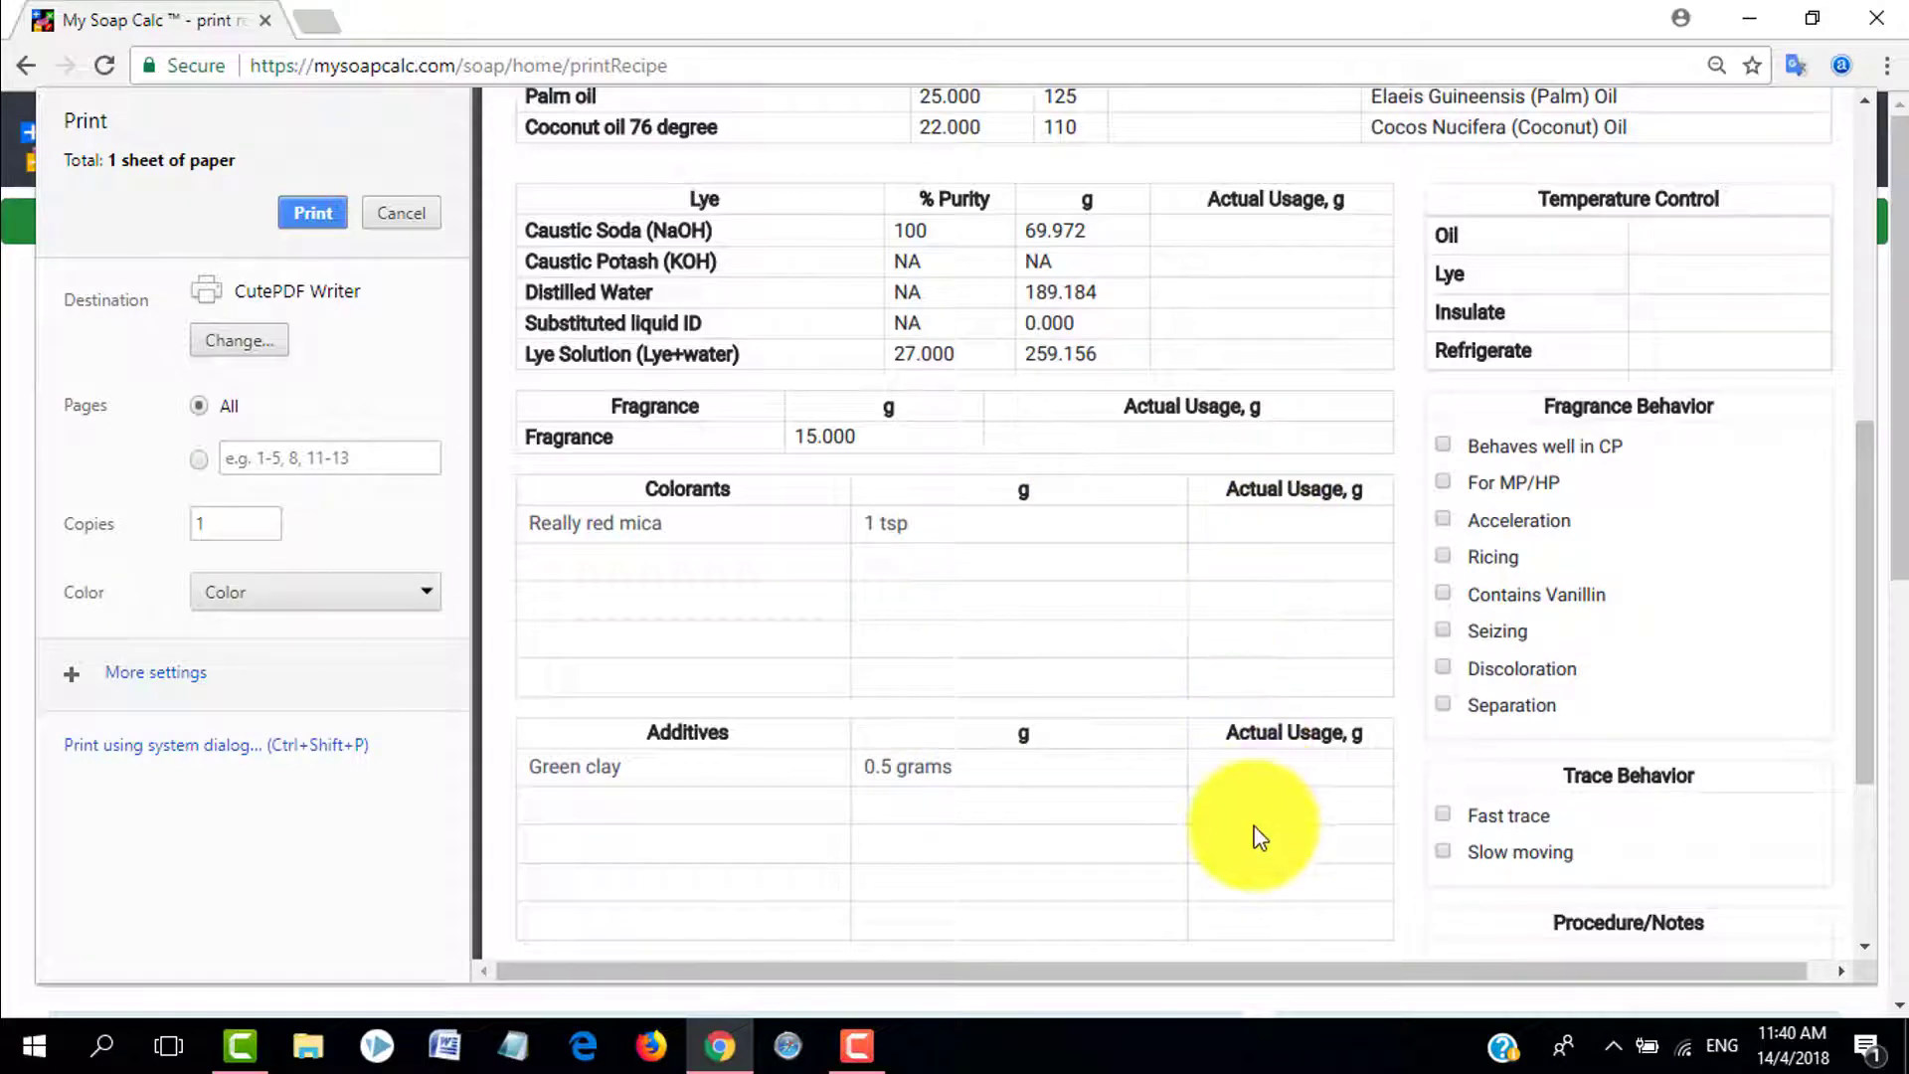
pyautogui.moveTo(1874, 448); pyautogui.dragTo(1852, 768)
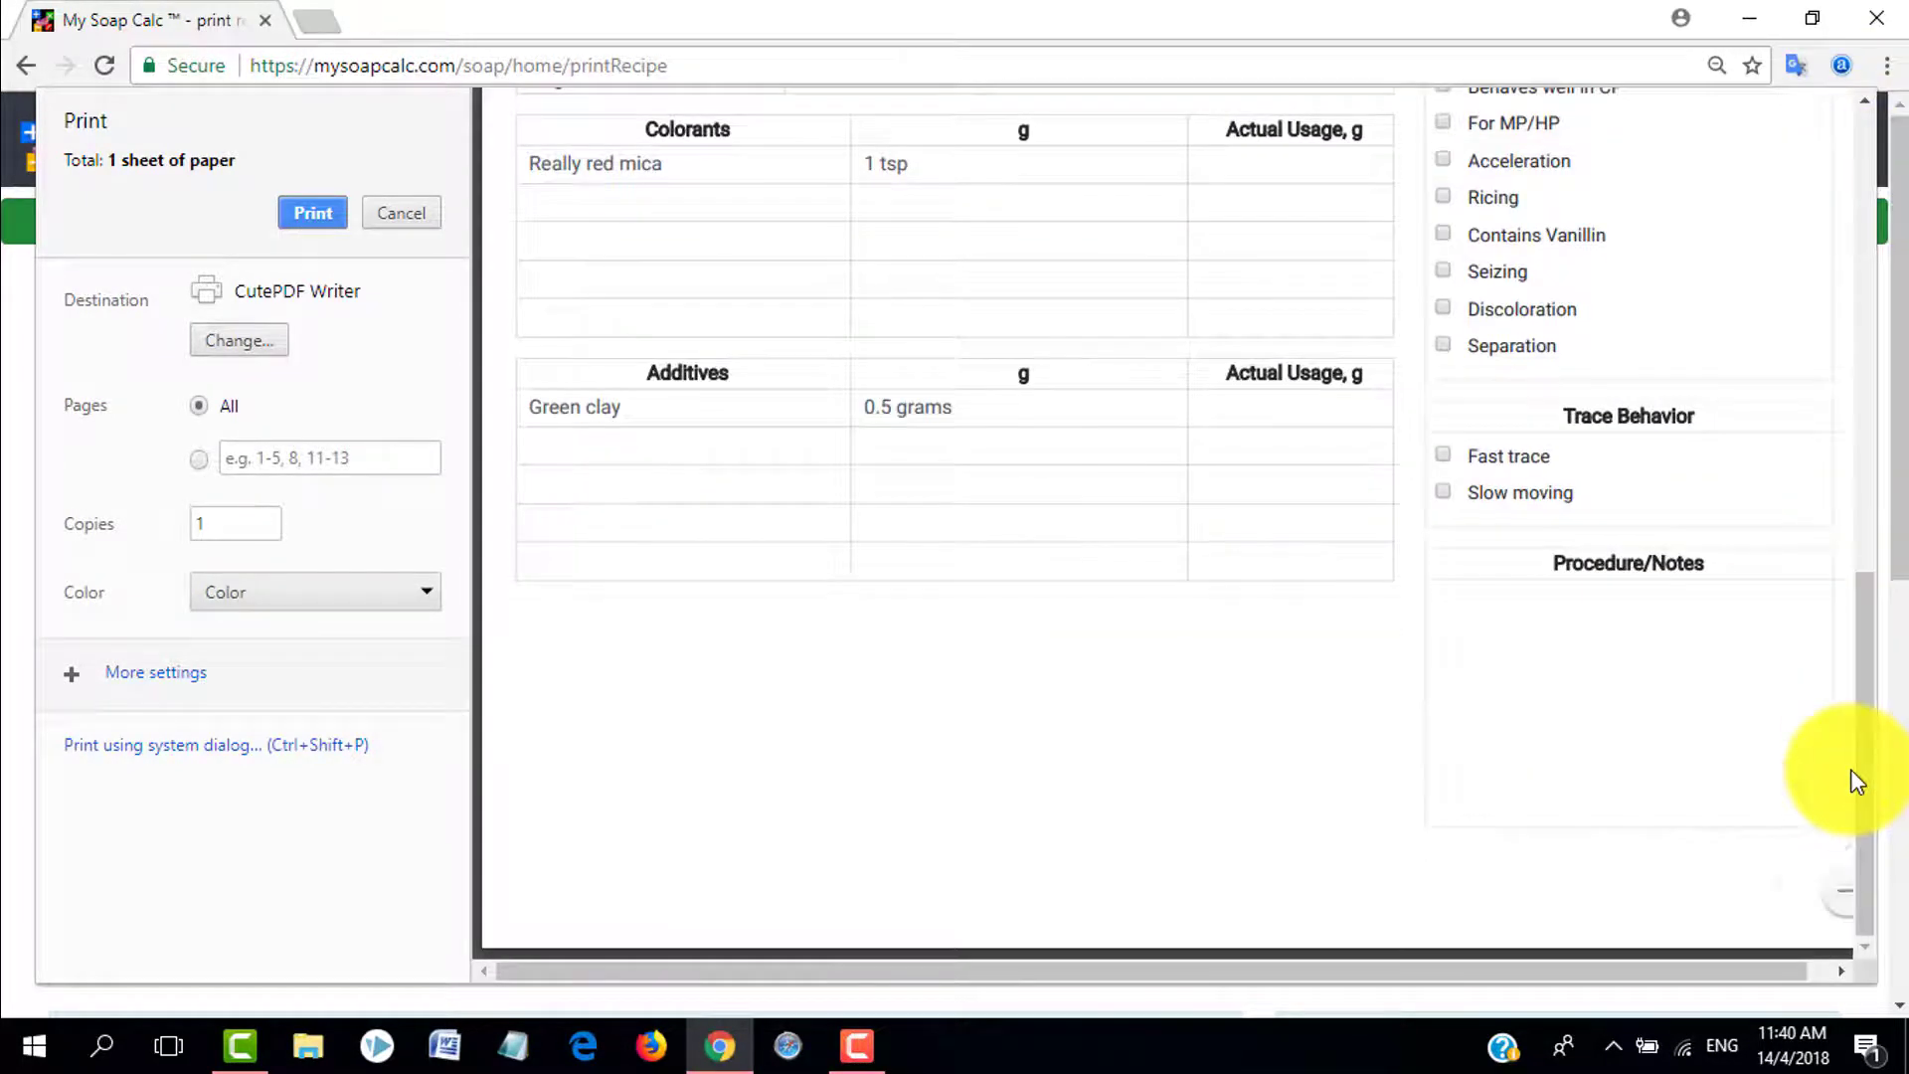
# - Cancel the Chrome Print dialog without printing, returning to the recipe page
pyautogui.click(415, 211)
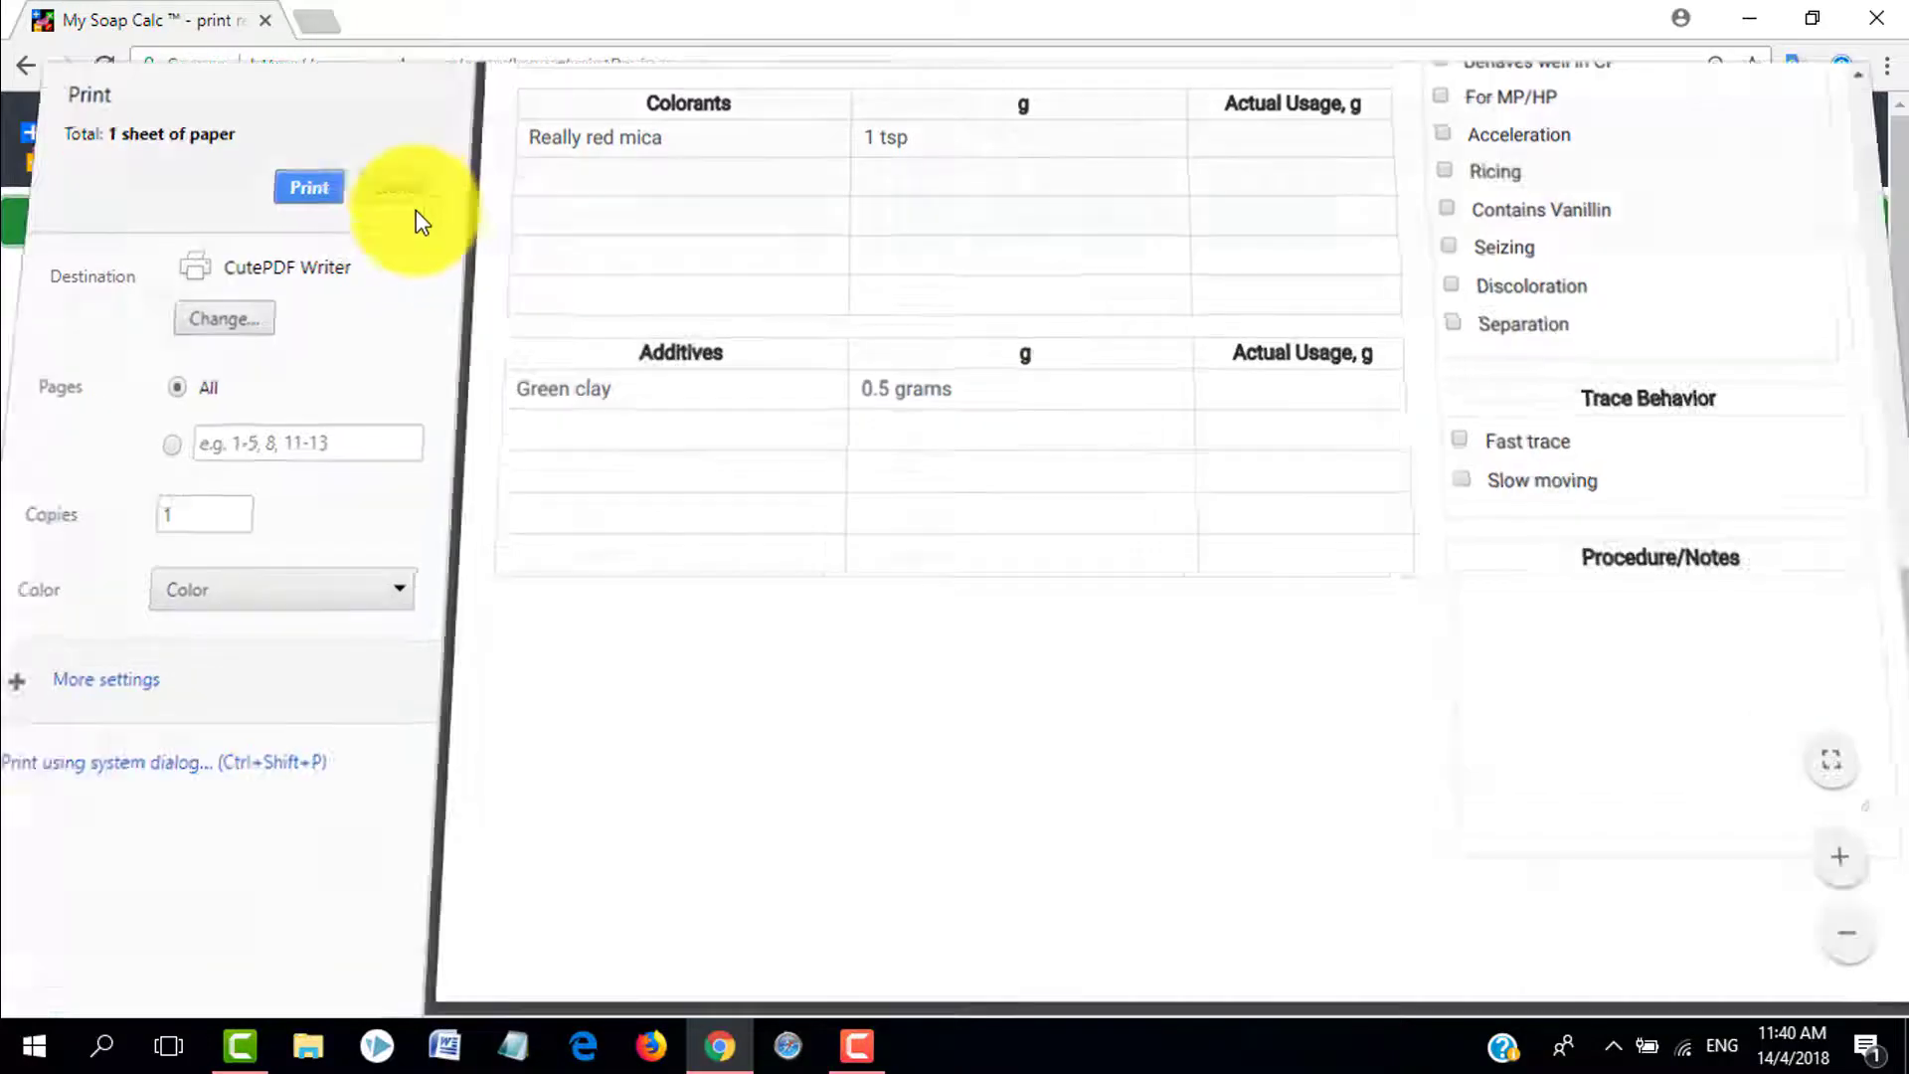